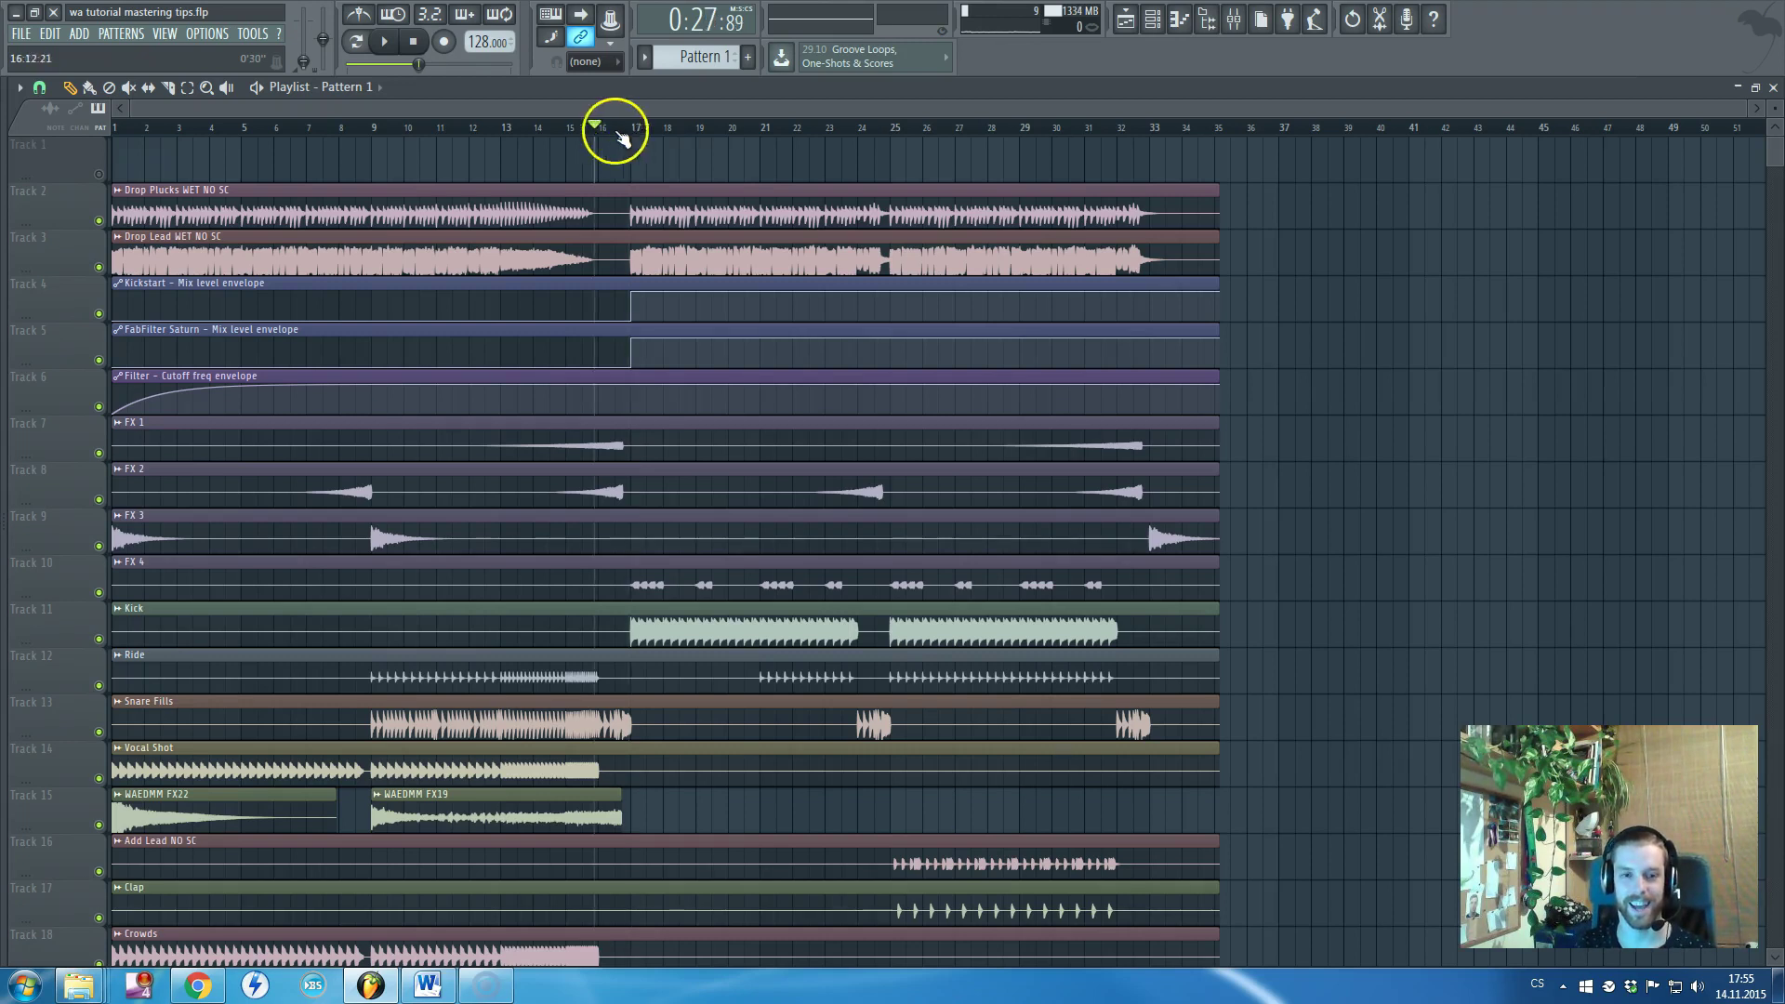
Place the playlist song position marker at bar 16 on the timeline ruler
scroll(749, 263, "down", 6)
scroll(743, 354, "up", 6)
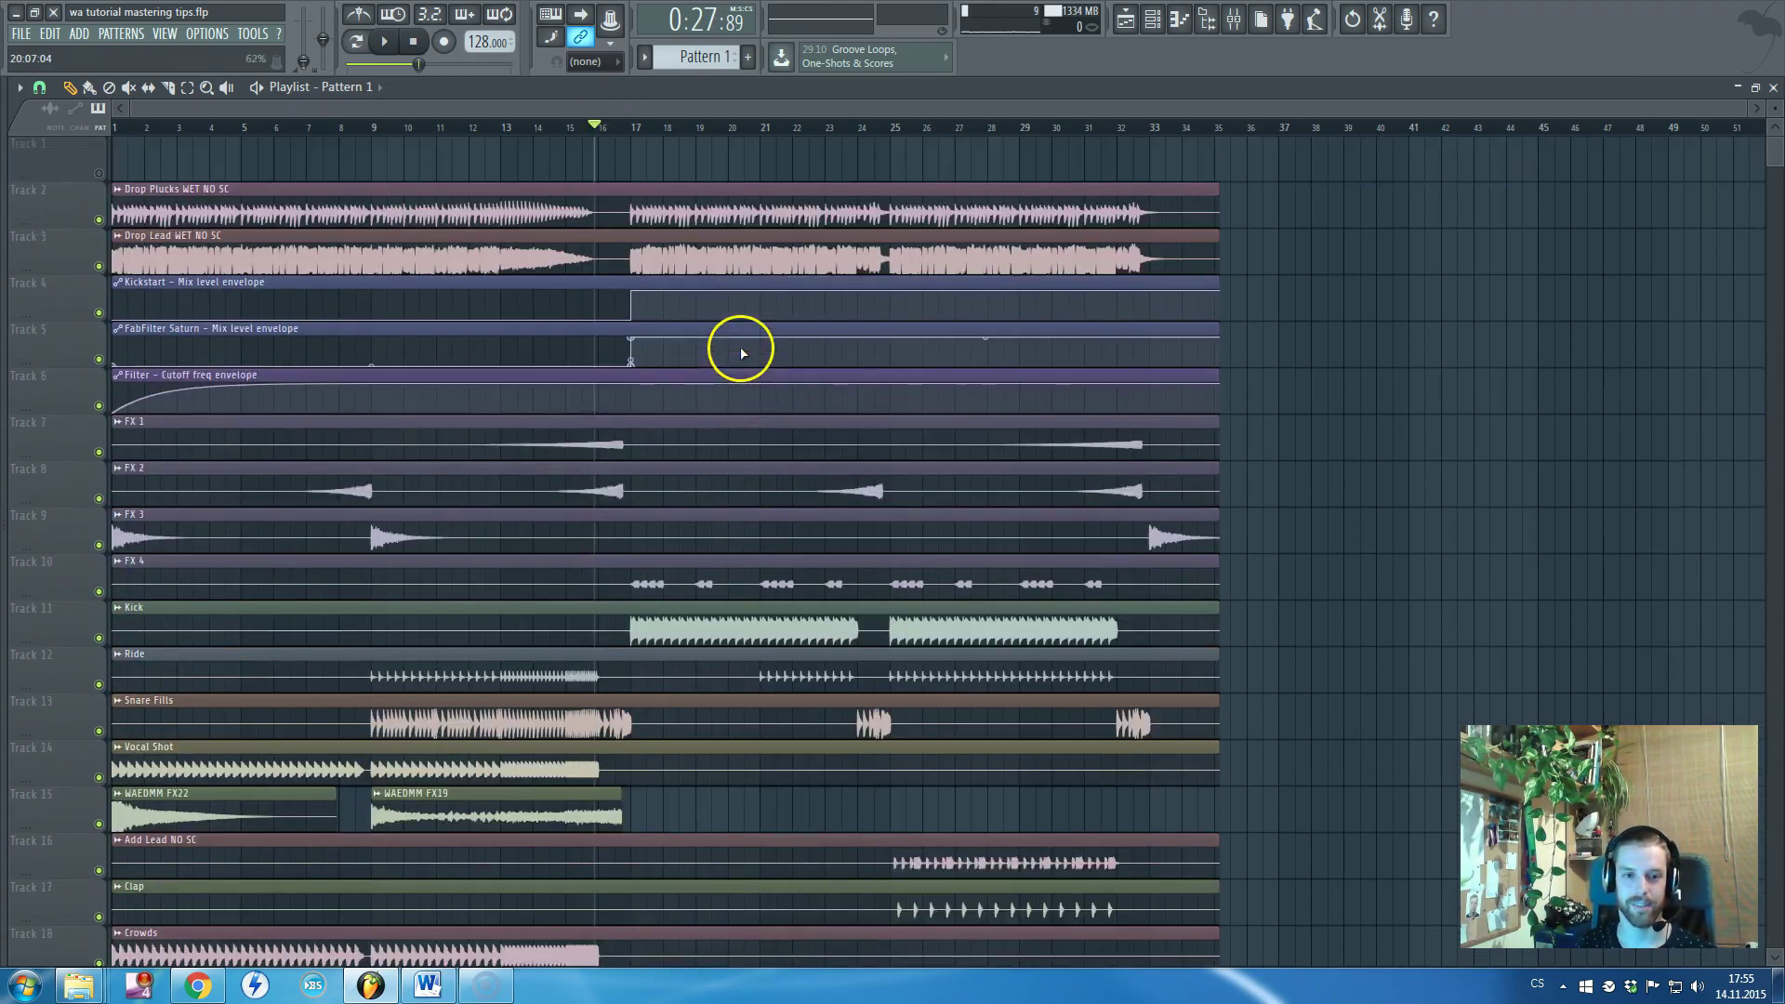
scroll(737, 350, "down", 4)
scroll(521, 261, "up", 4)
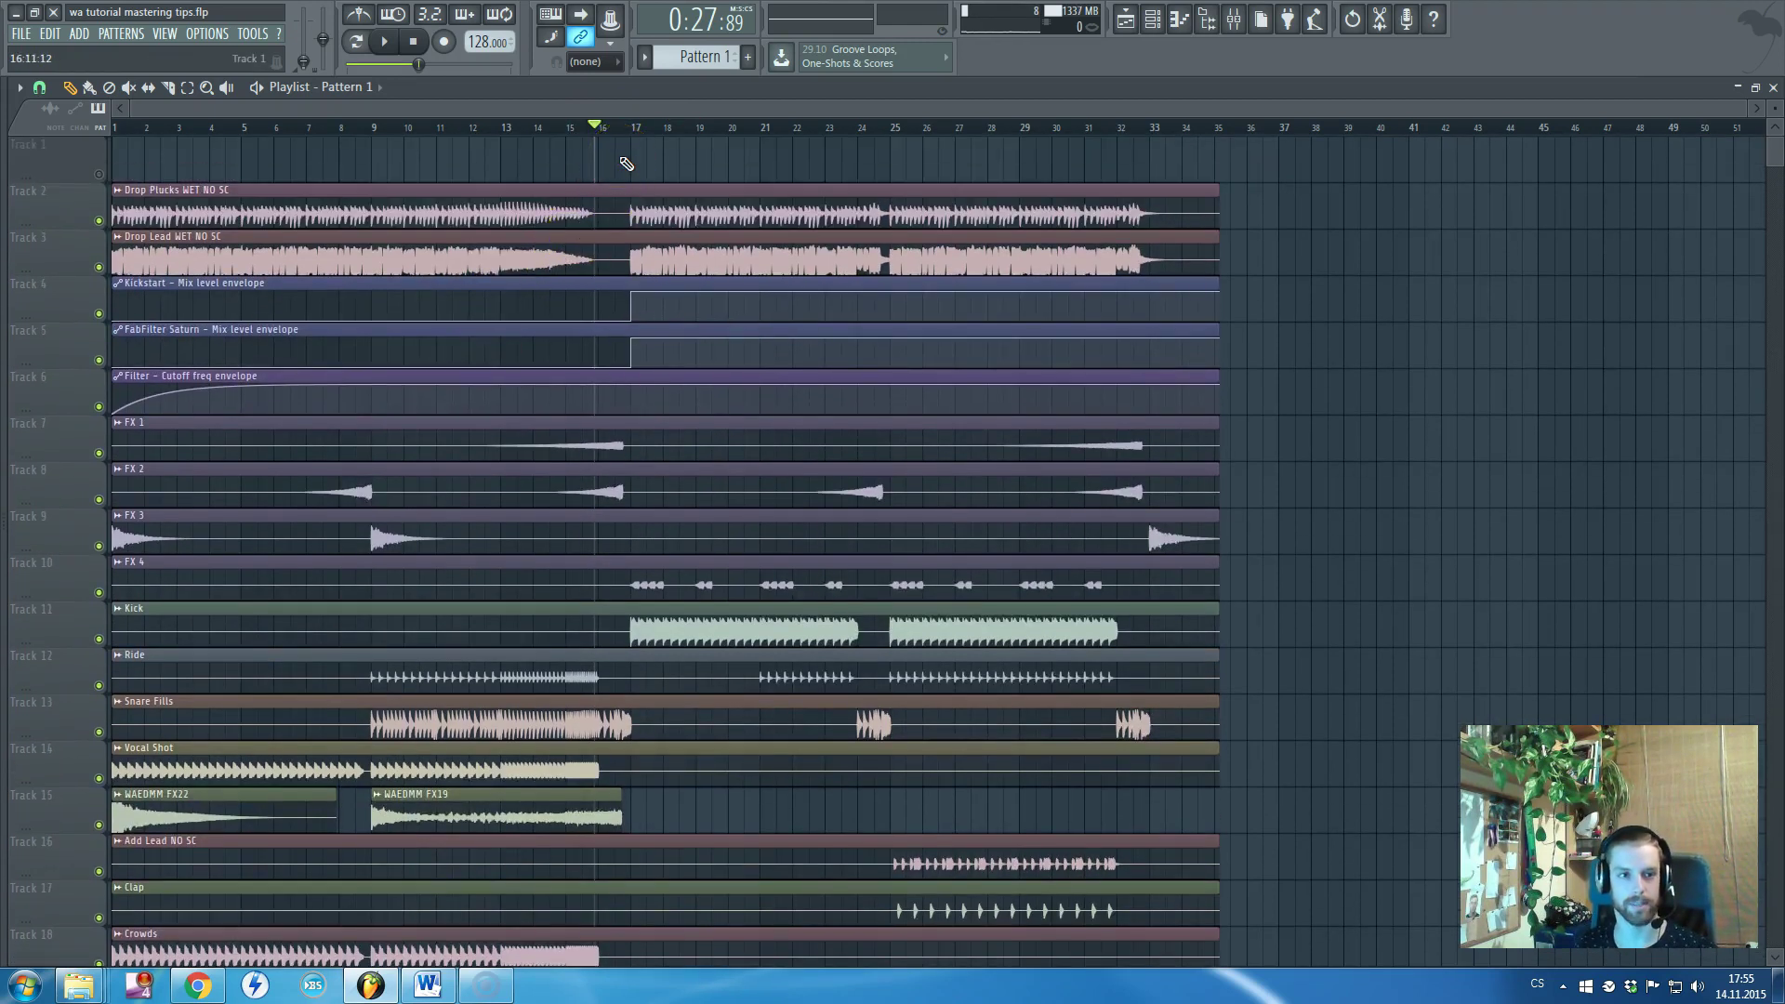
left_click(612, 132)
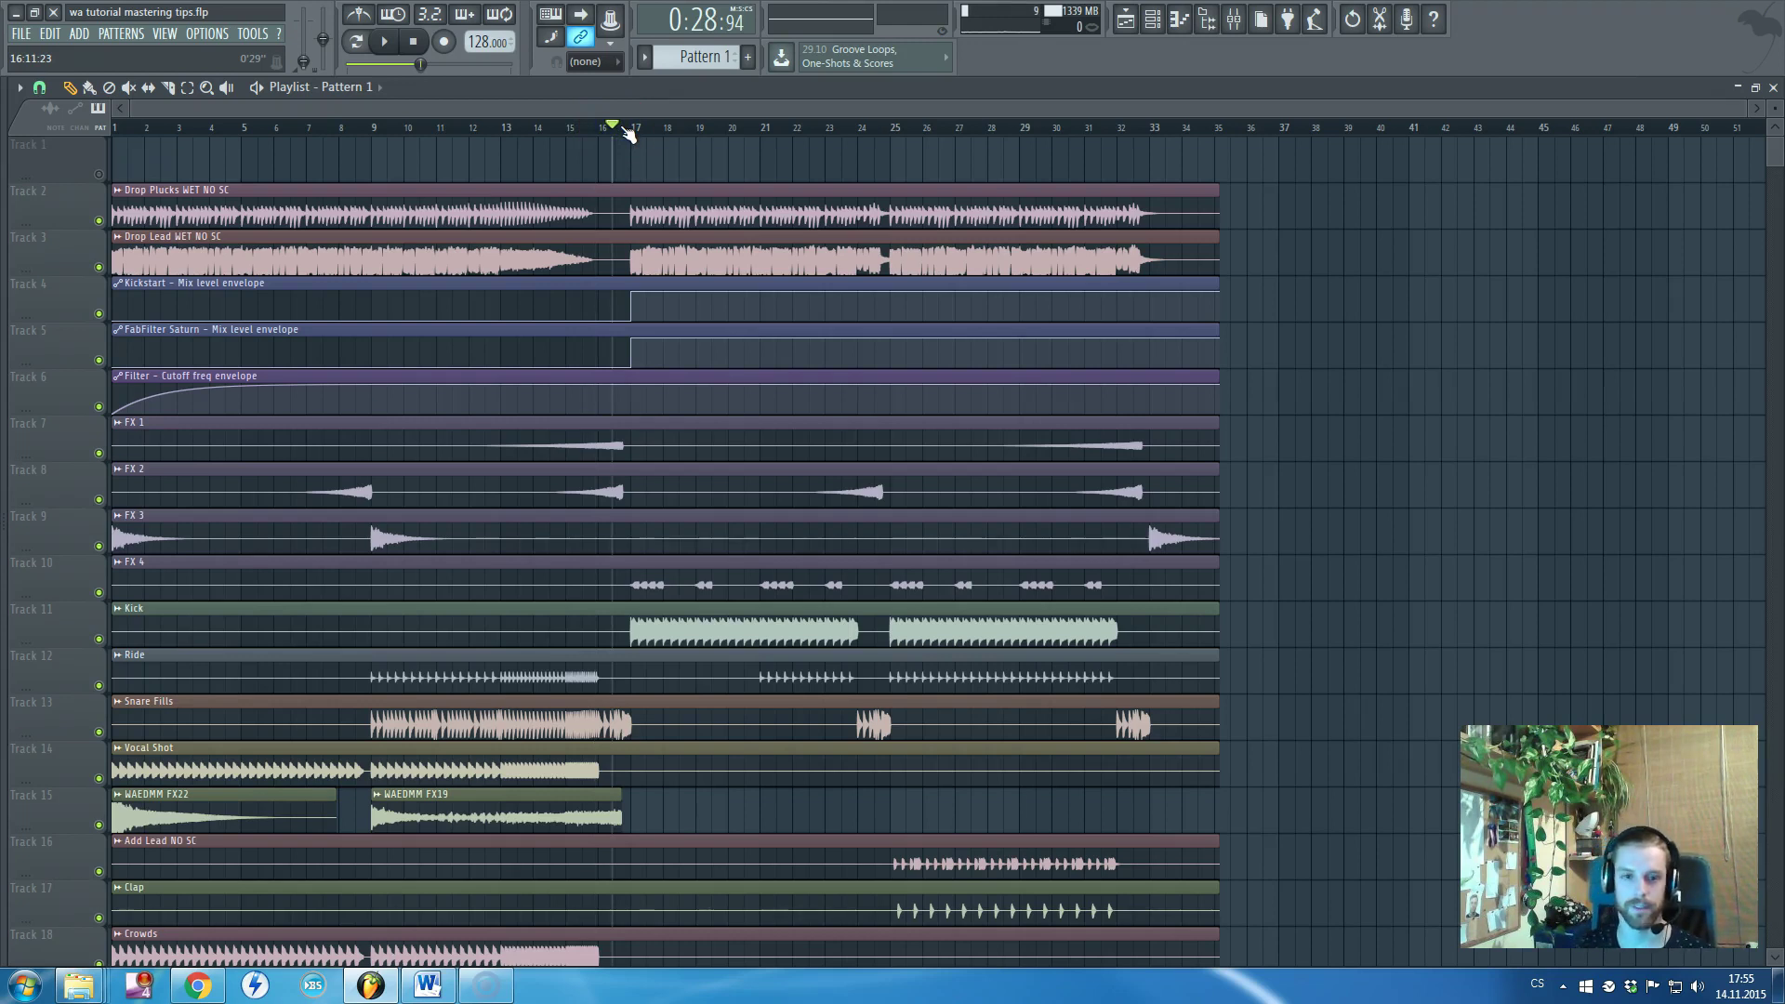
left_click(657, 239)
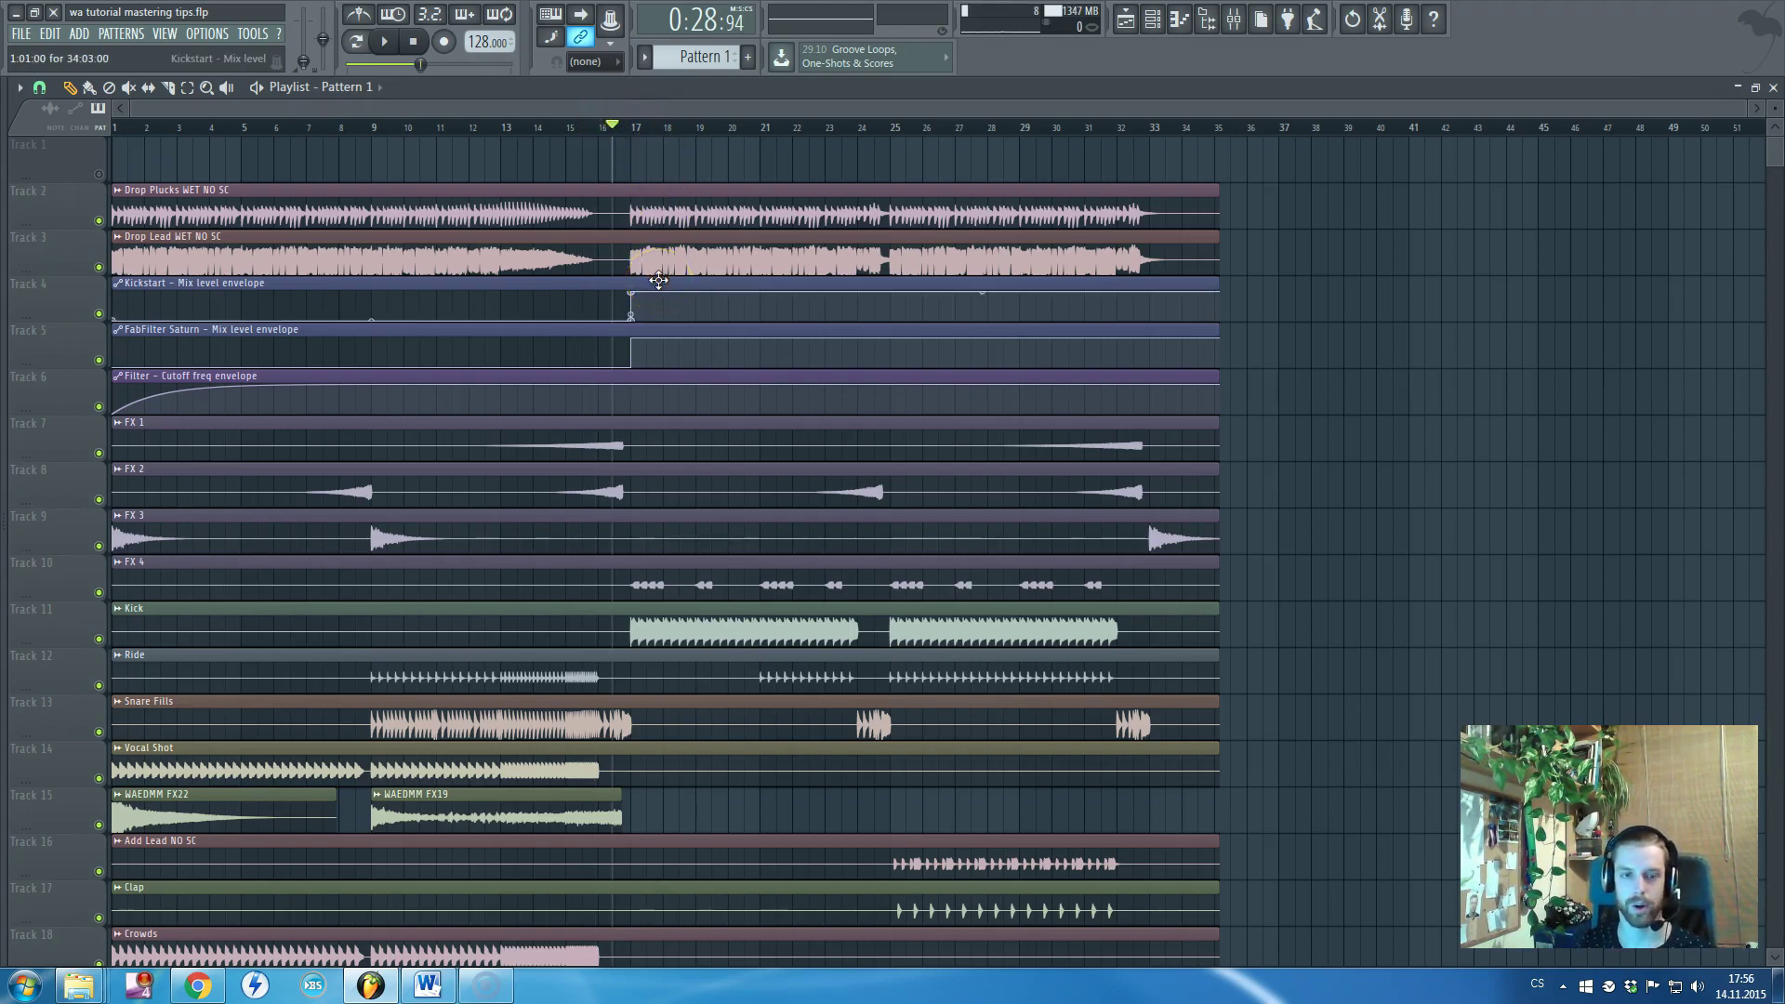
left_click(680, 106)
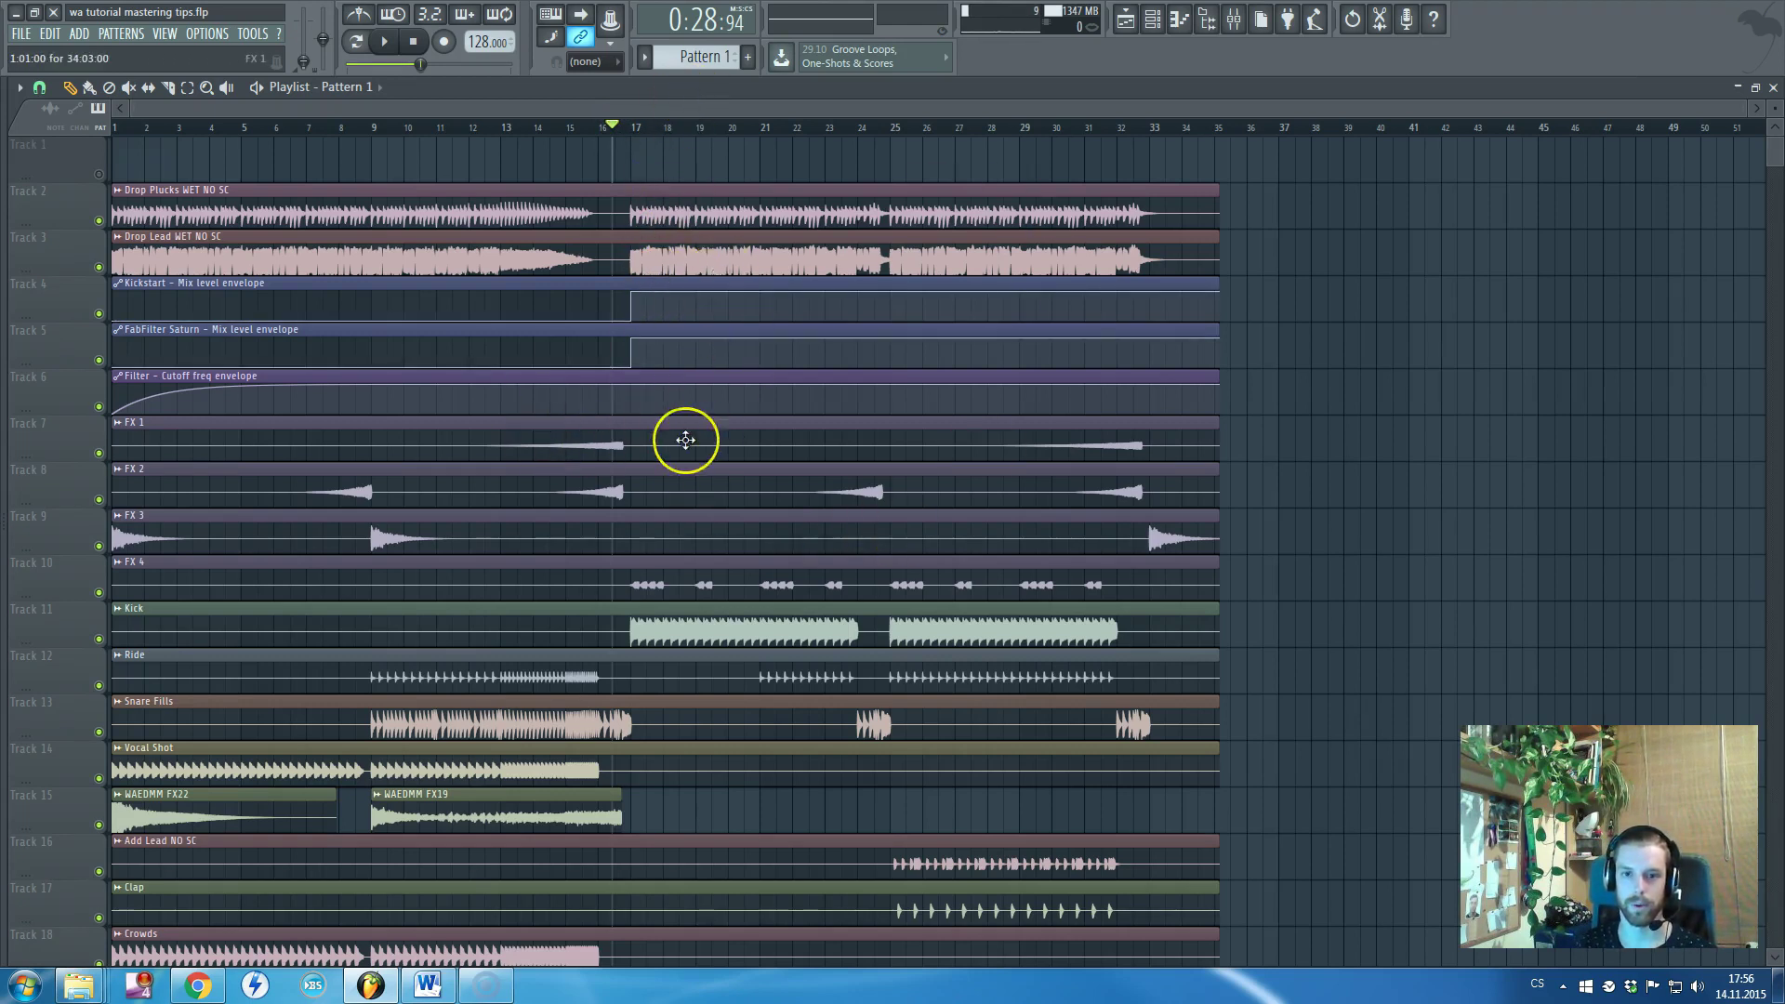
scroll(685, 438, "down", 2)
scroll(685, 438, "up", 2)
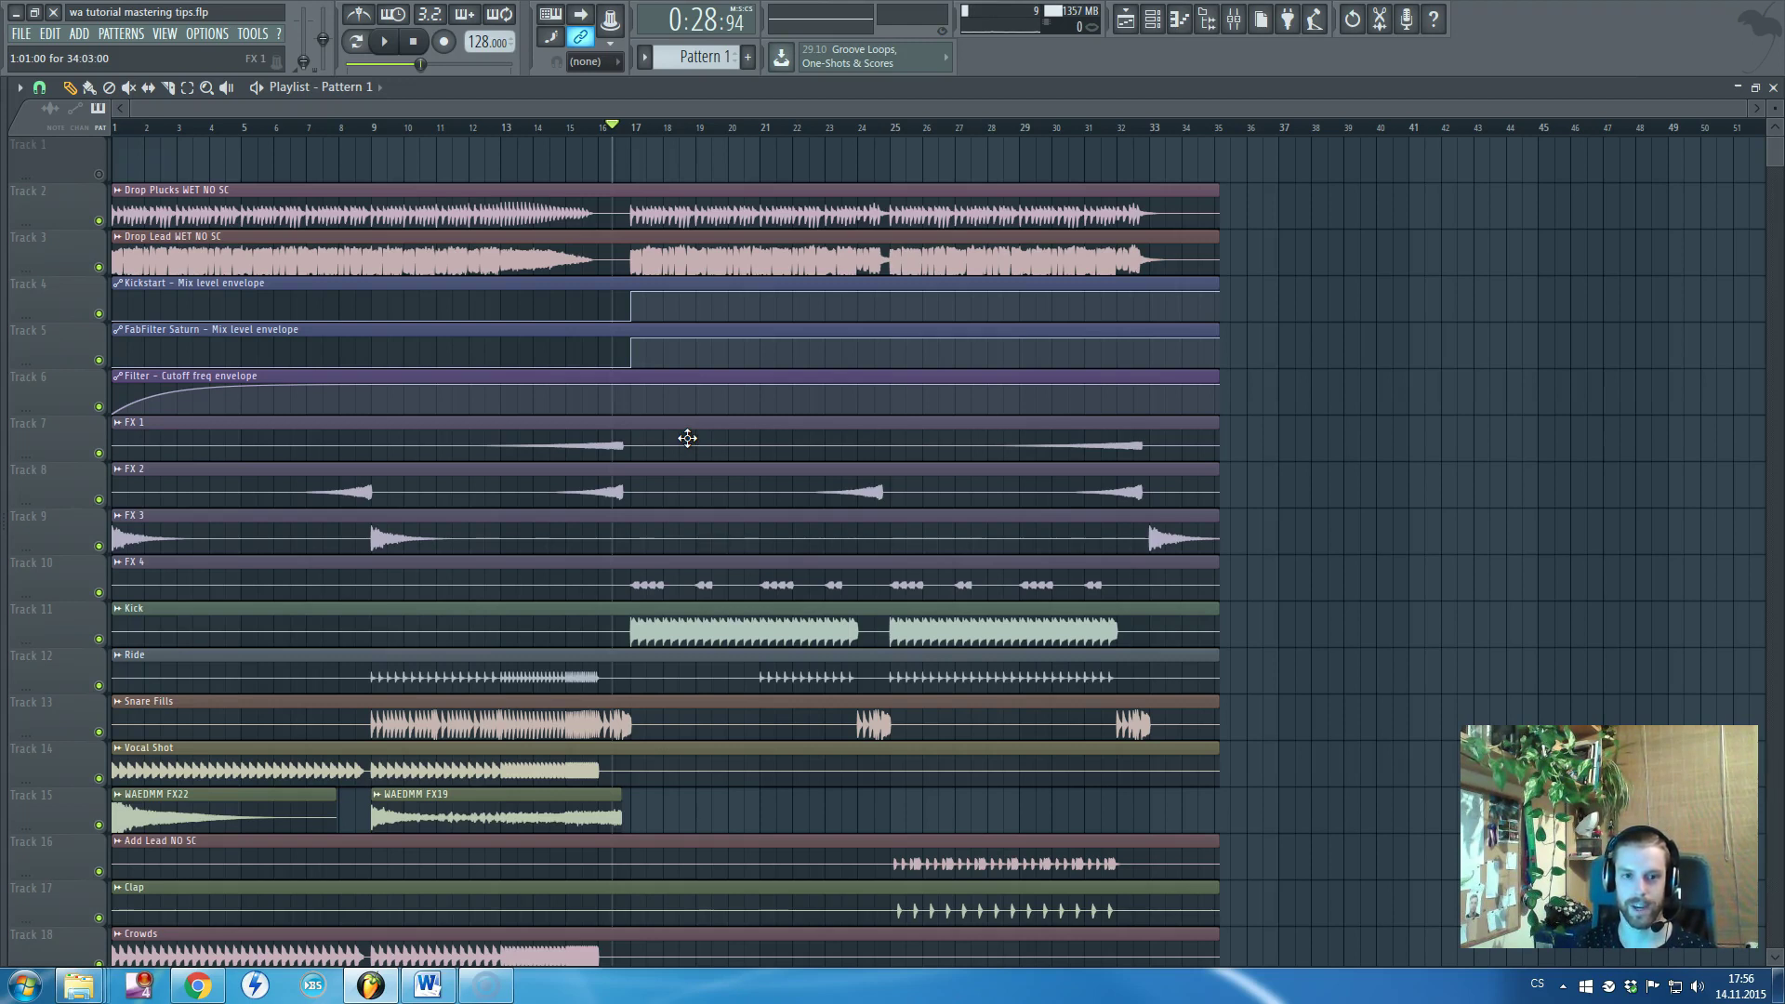
key("space")
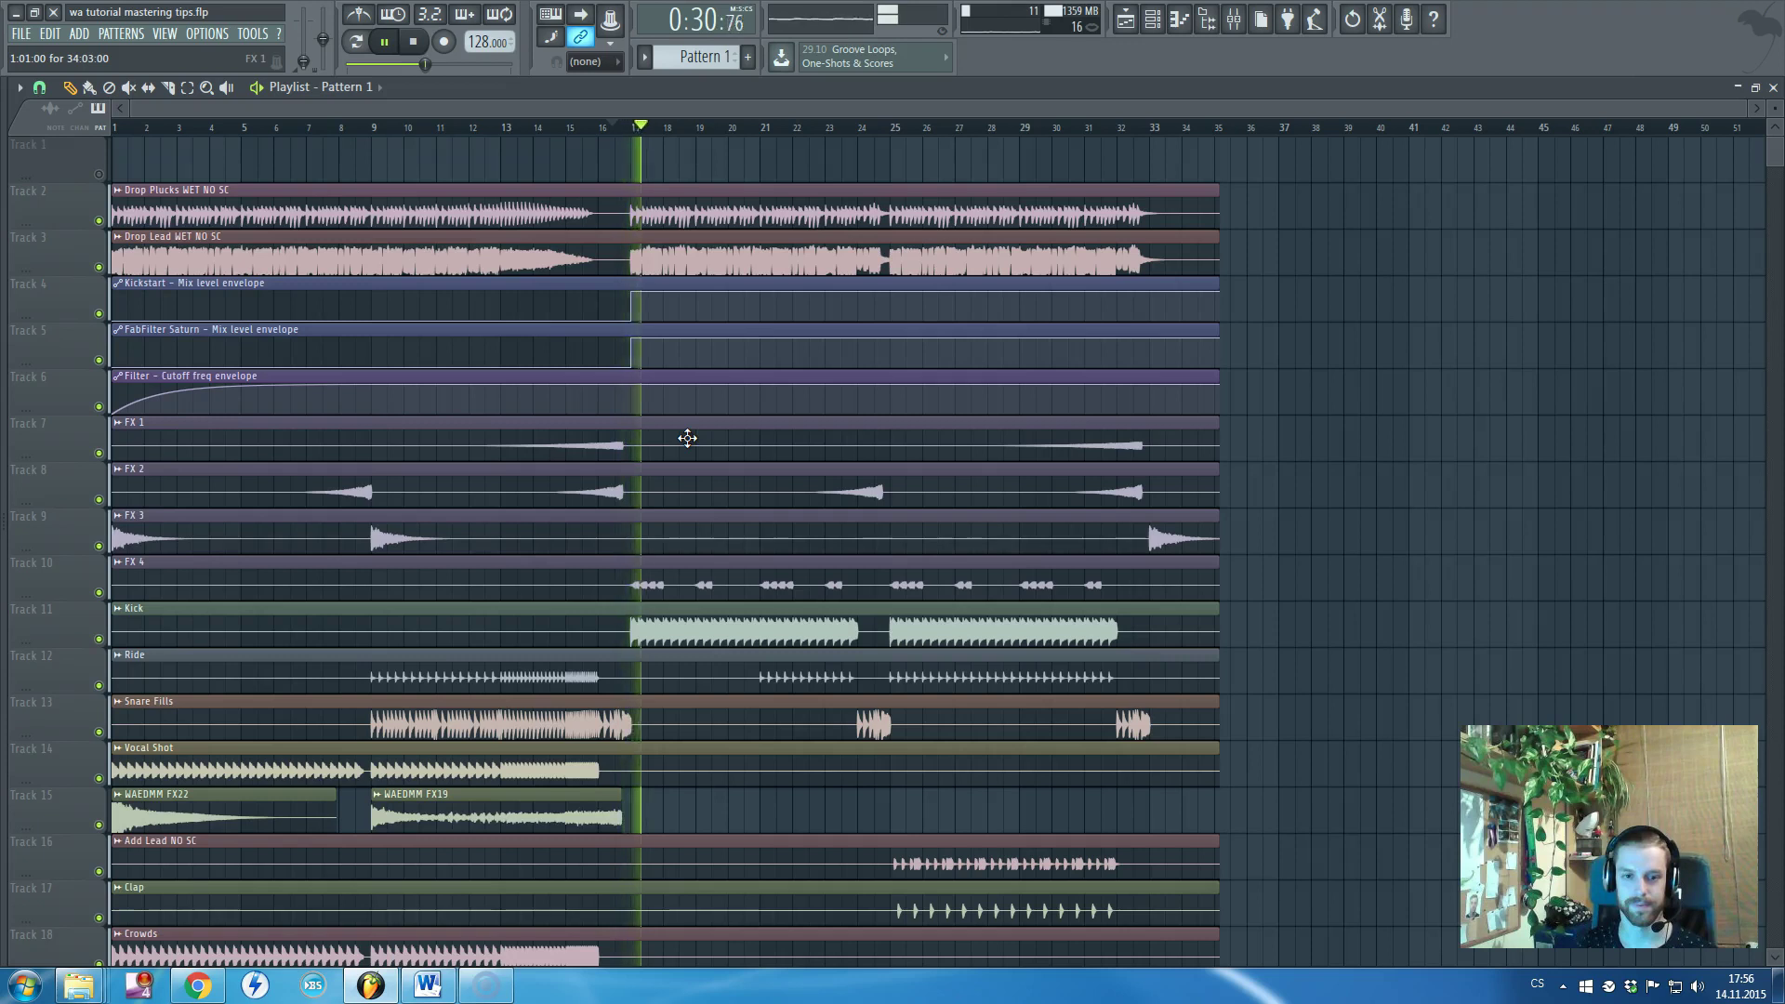
scroll(725, 438, "down", 4)
scroll(729, 440, "up", 2)
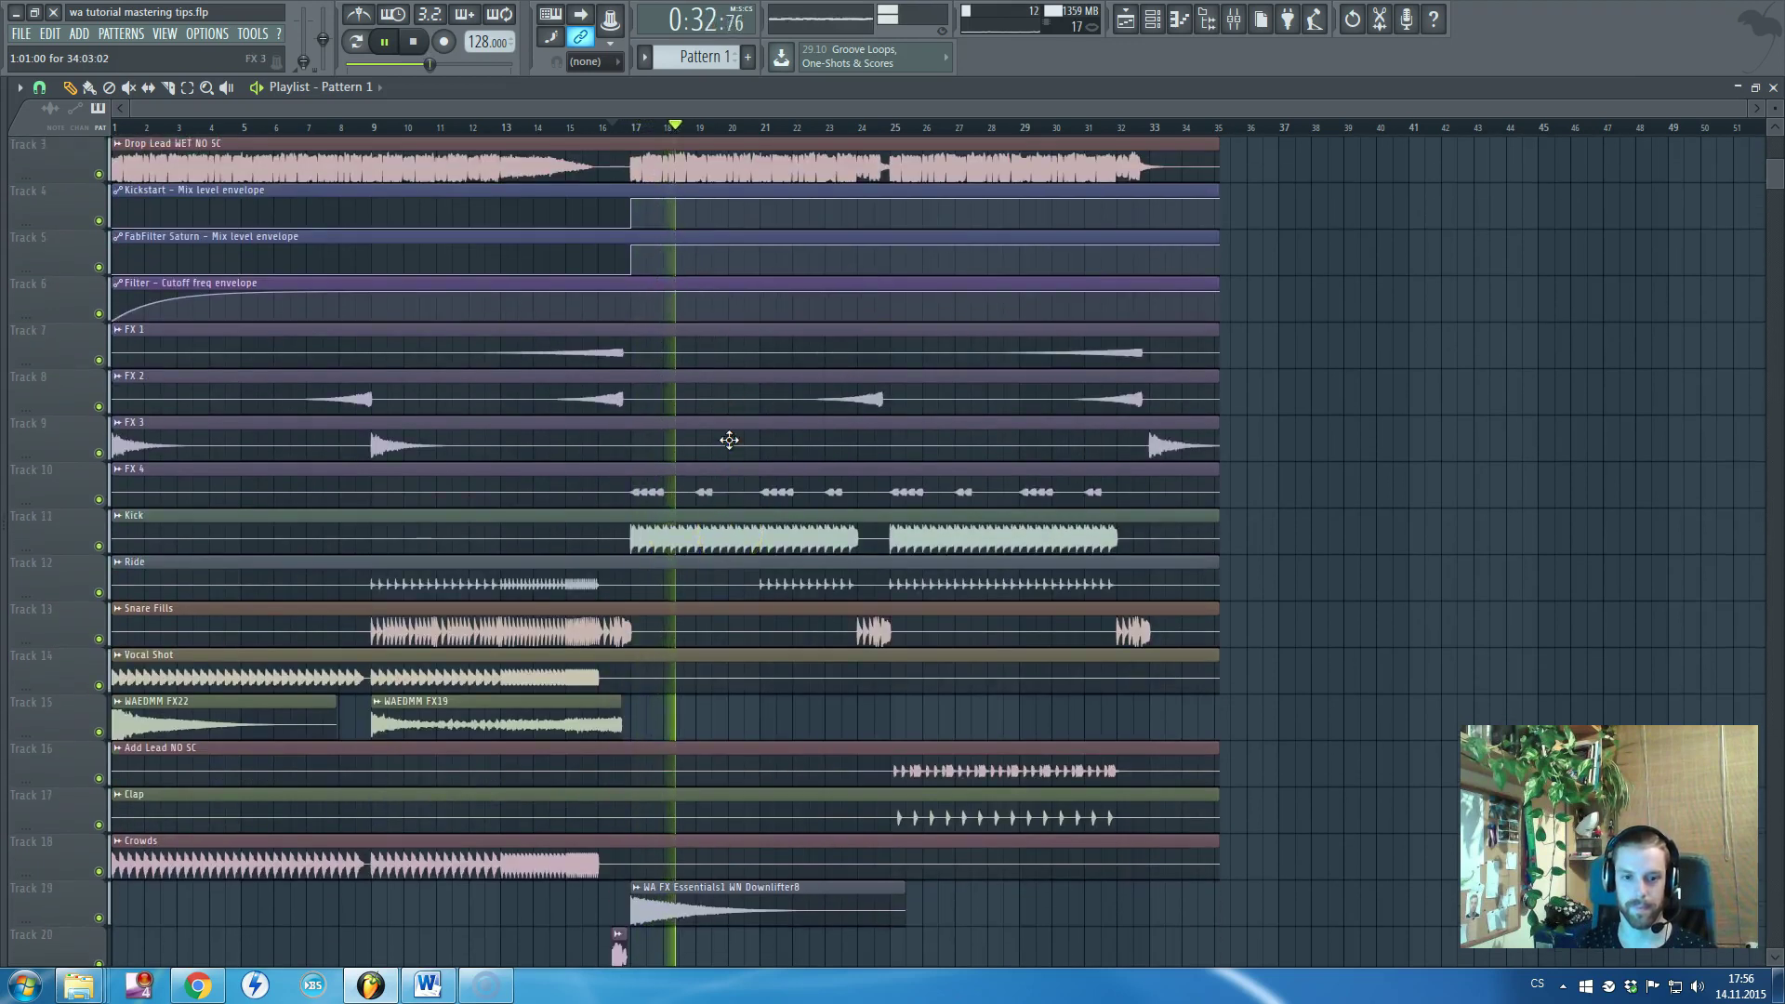
scroll(729, 439, "up", 1)
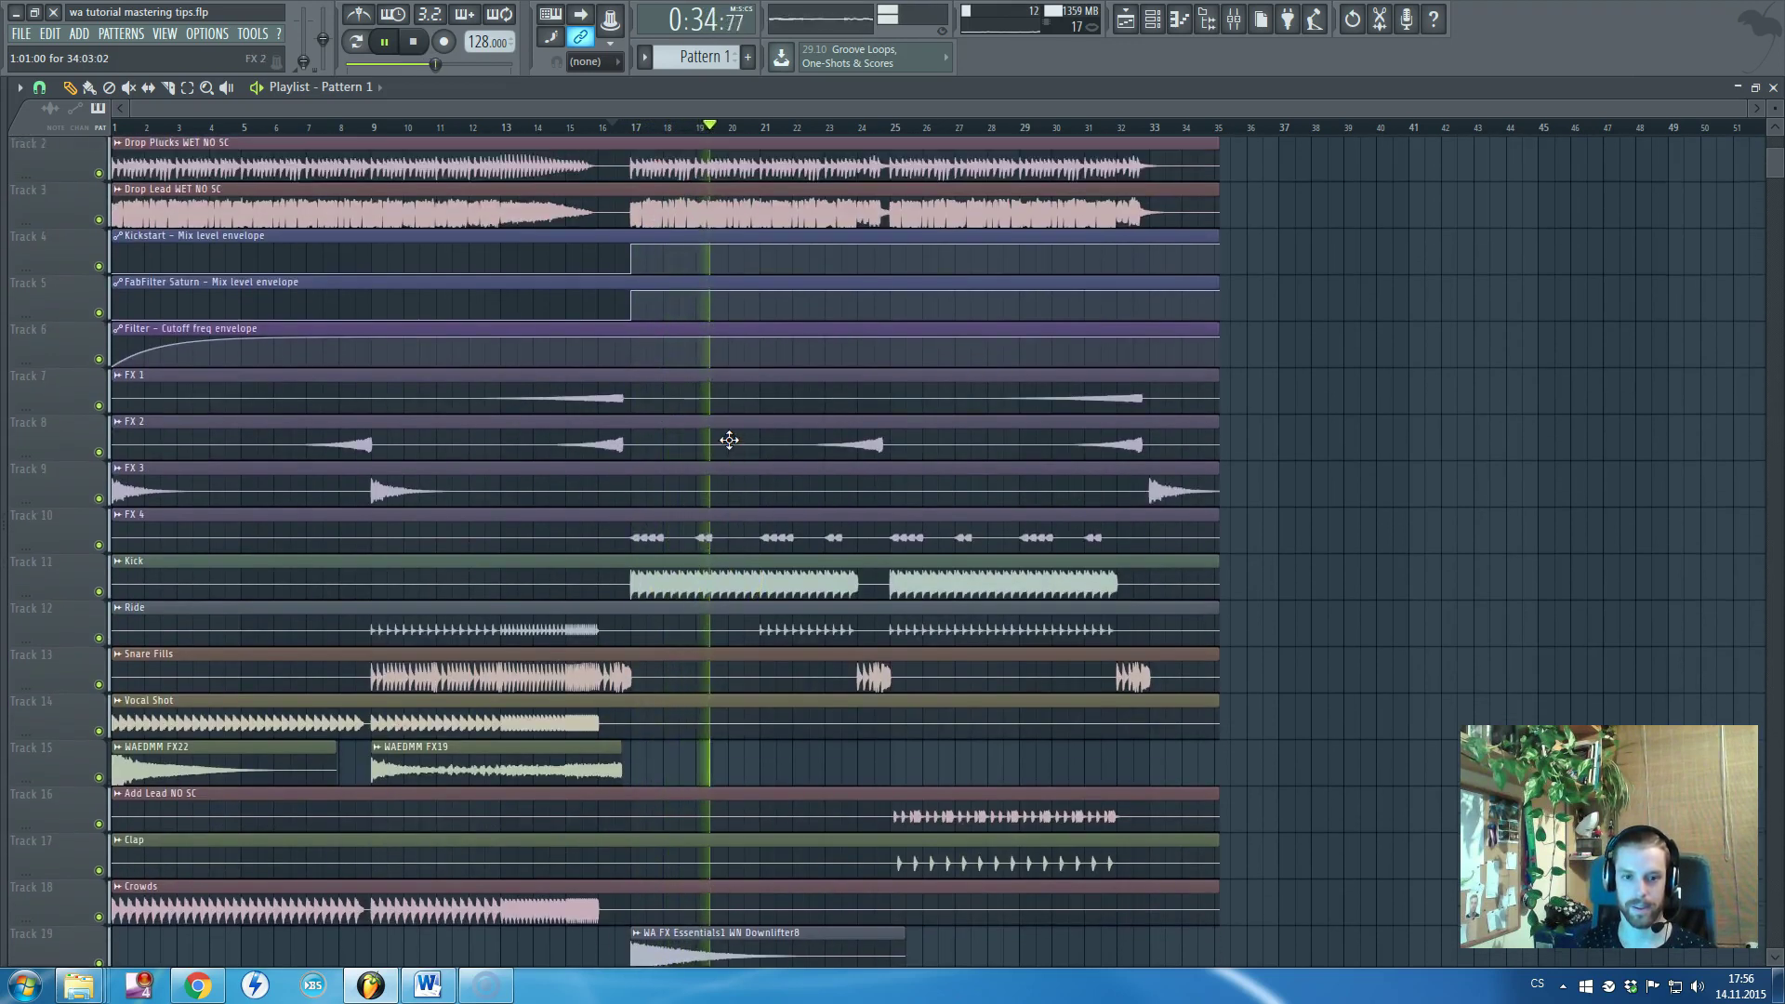
scroll(729, 439, "up", 1)
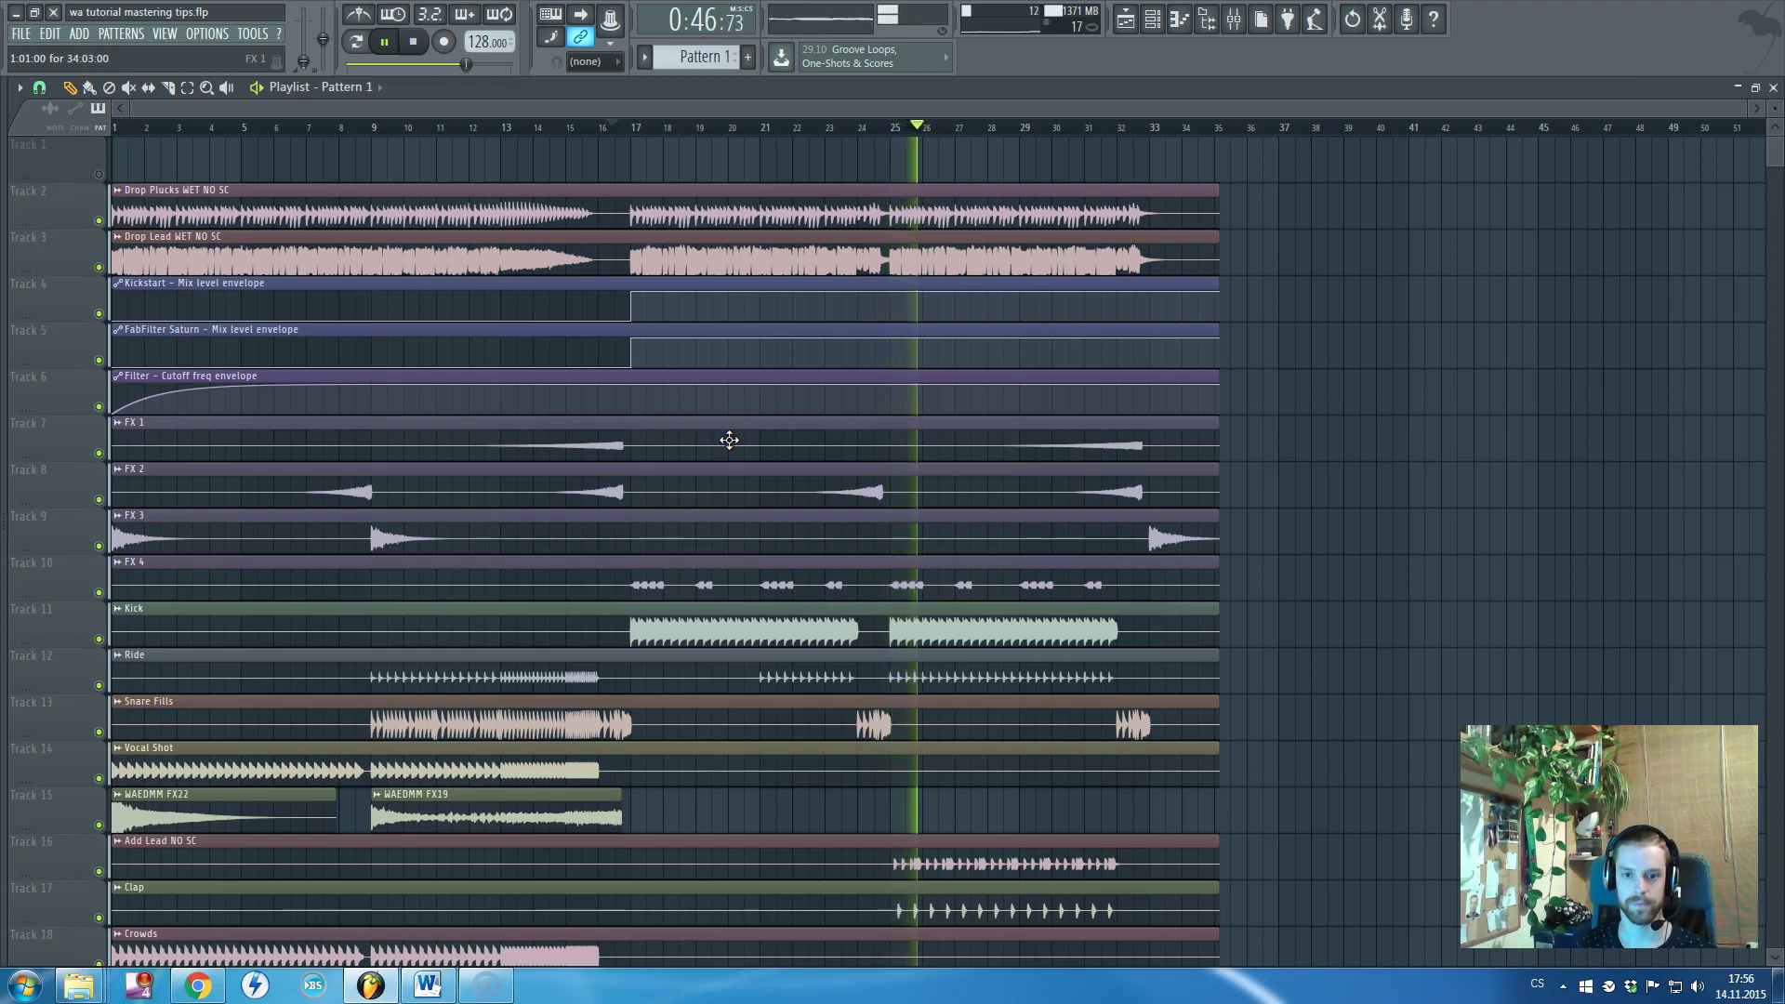
key("space")
Show the Mixer, select the Master strip, and bring up its Ozone 5 Imager window
left_click(1234, 18)
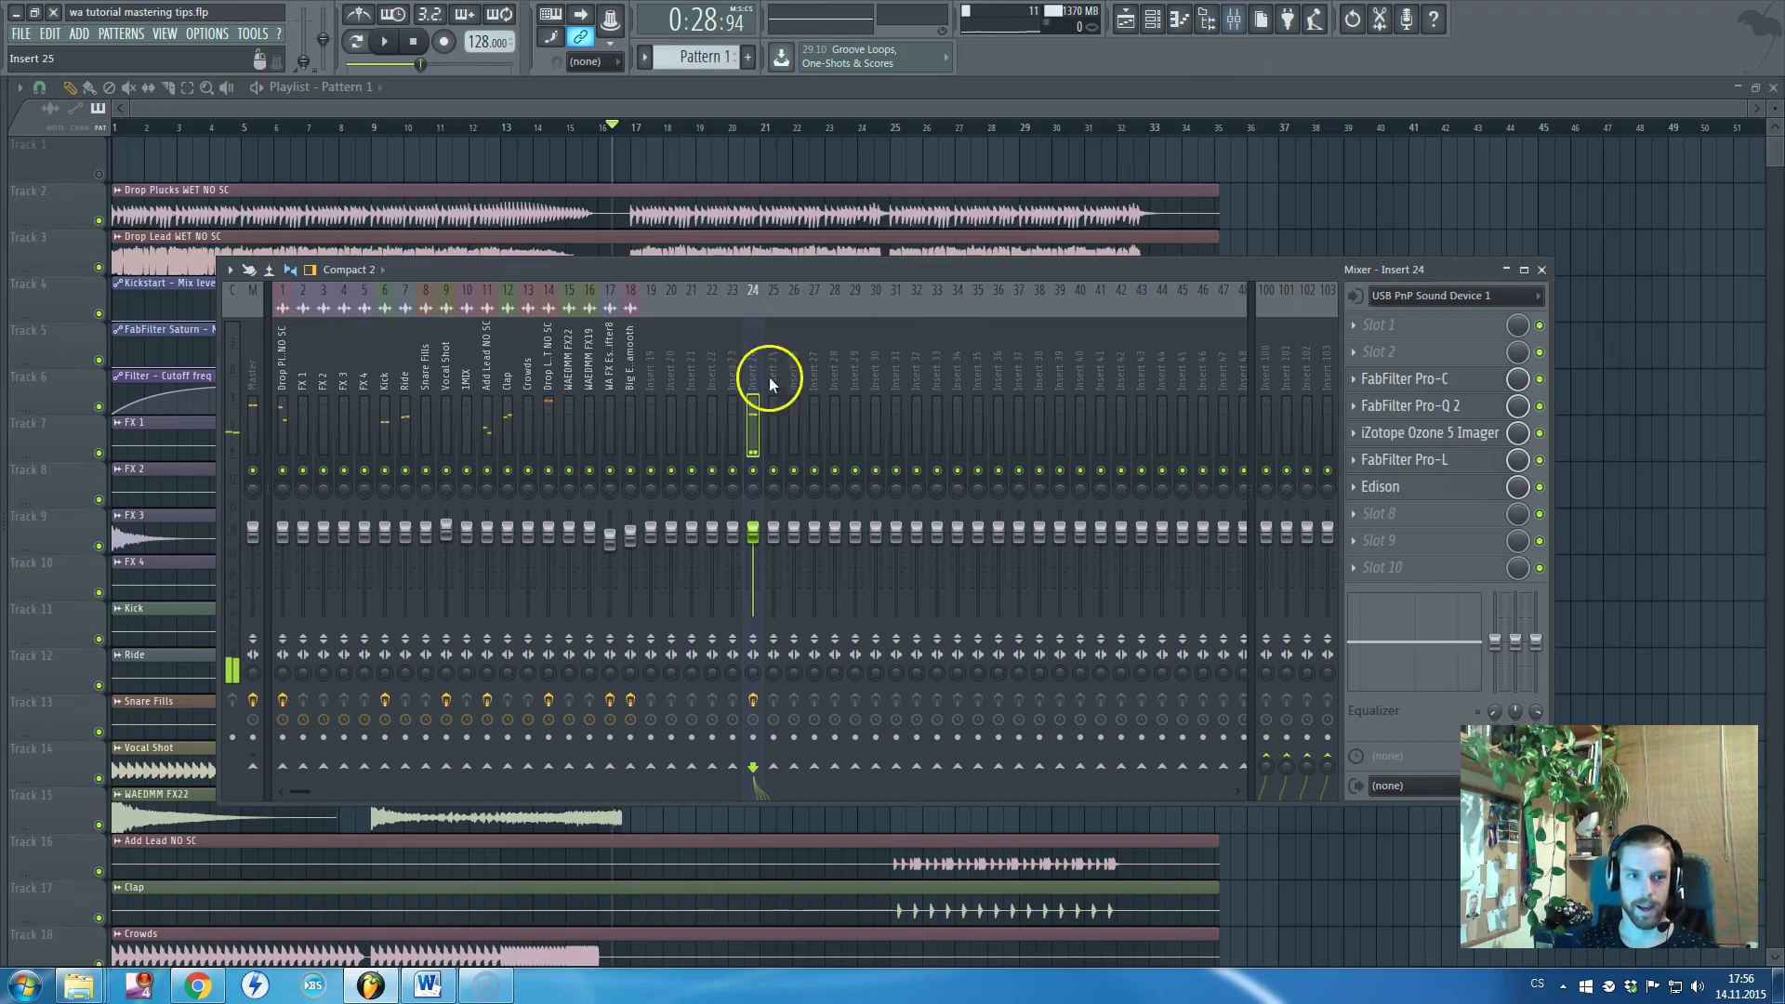
left_click(253, 381)
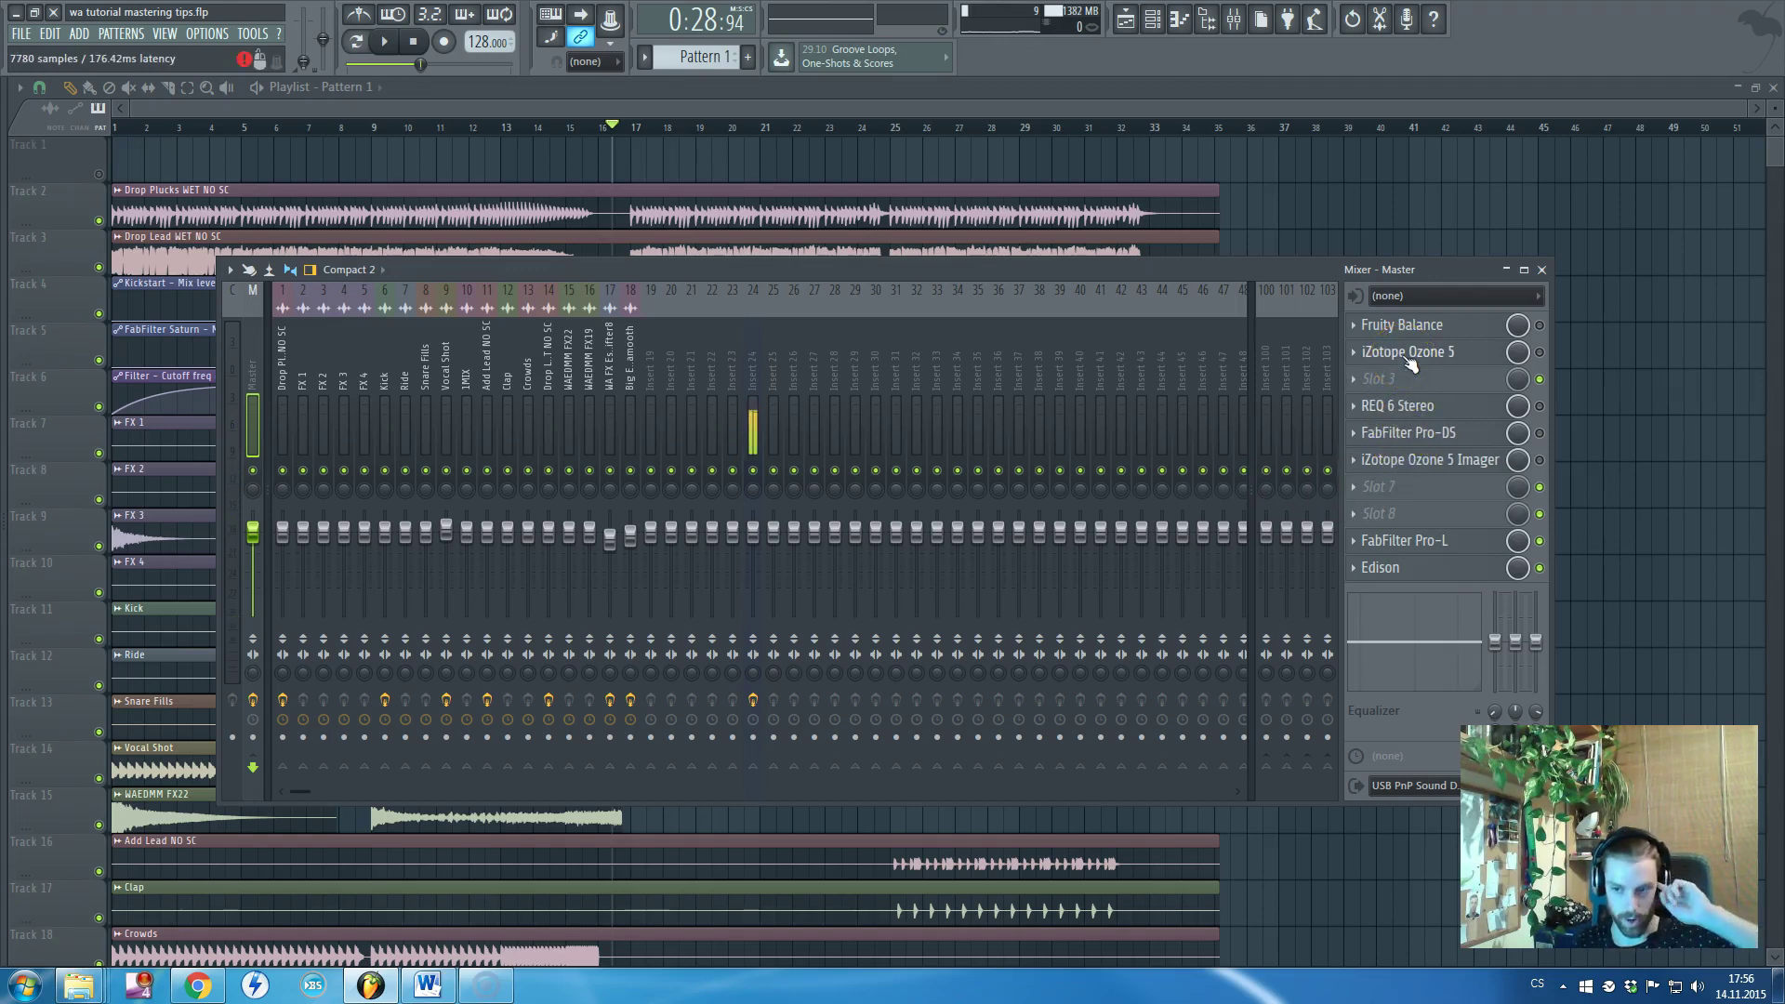
left_click_drag(1410, 363, 1475, 520)
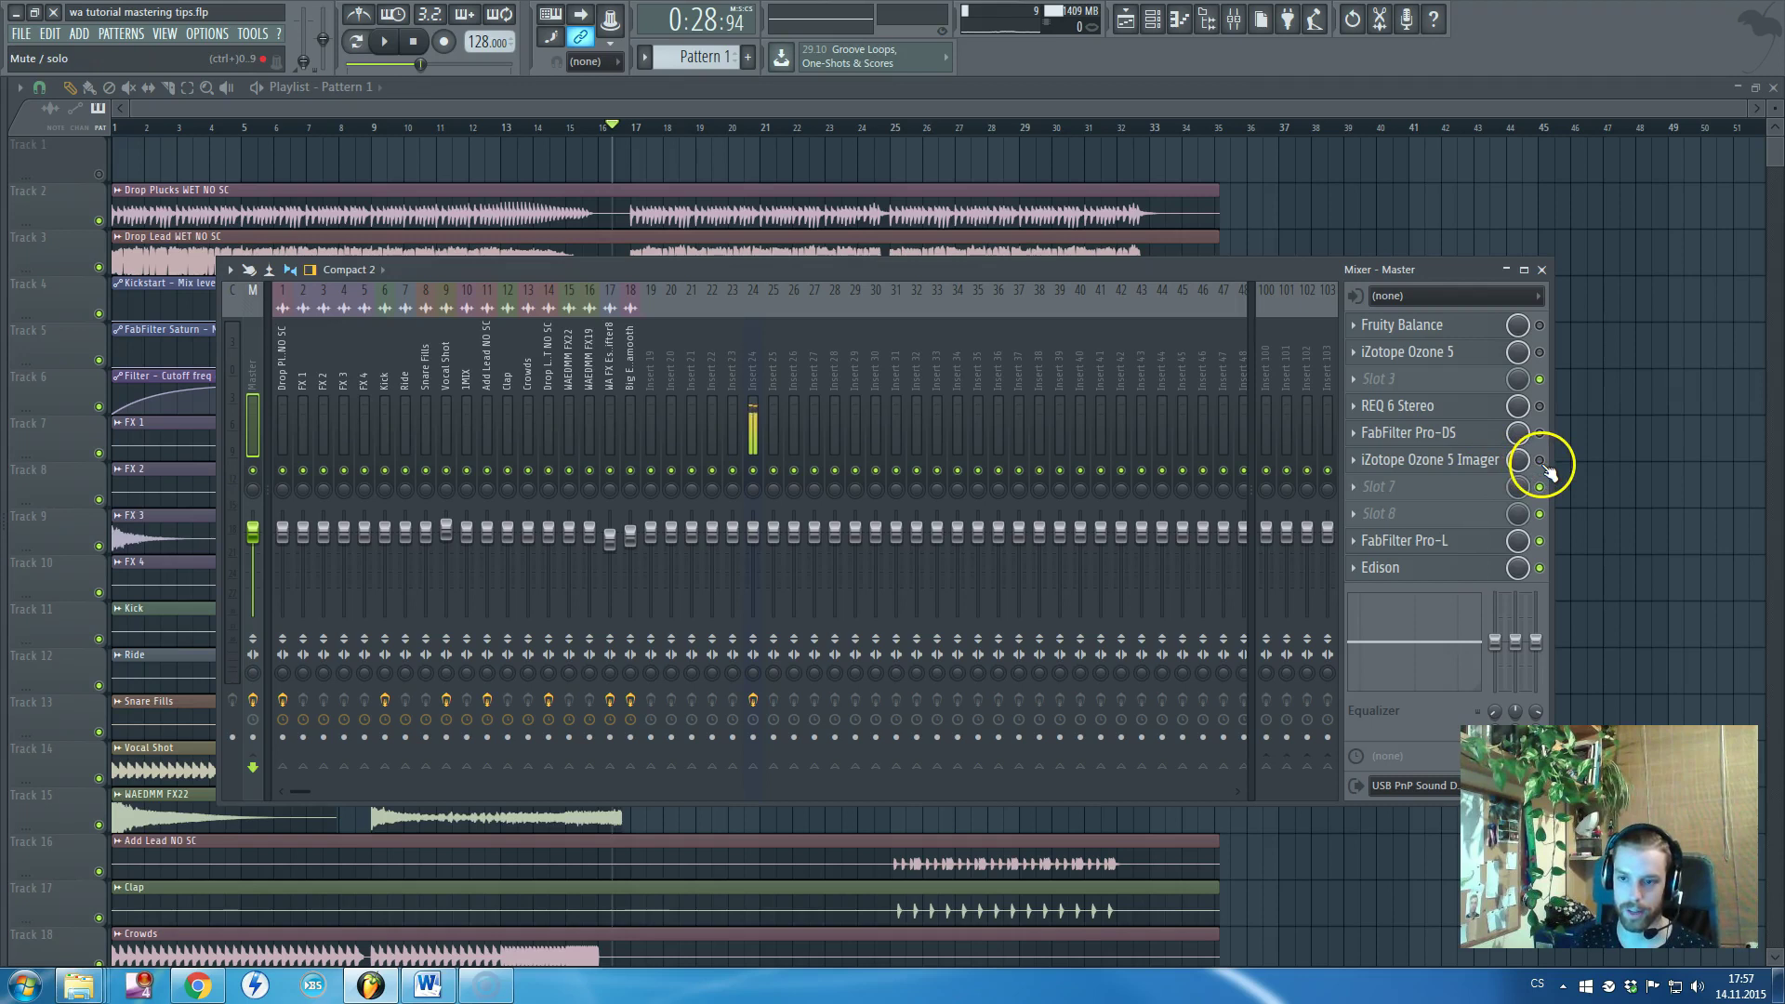
left_click(1472, 473)
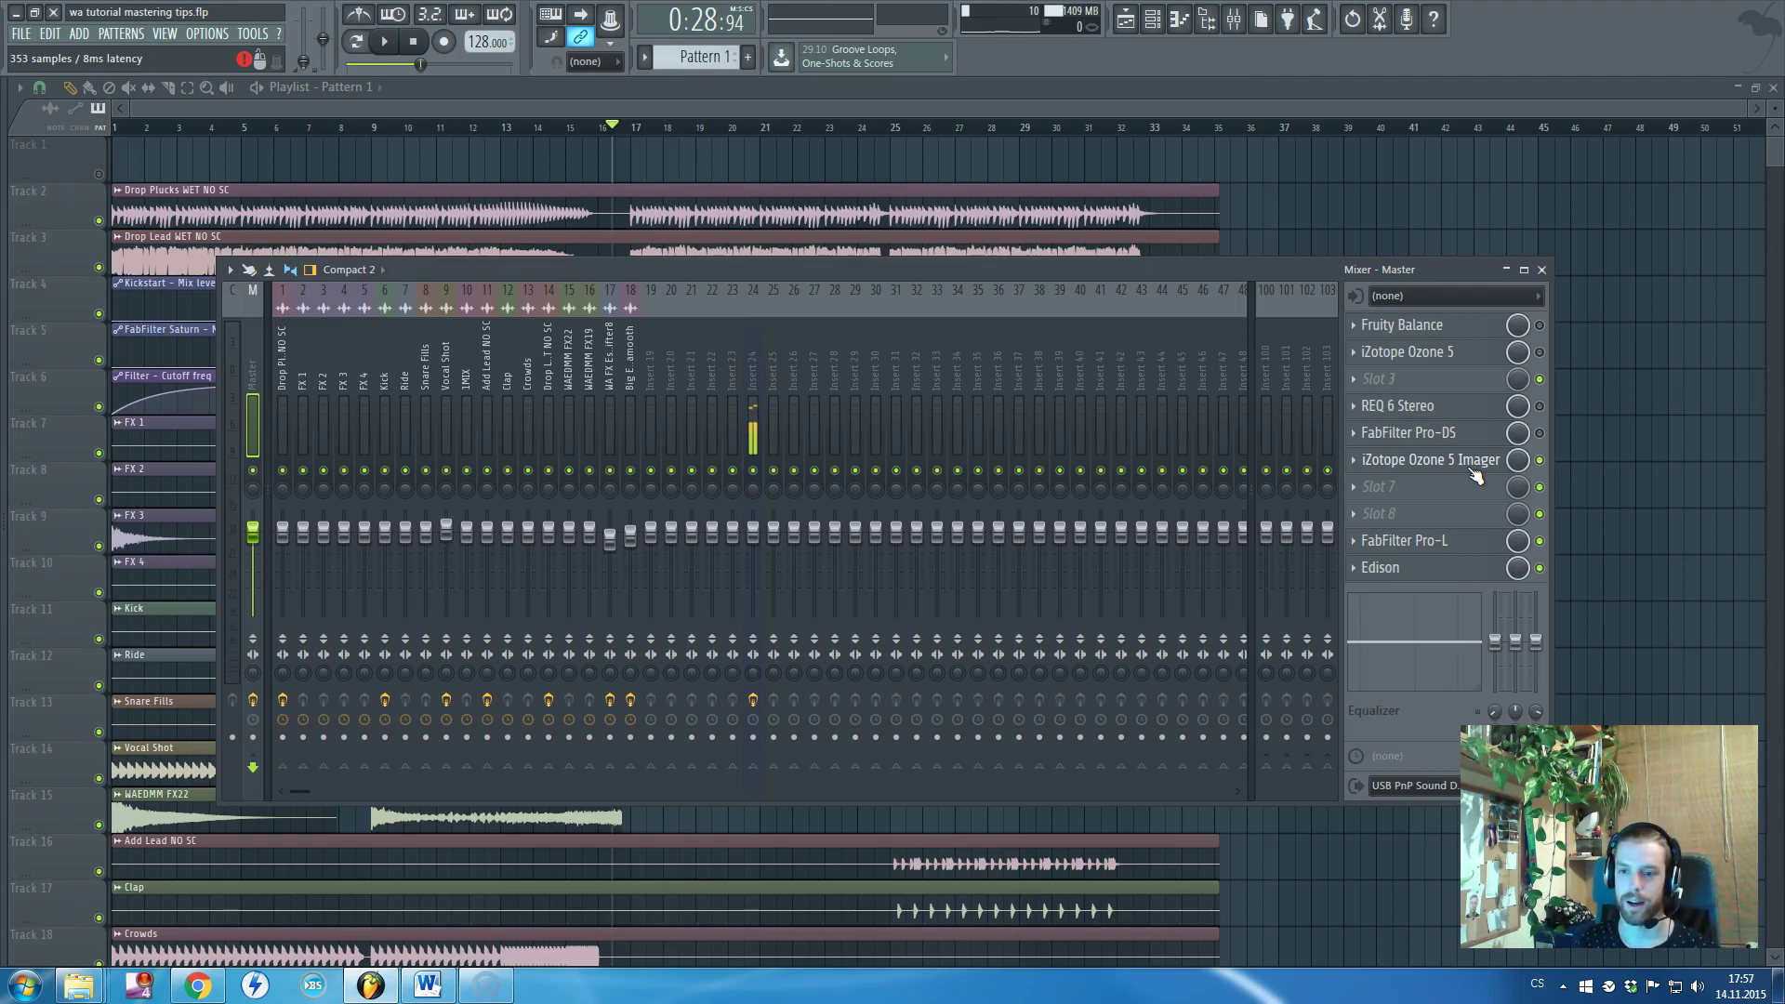
left_click(1475, 476)
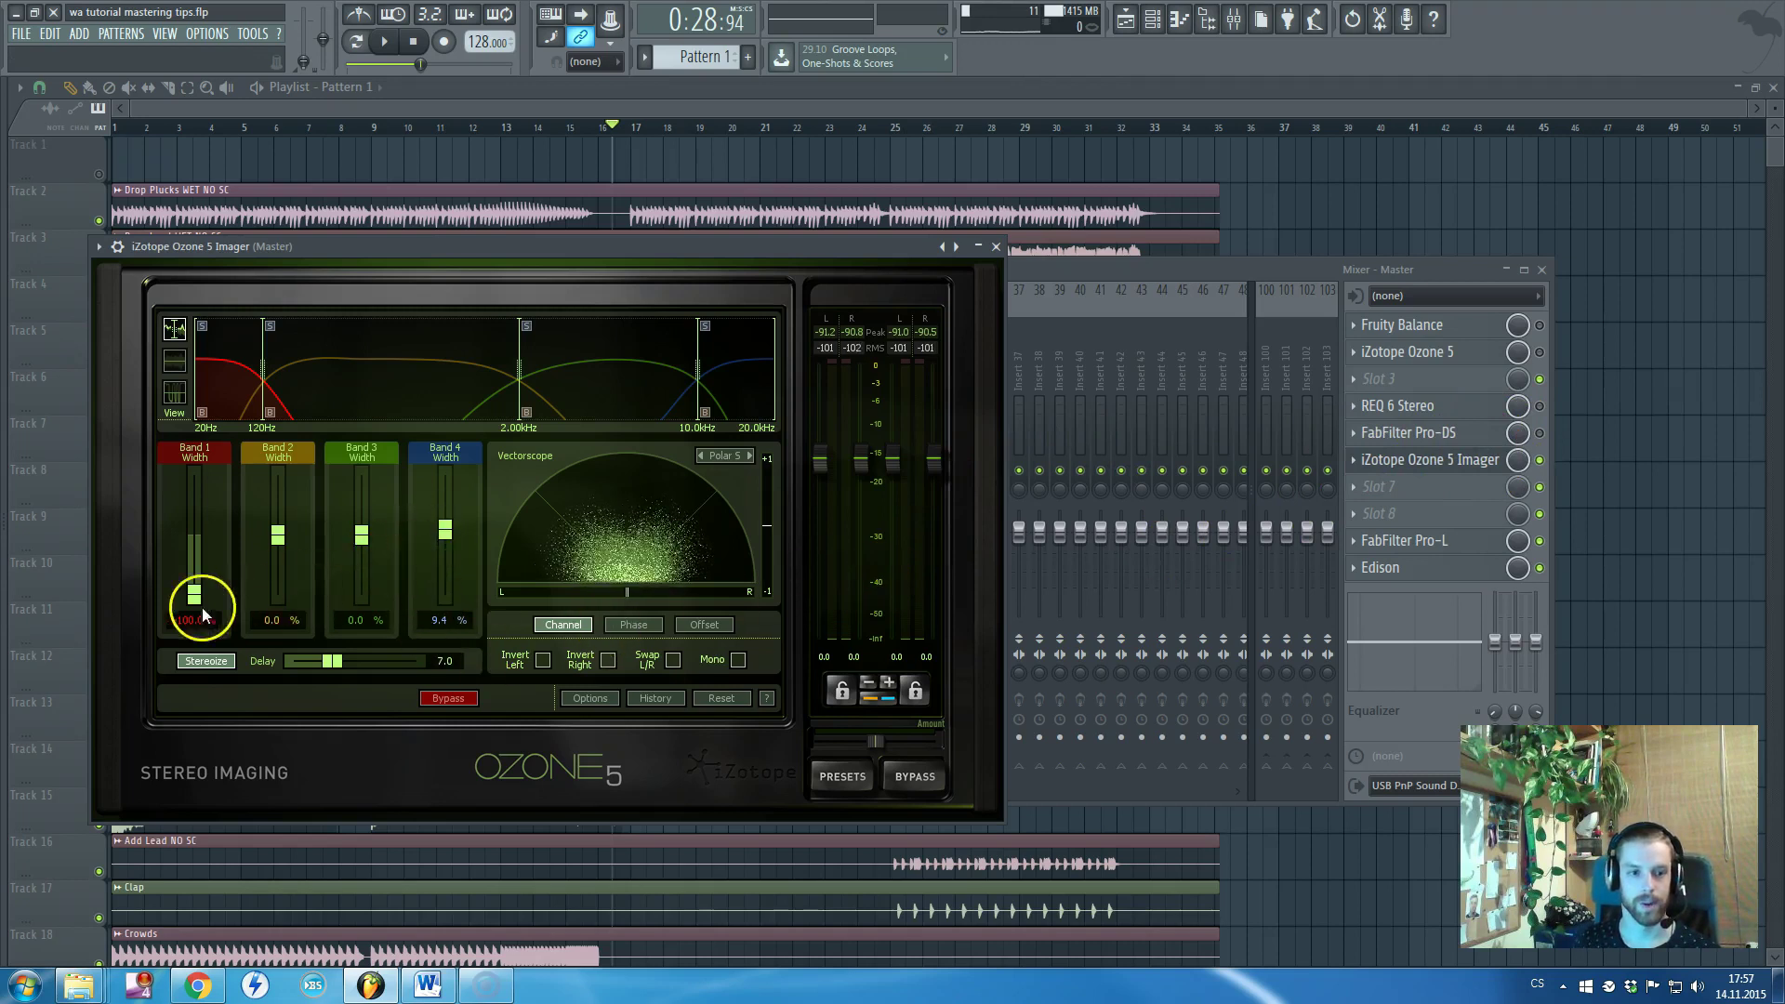
Move crossover 1 to 185Hz and keep Band 1 fully mono at -100% width
left_click_drag(264, 378, 280, 380)
mouse_move(193, 595)
left_mouse_down()
mouse_move(193, 537)
mouse_move(190, 616)
left_mouse_up()
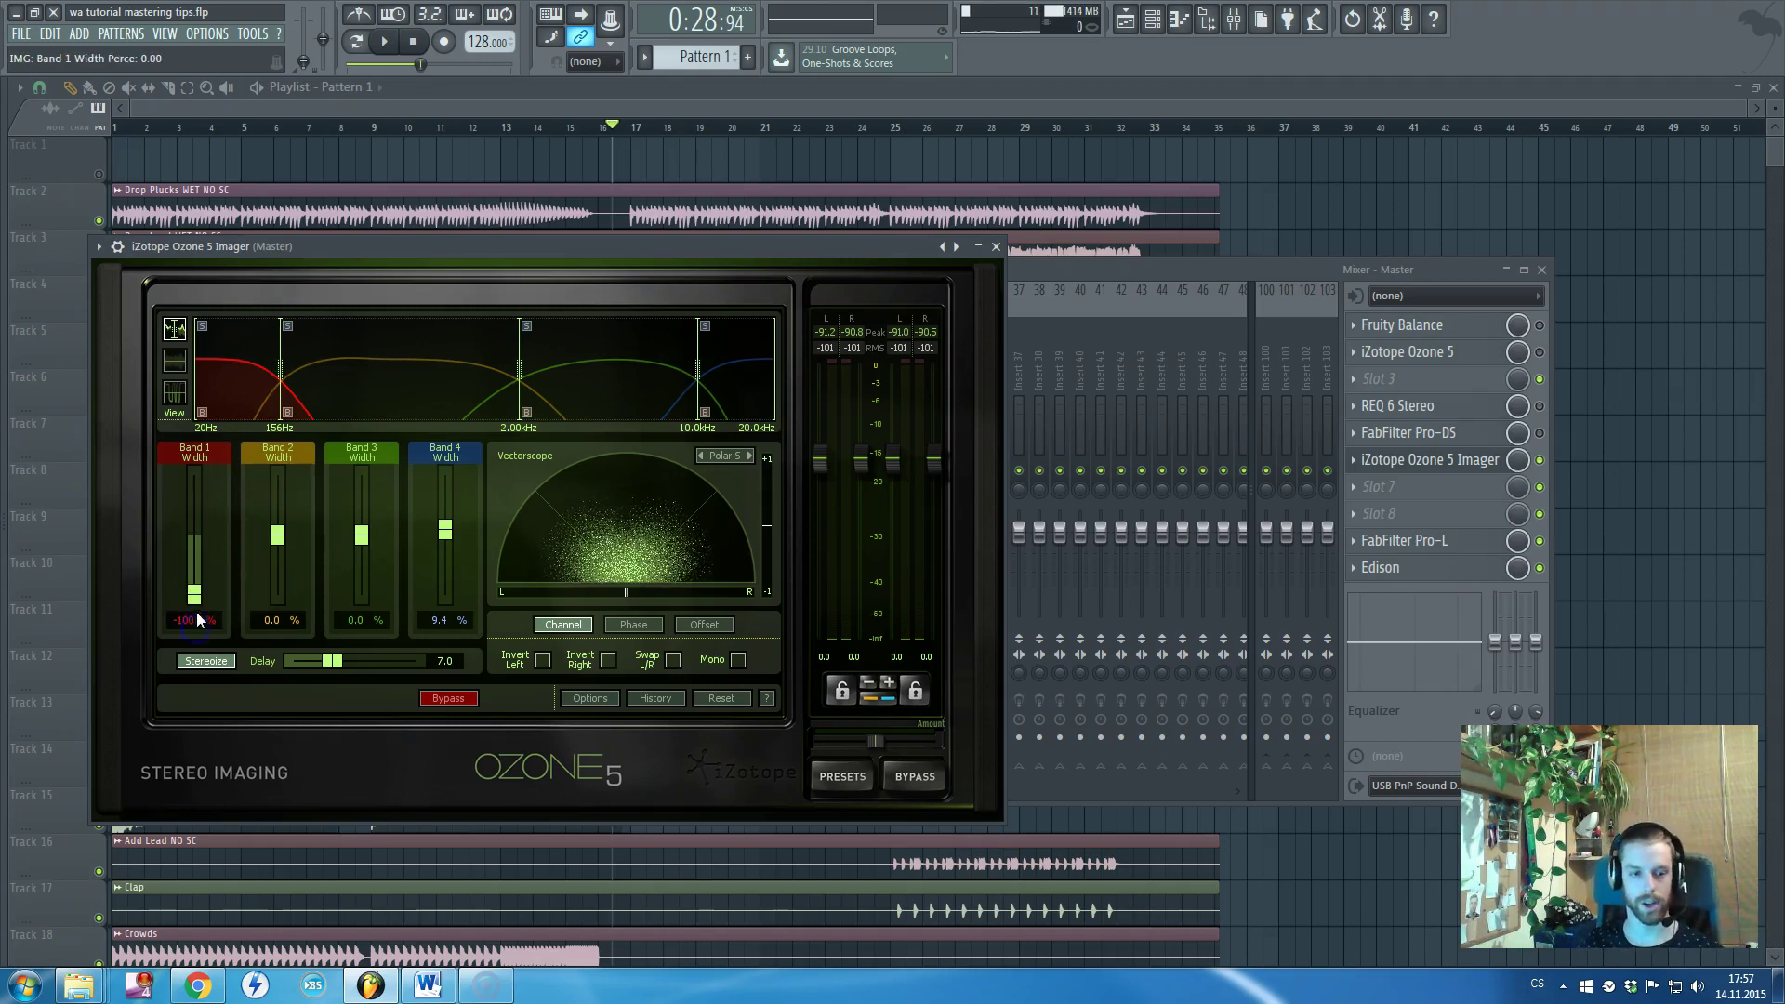
left_click(187, 474)
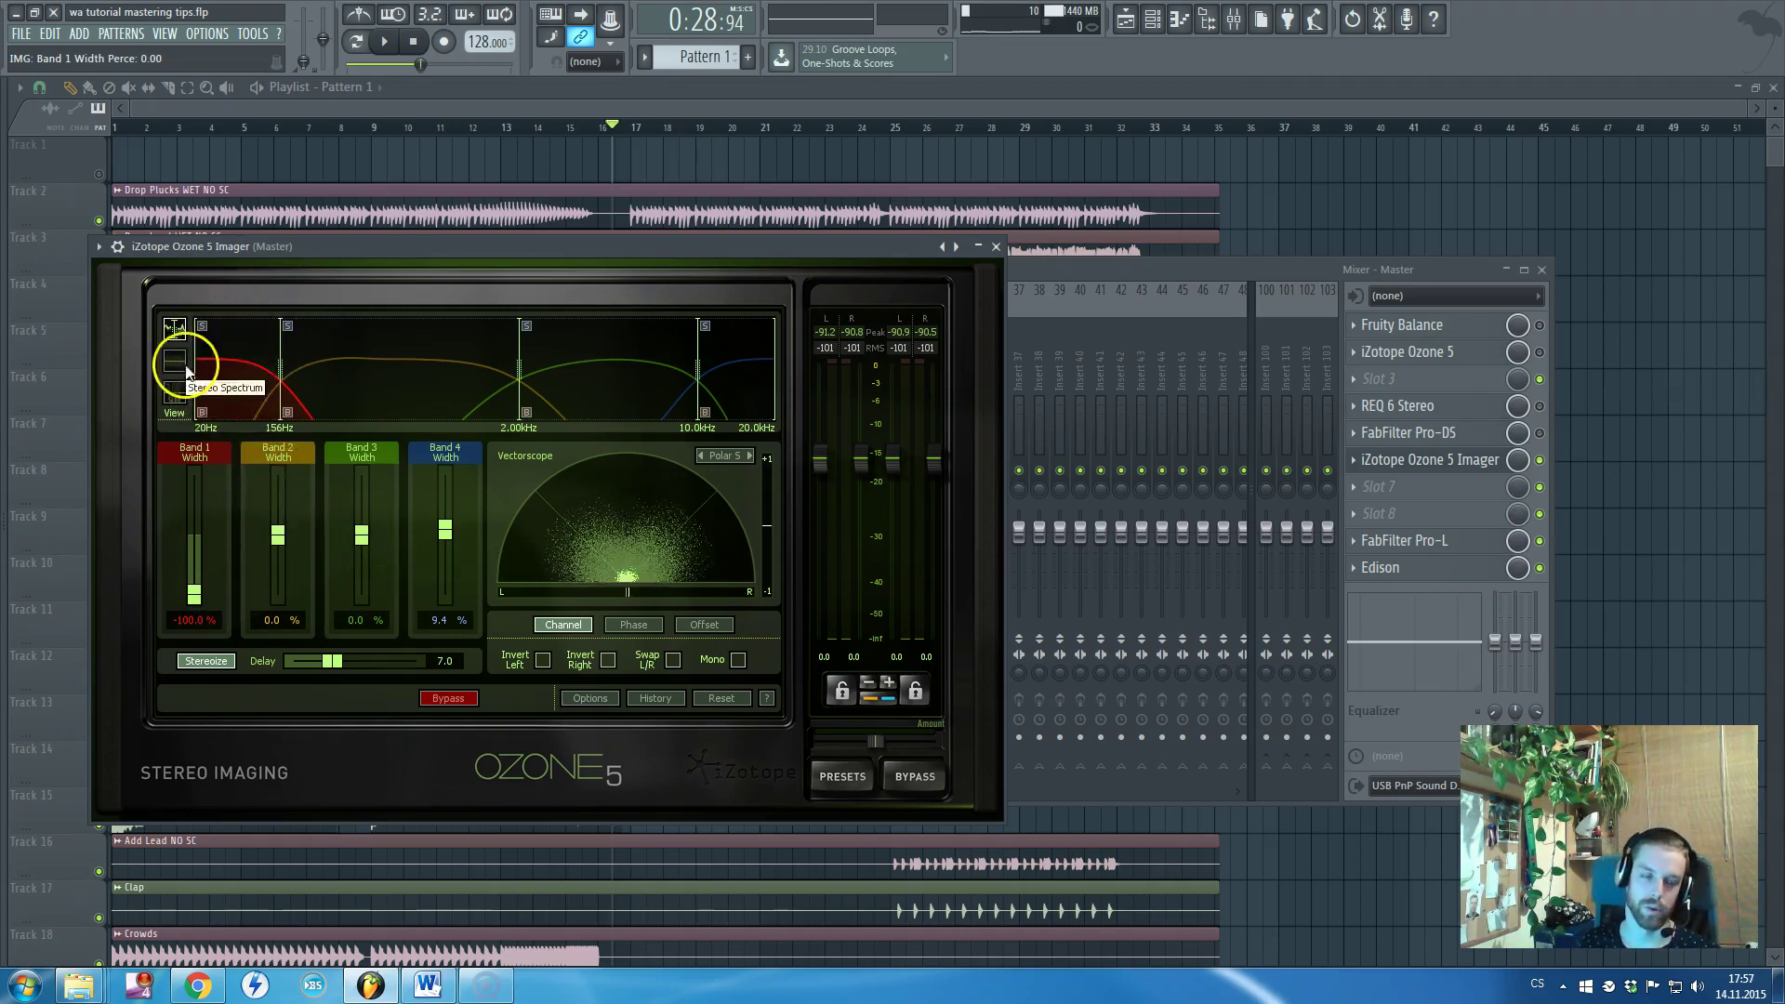
left_click_drag(280, 371, 292, 371)
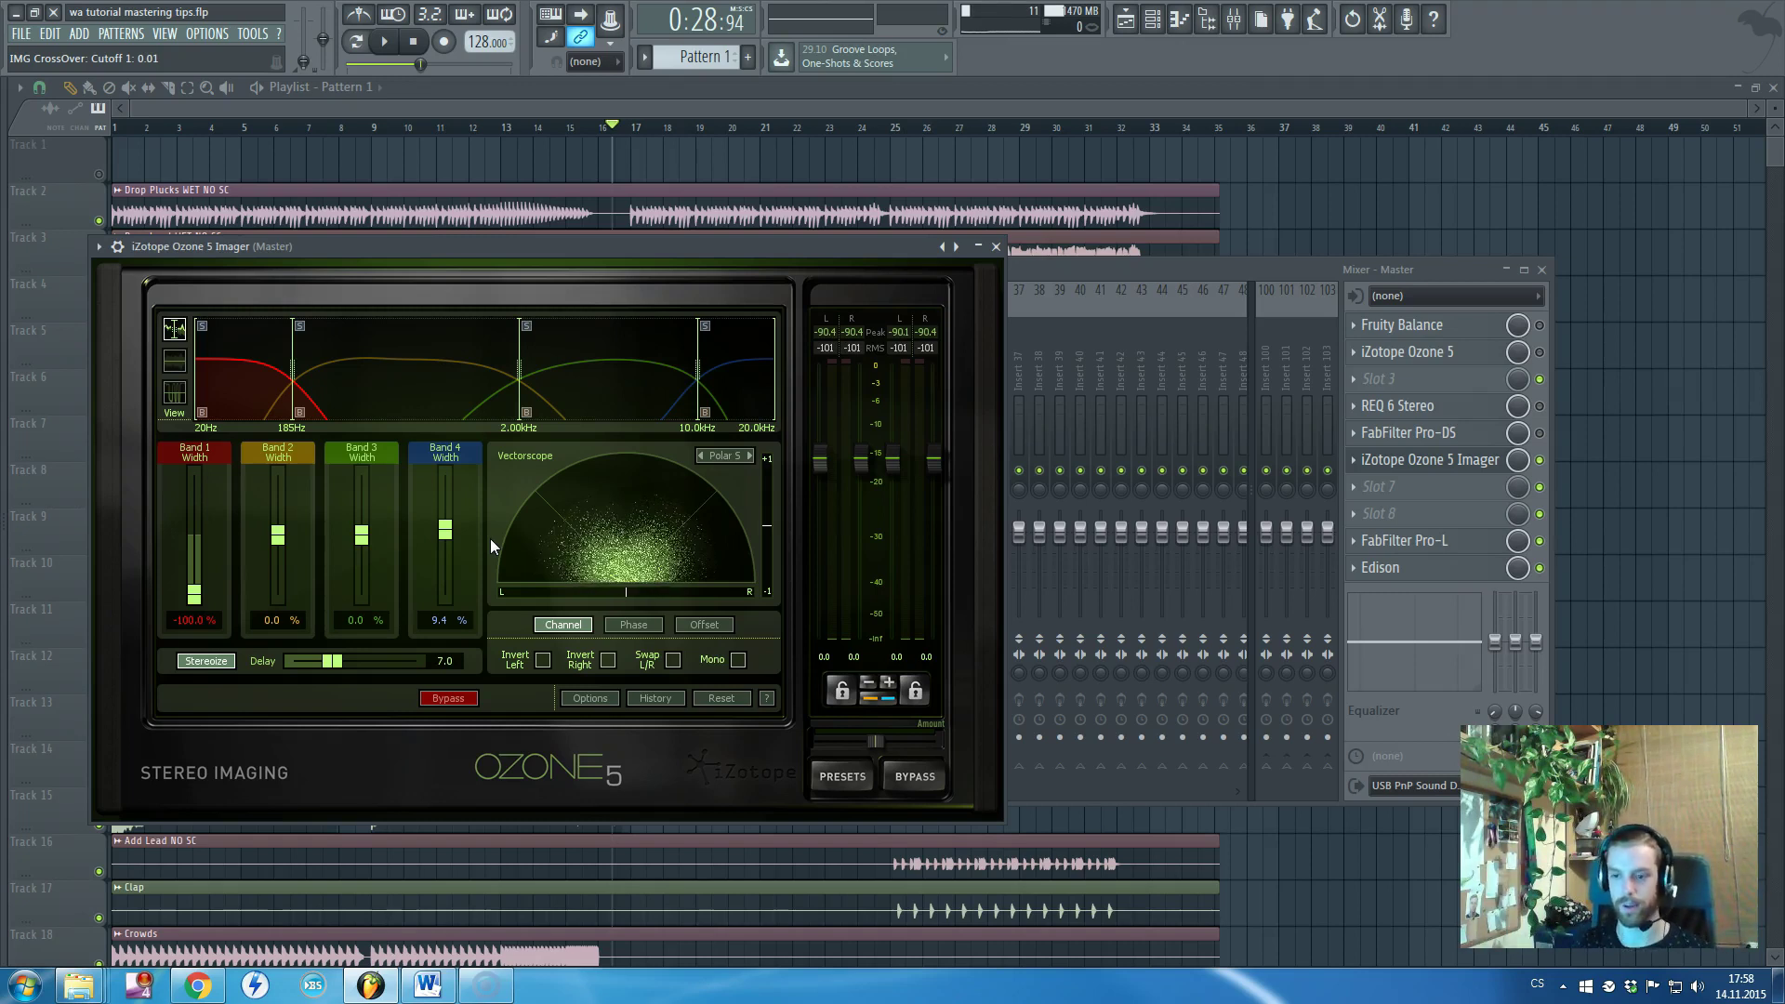
Widen Band 4 to 23.4% and Band 3 to 28.1%, then close the Imager
left_click_drag(493, 532, 518, 528)
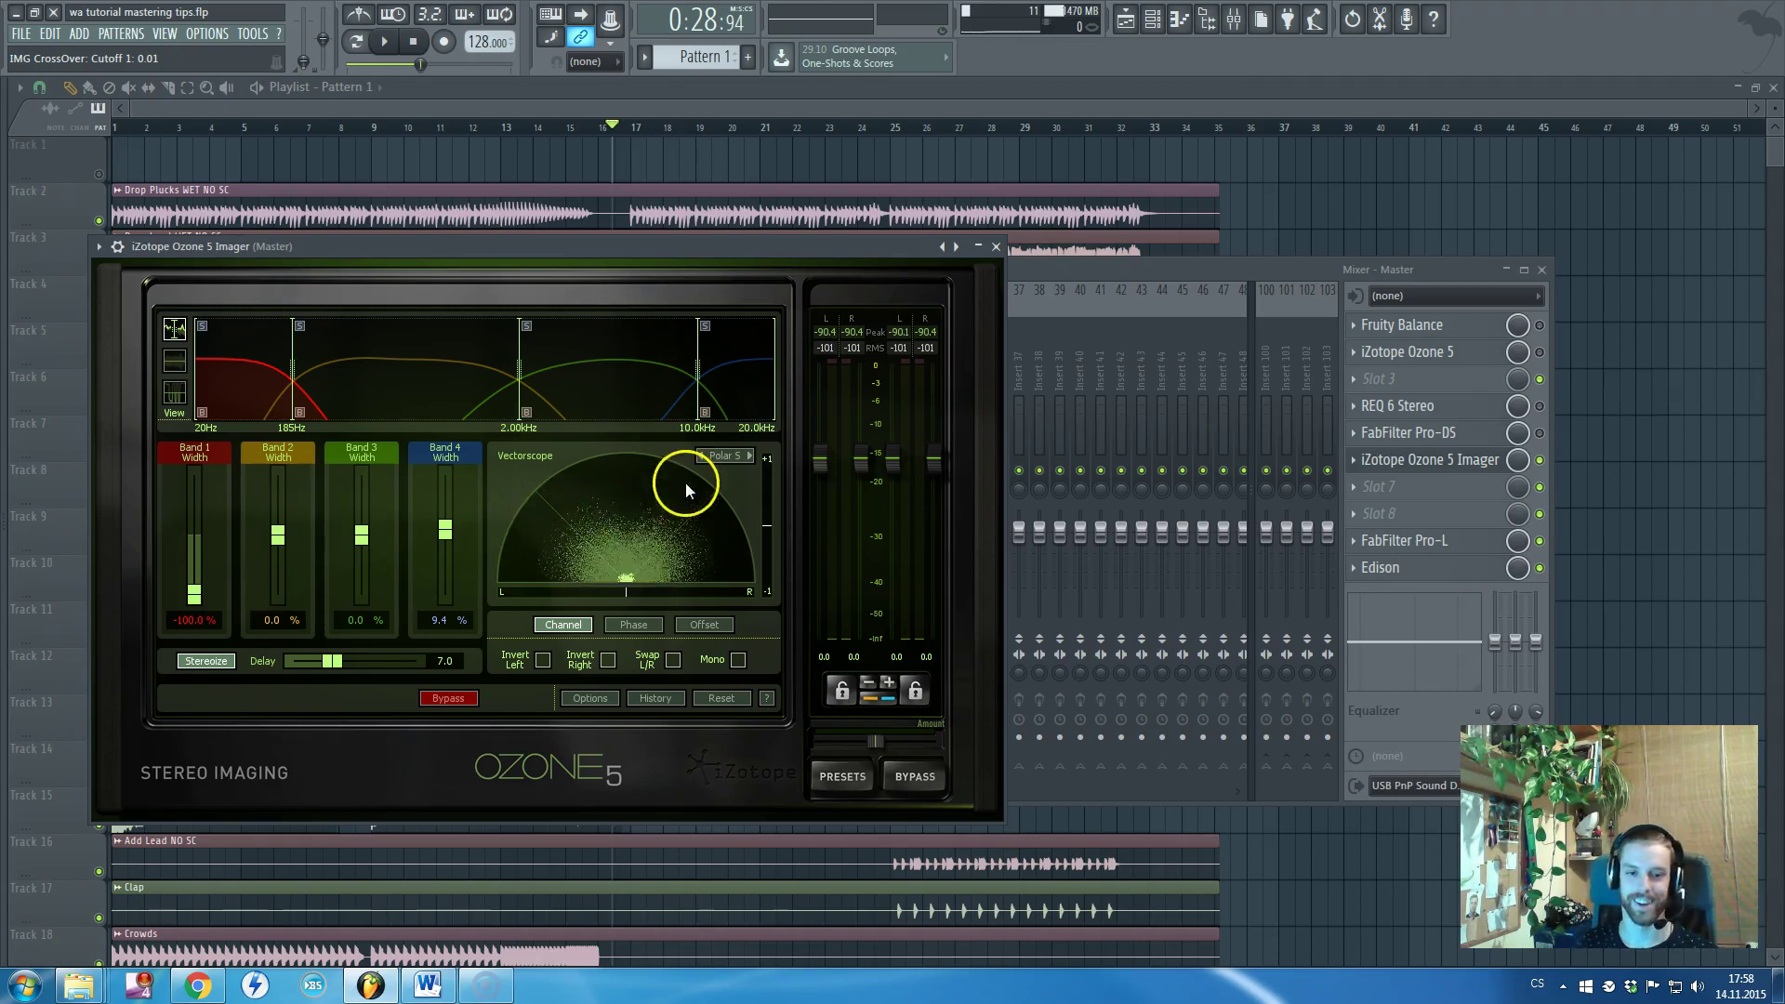
left_click_drag(445, 528, 444, 519)
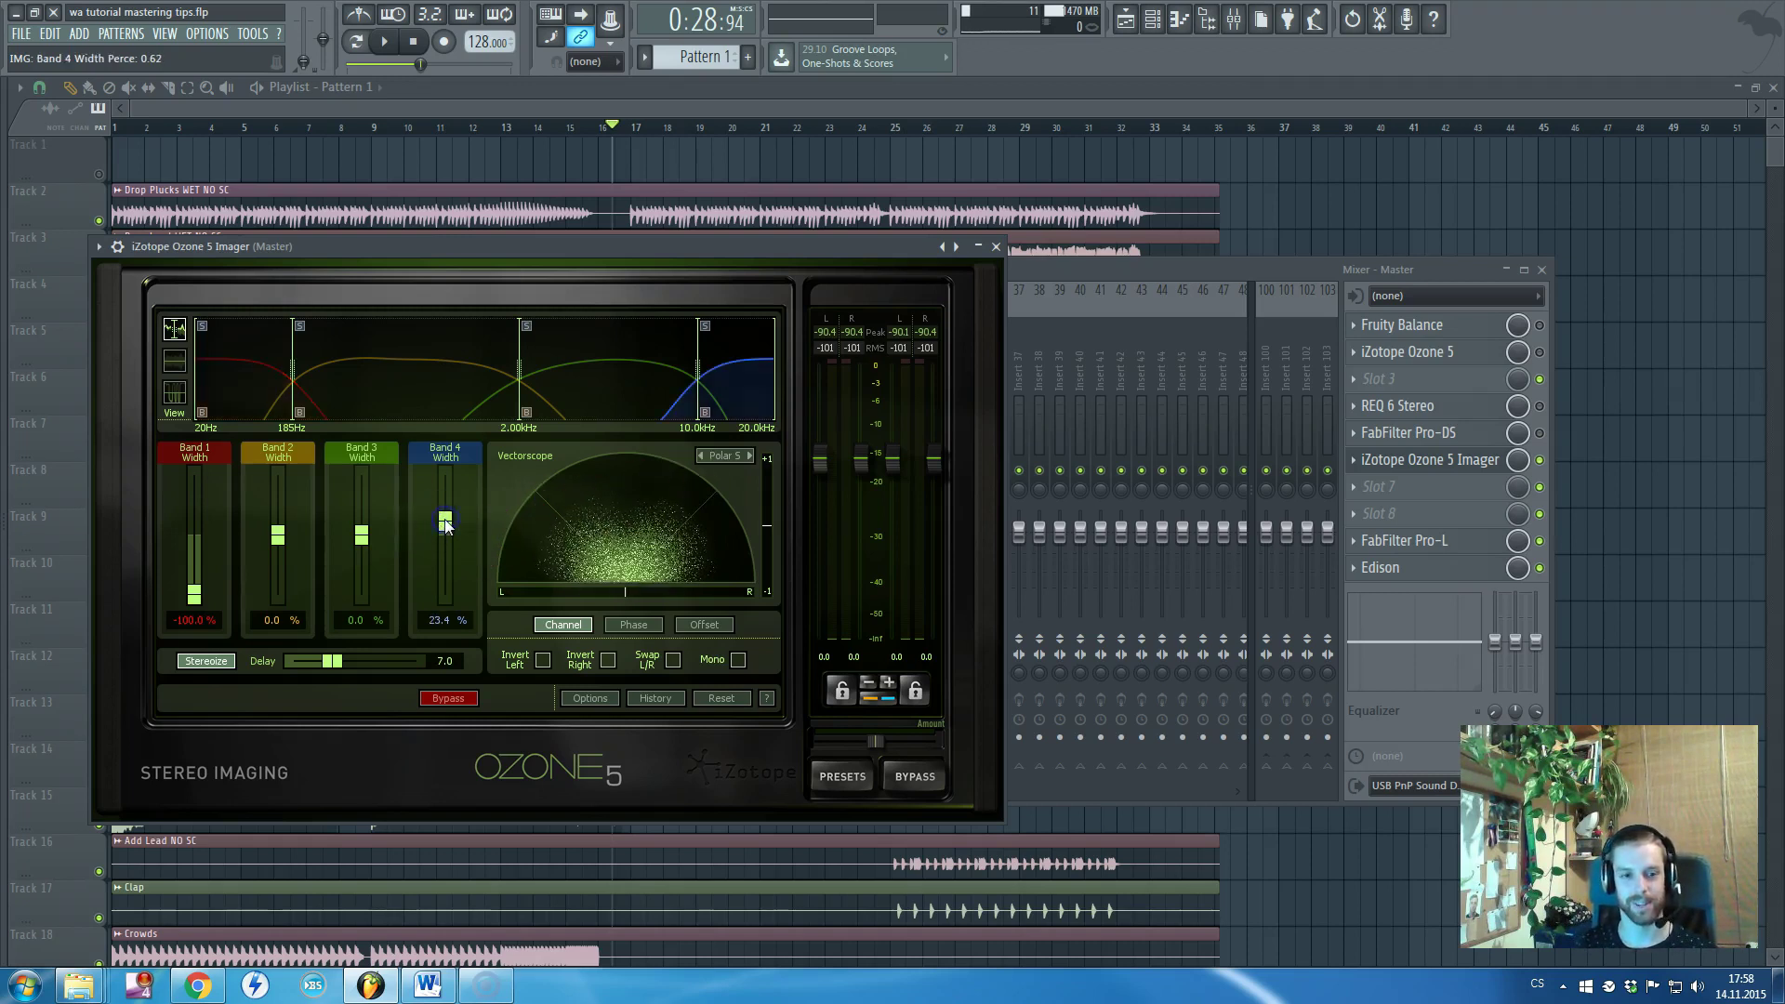
left_click(444, 519)
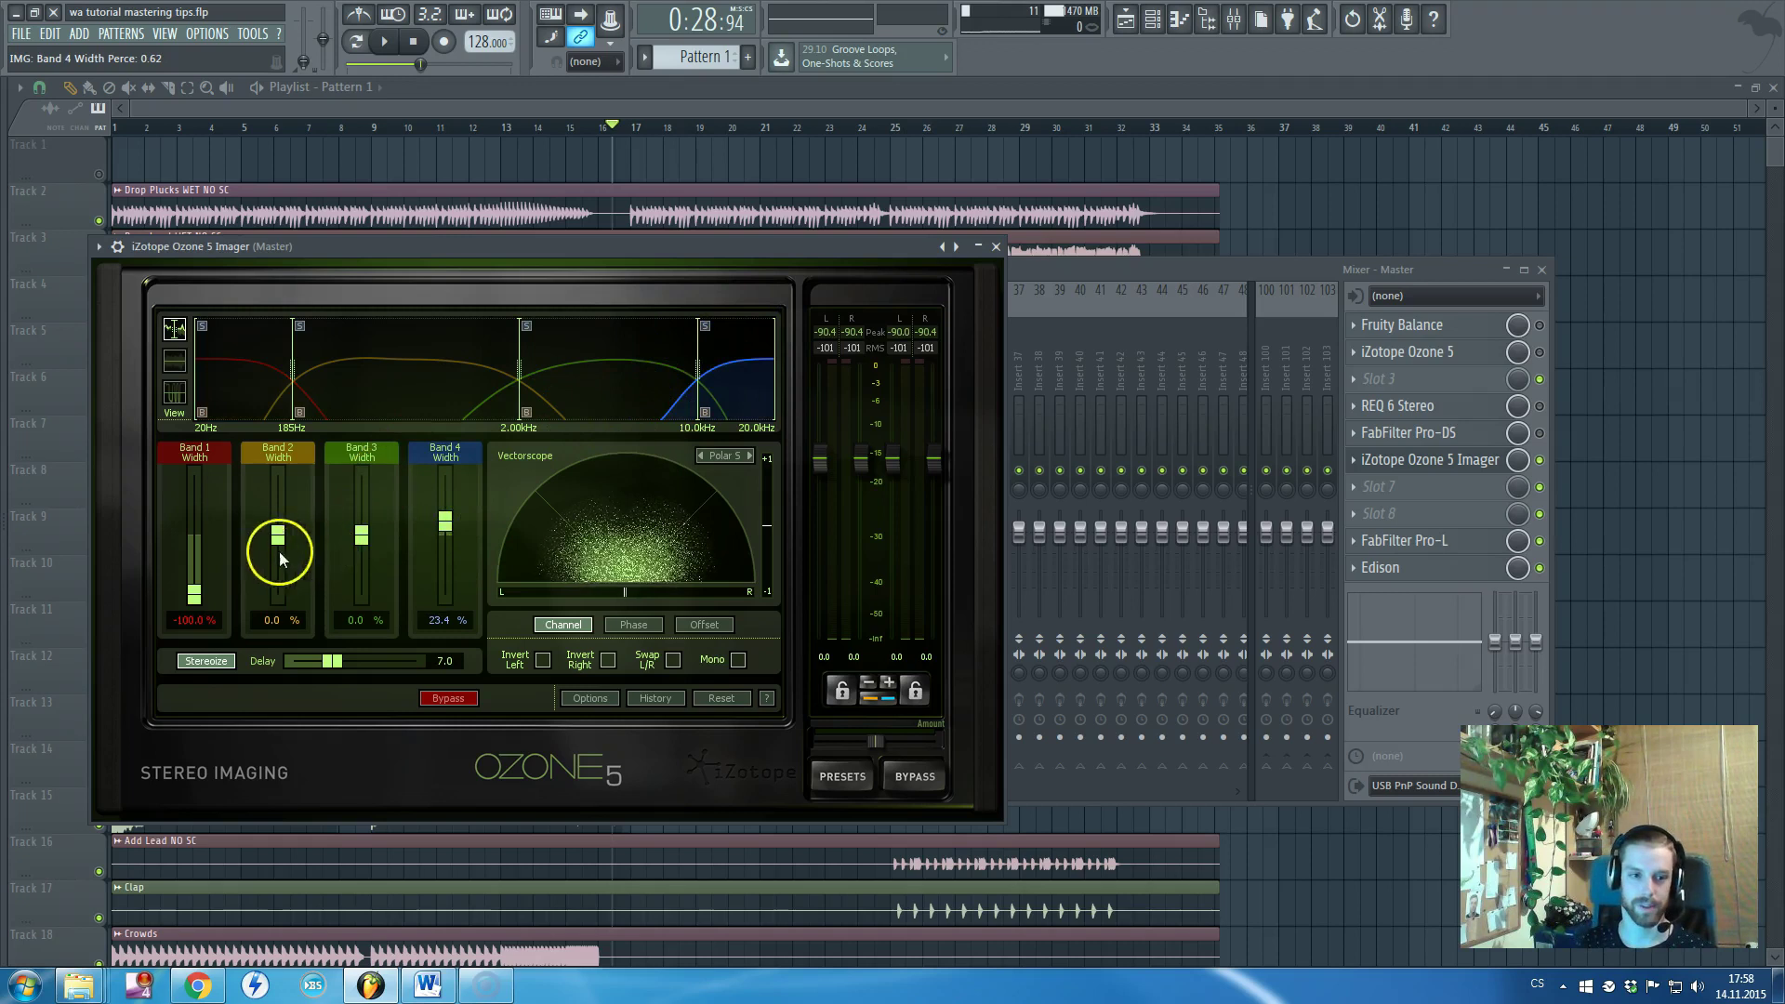
left_click_drag(513, 372, 606, 376)
mouse_move(362, 534)
left_mouse_down()
mouse_move(369, 502)
mouse_move(358, 528)
mouse_move(391, 518)
left_mouse_up()
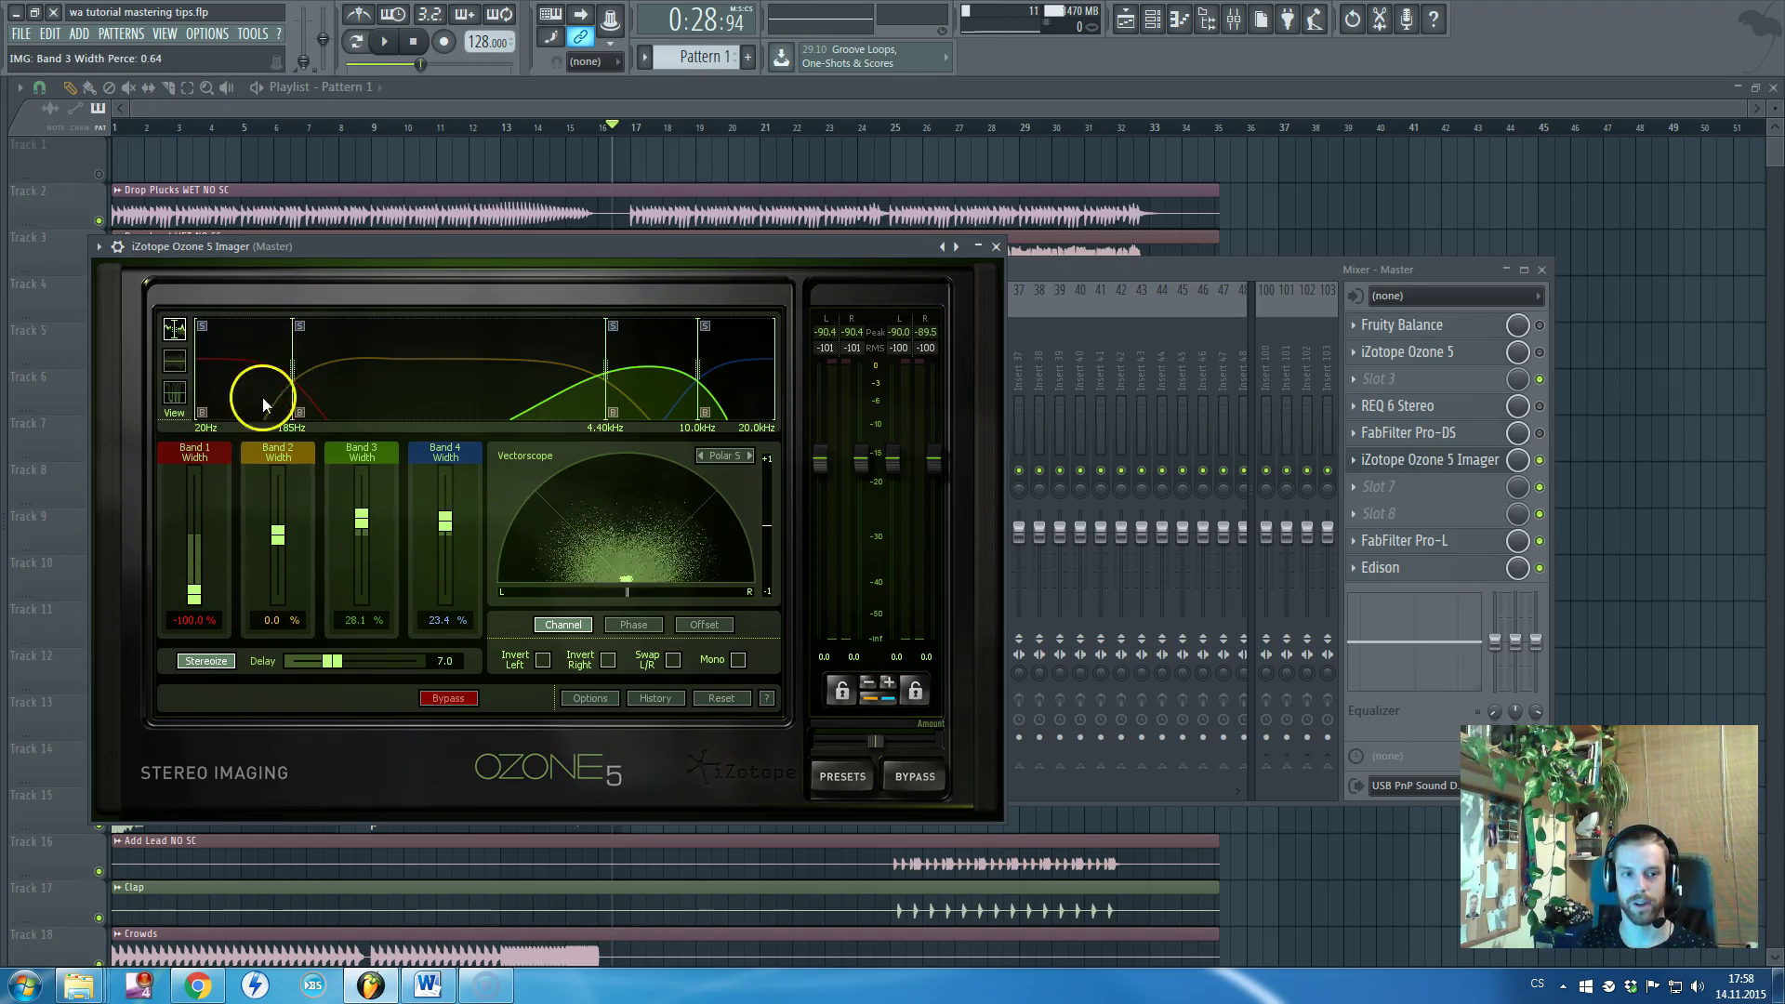
left_click(995, 246)
A/B the Ozone 5 Imager during playback, then enable FabFilter Pro-DS and show its window
key("space")
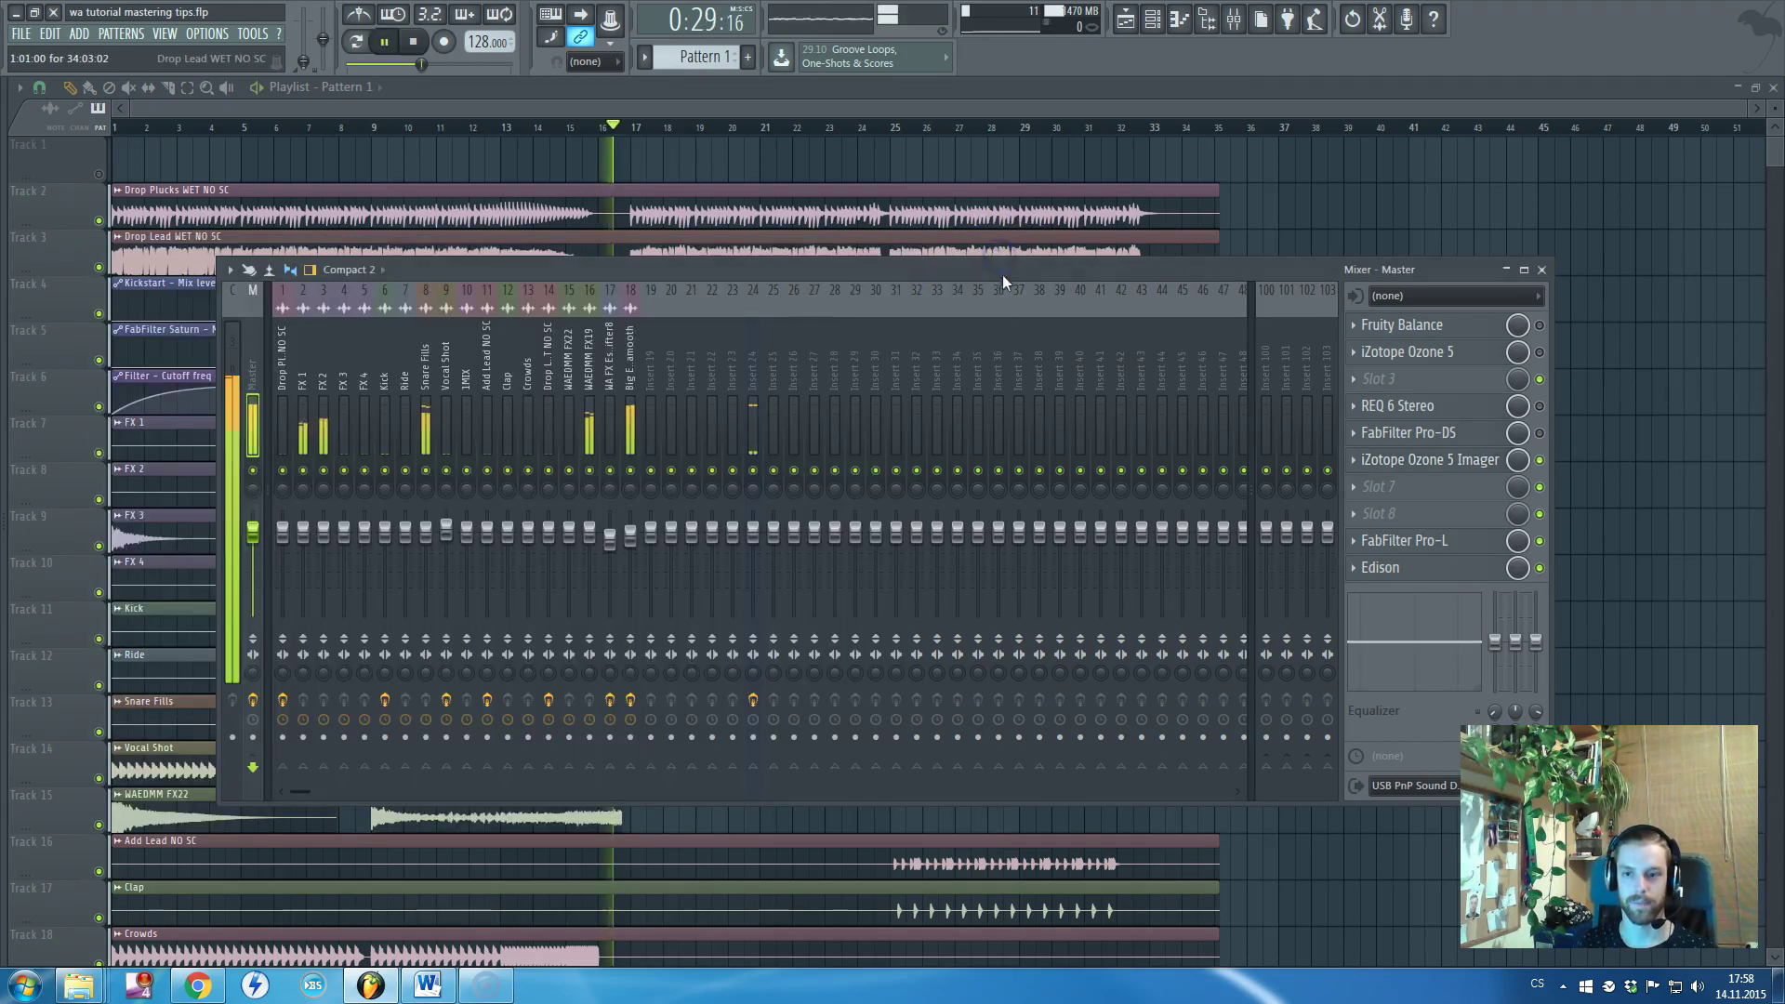
left_click(1539, 460)
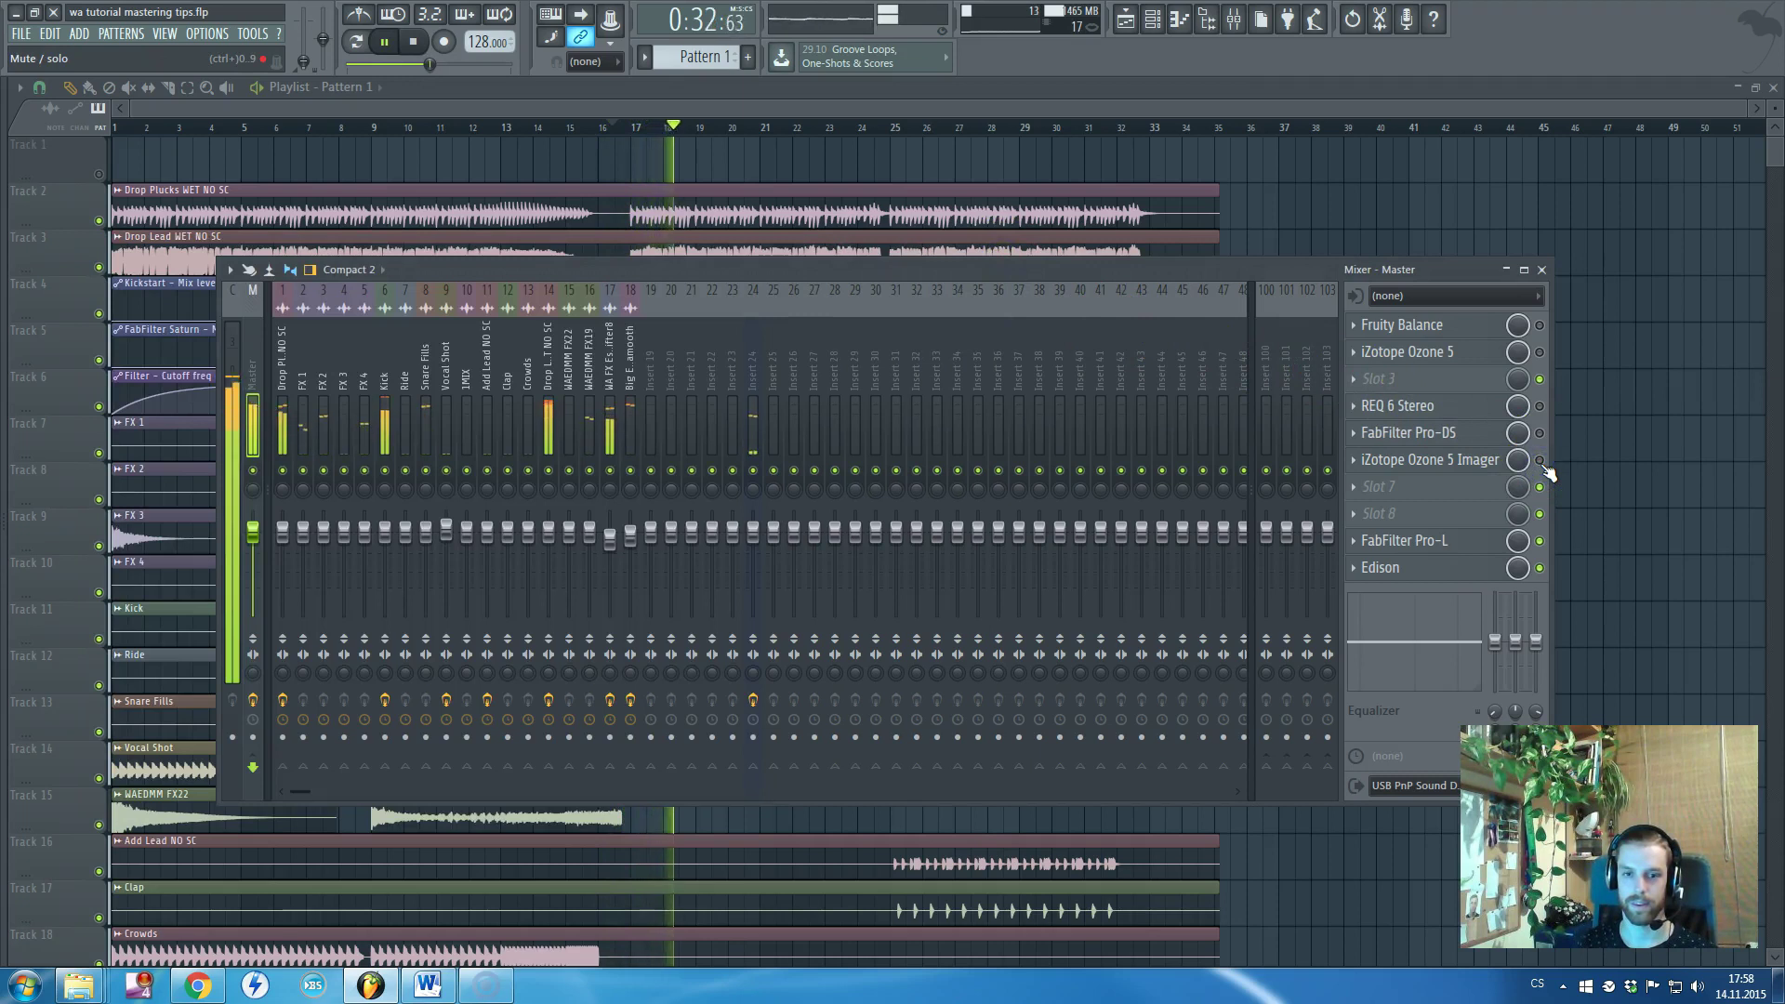
left_click(1540, 460)
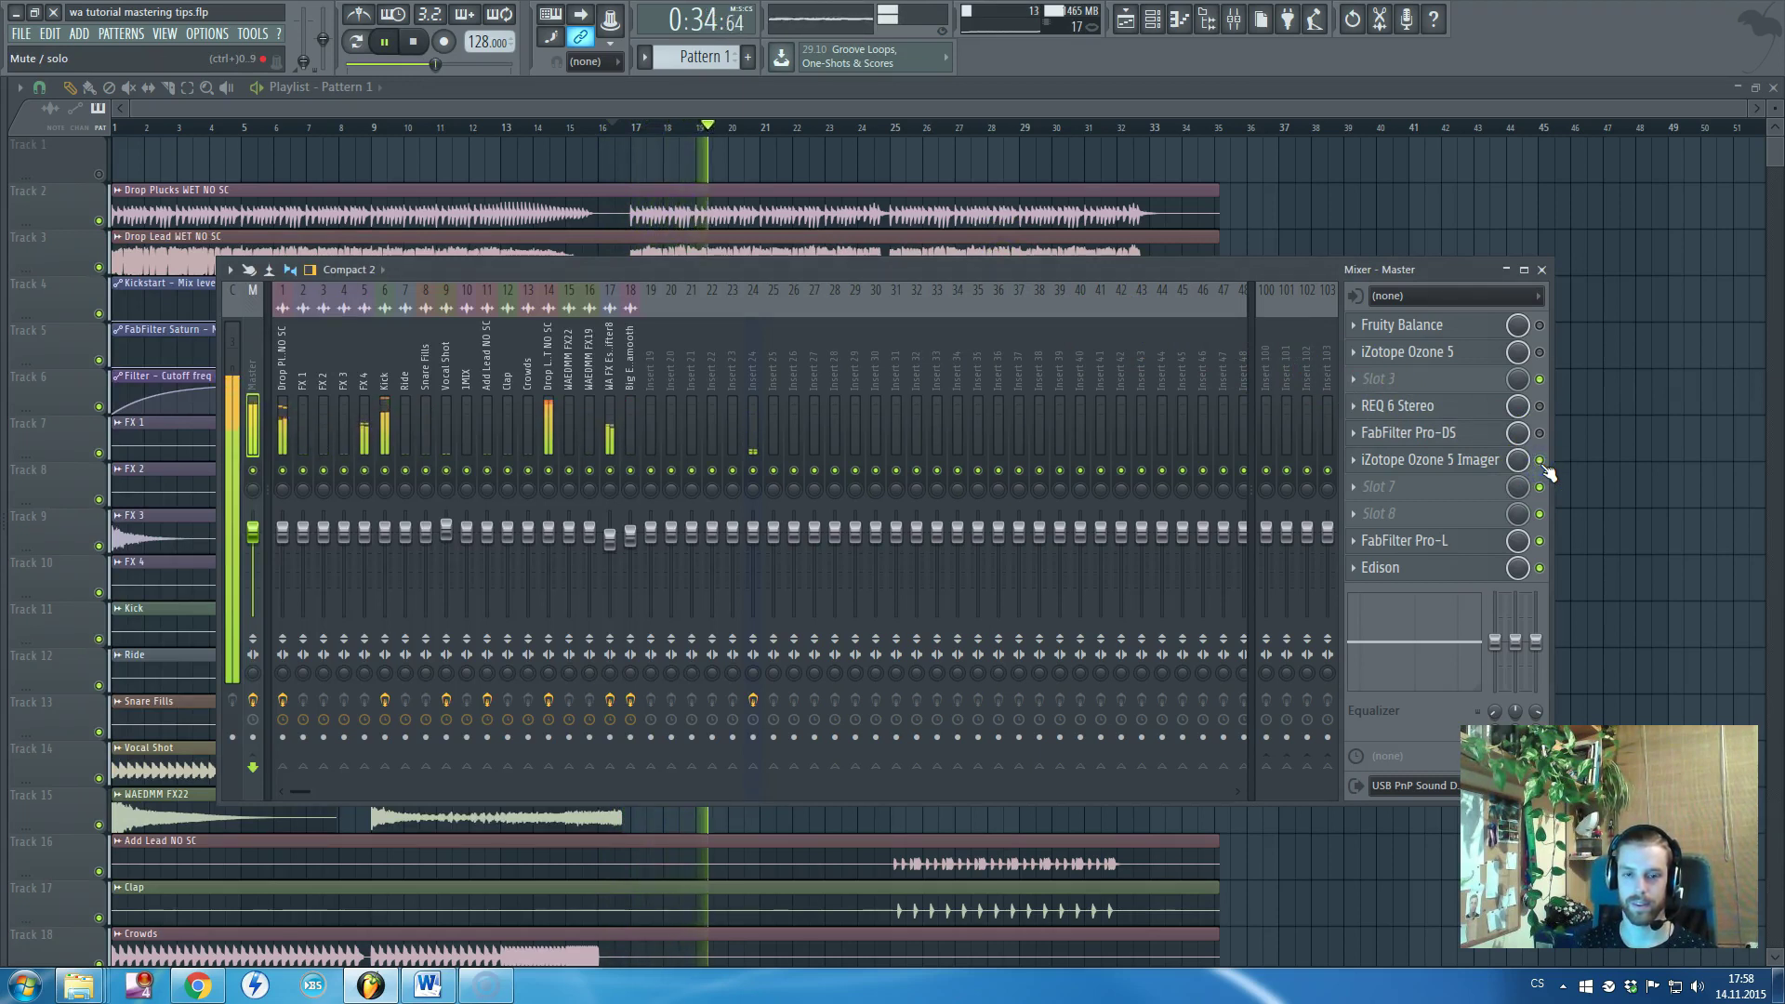
key("space")
left_click(1539, 460)
left_click(1540, 433)
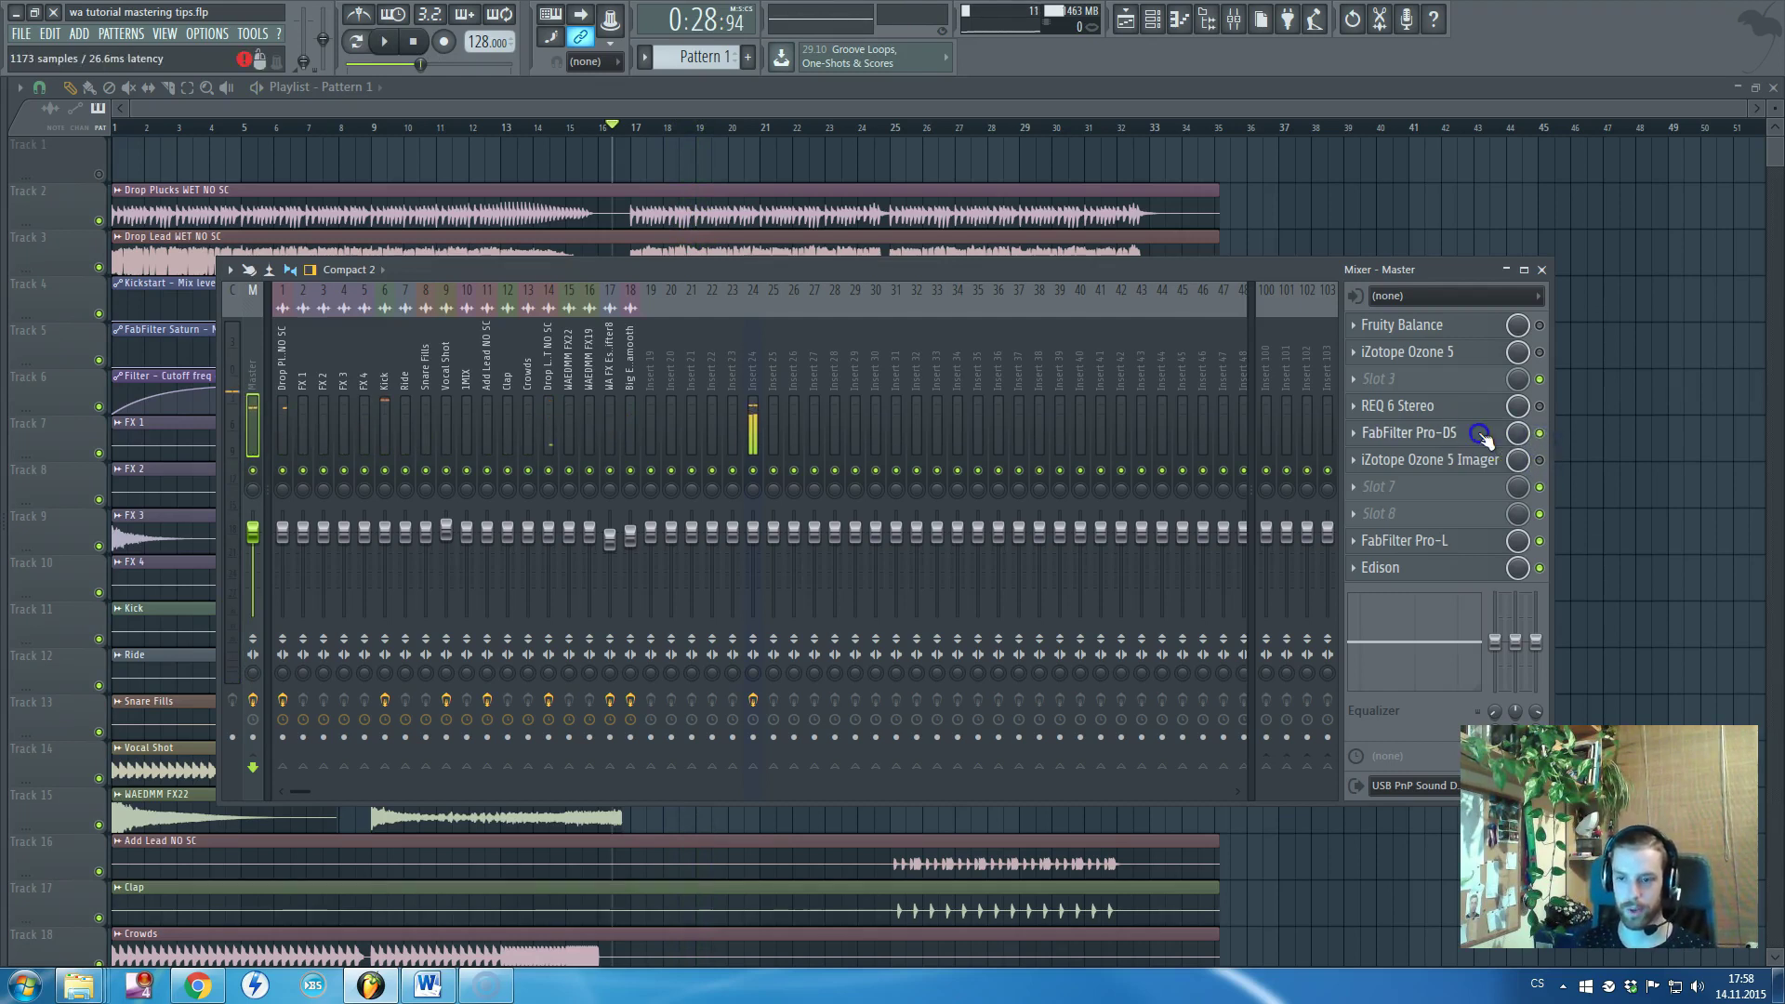
left_click(1480, 434)
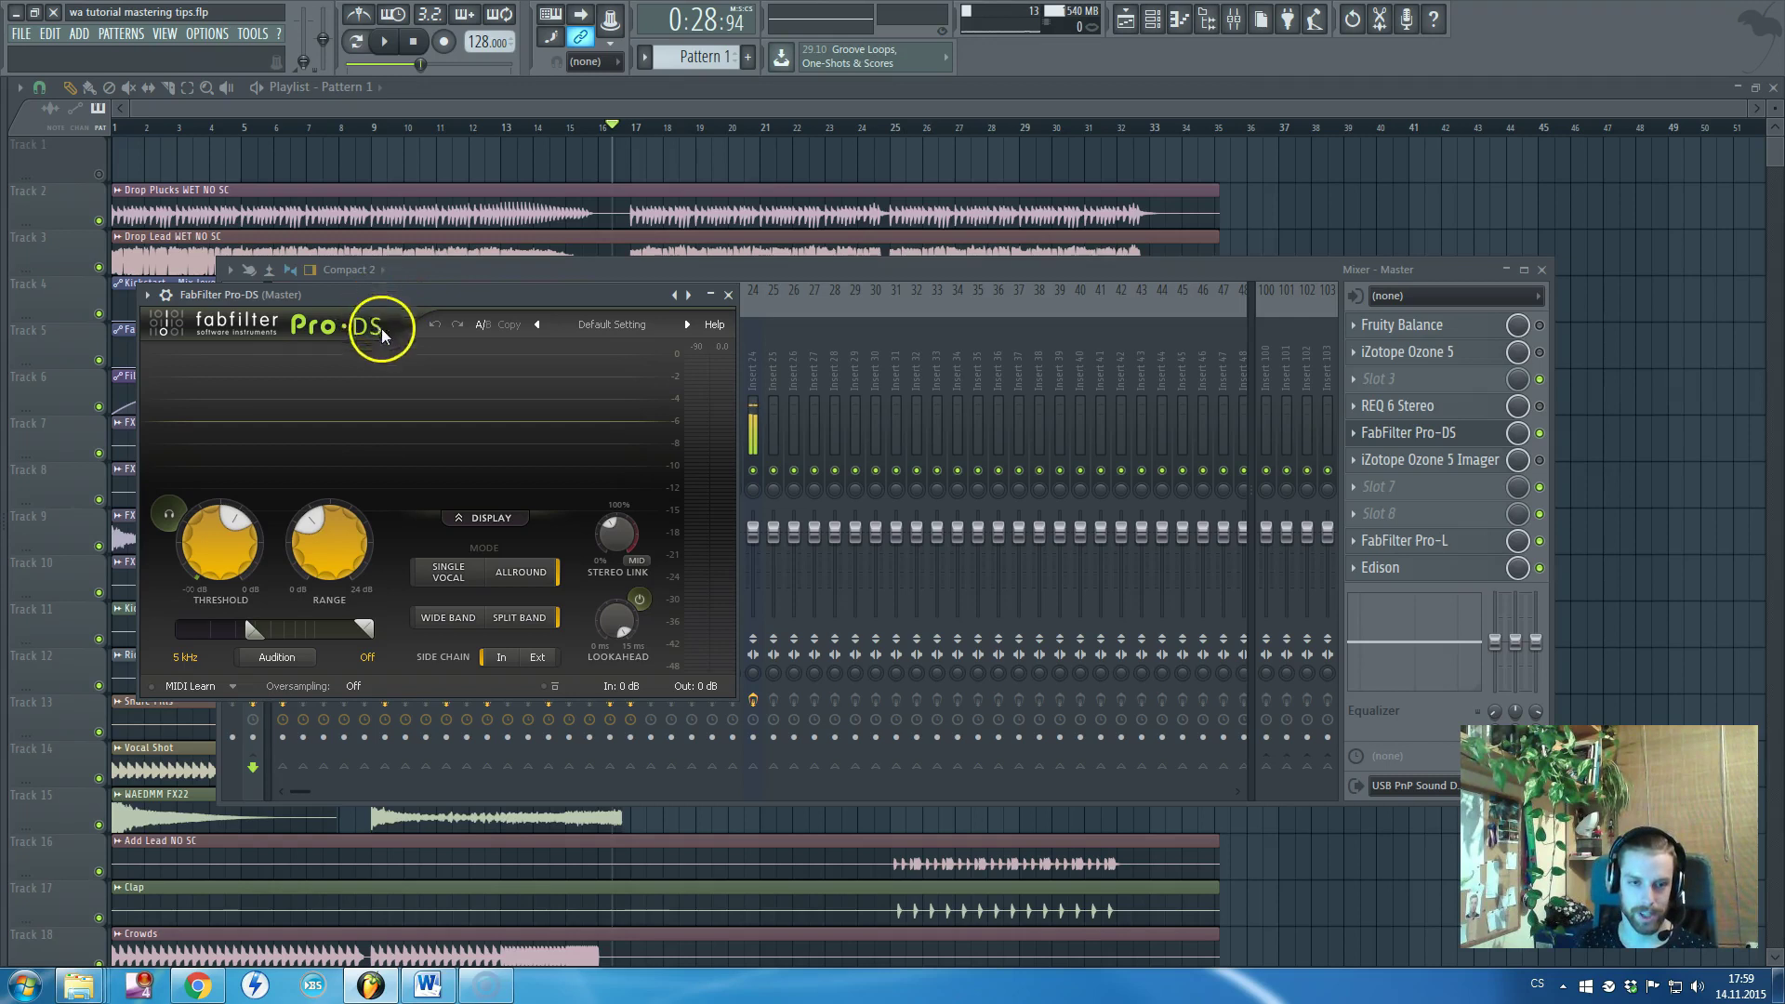
Load the High End Transient Limiting preset in Pro-DS
left_click(585, 328)
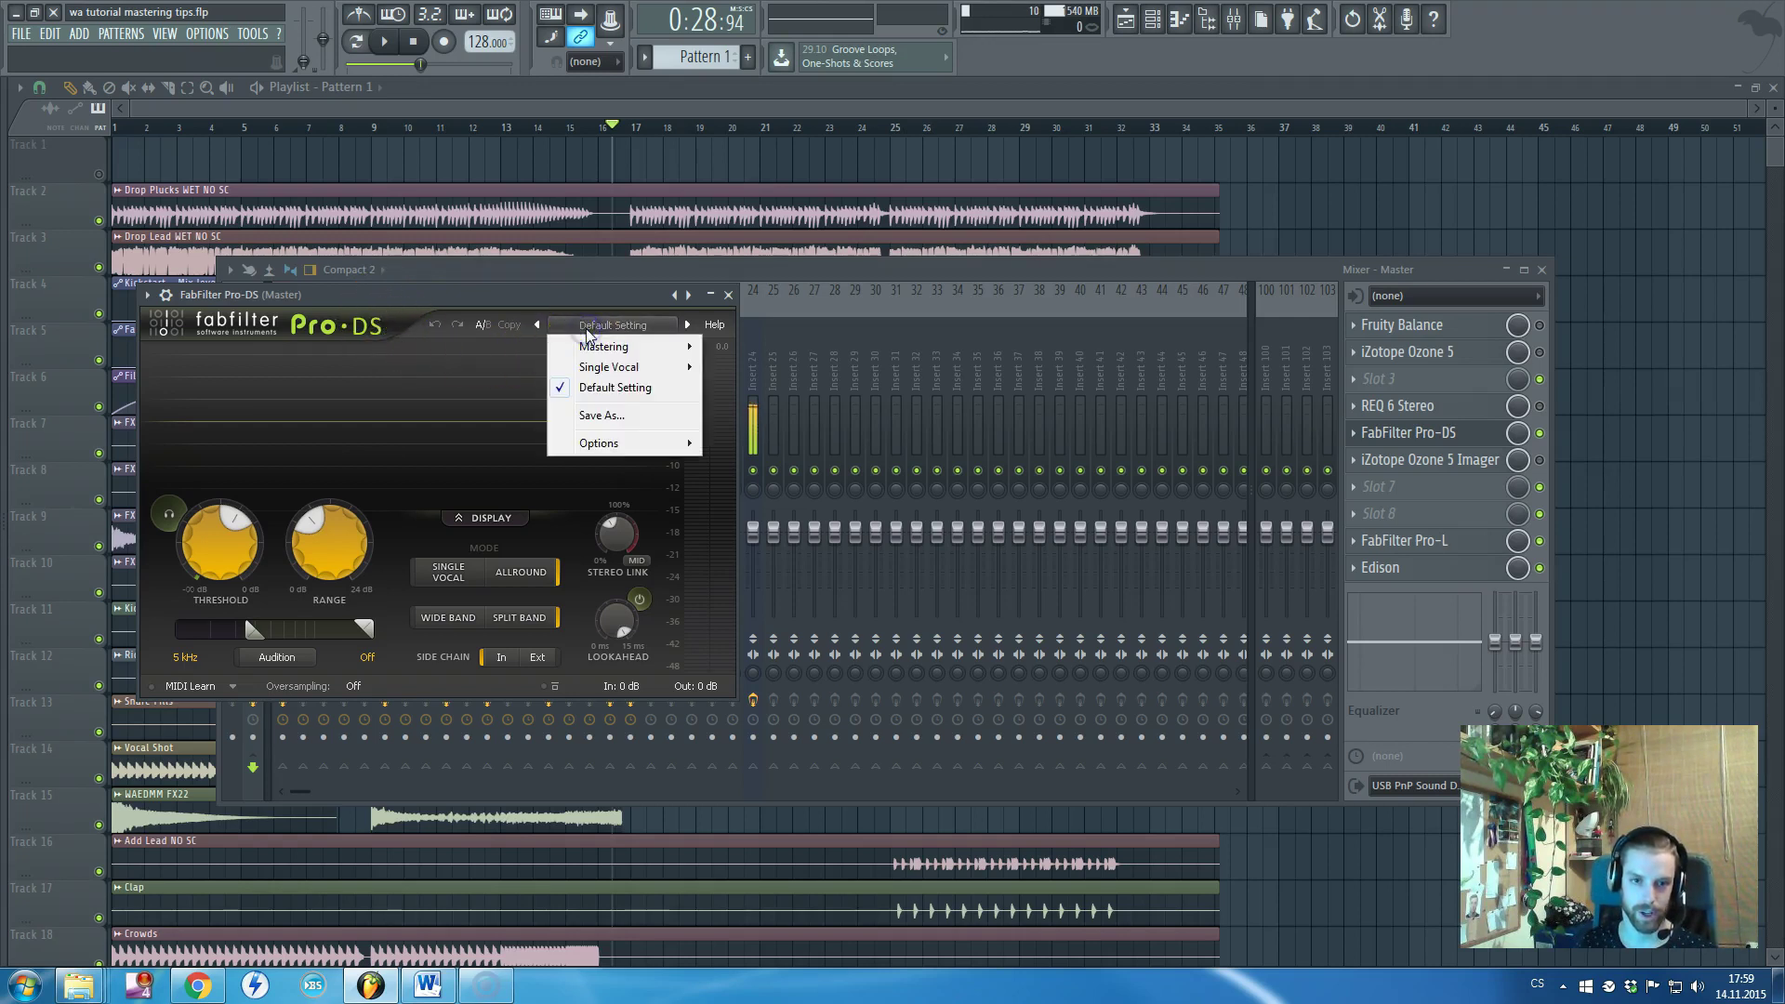
mouse_move(599, 352)
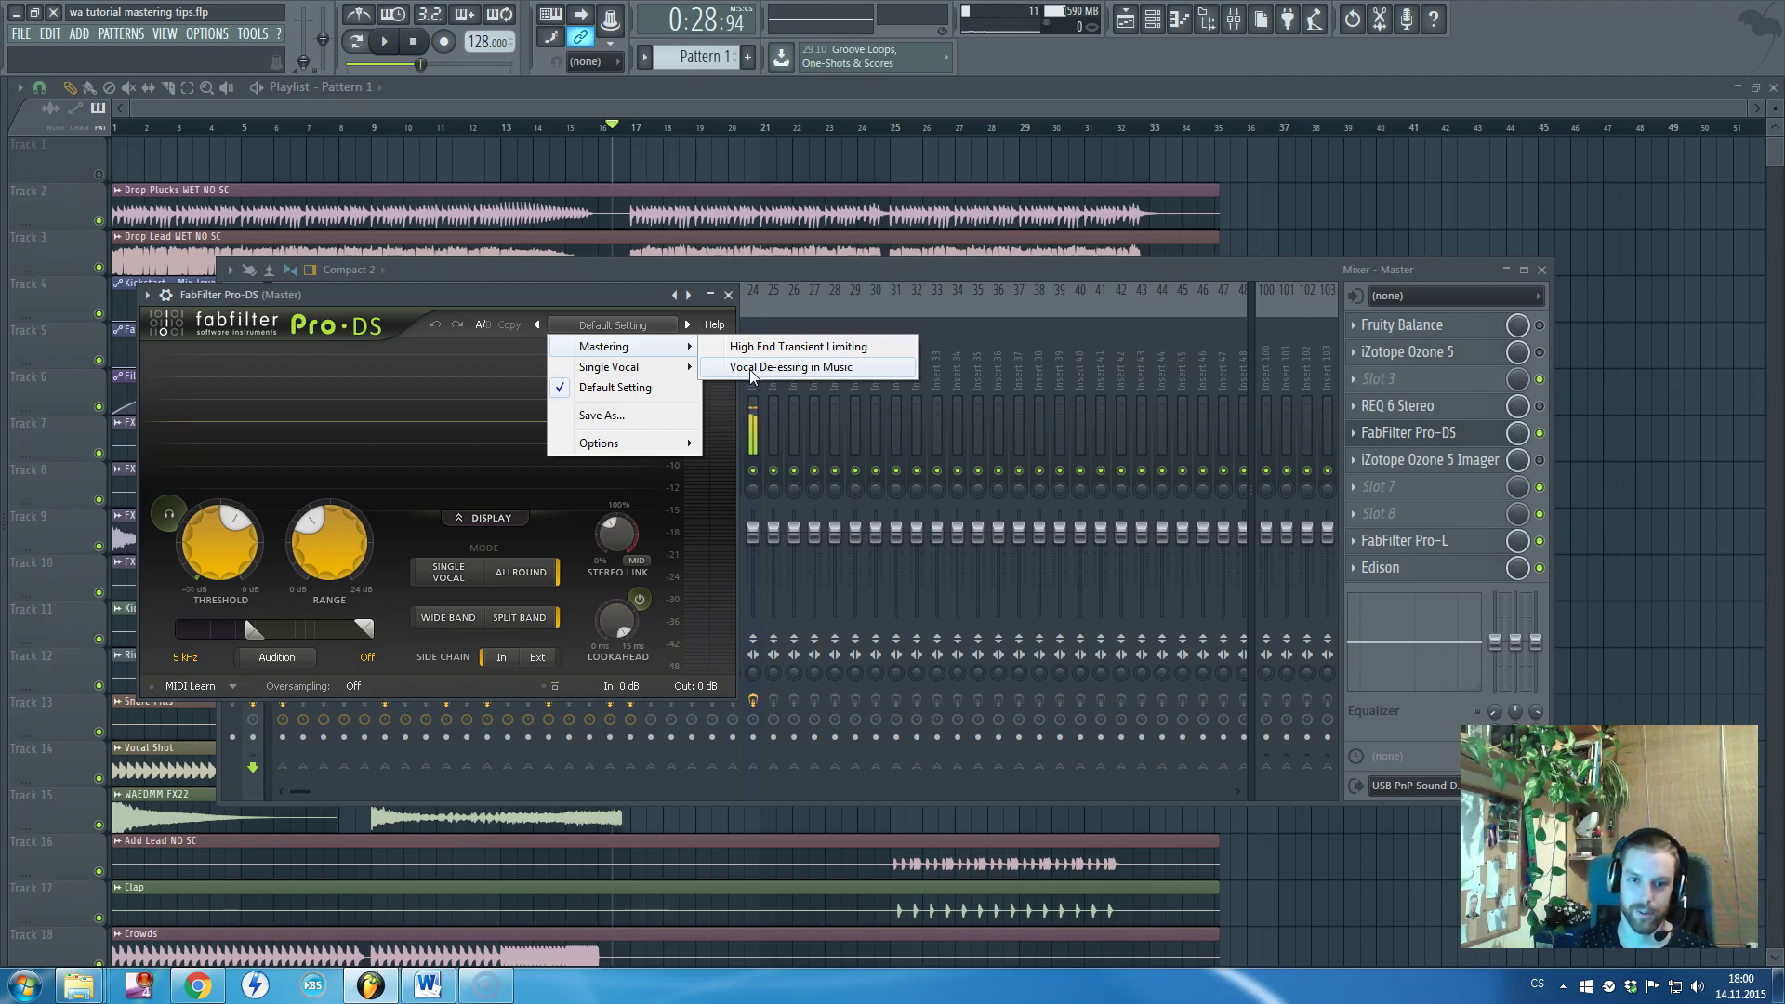
left_click(756, 352)
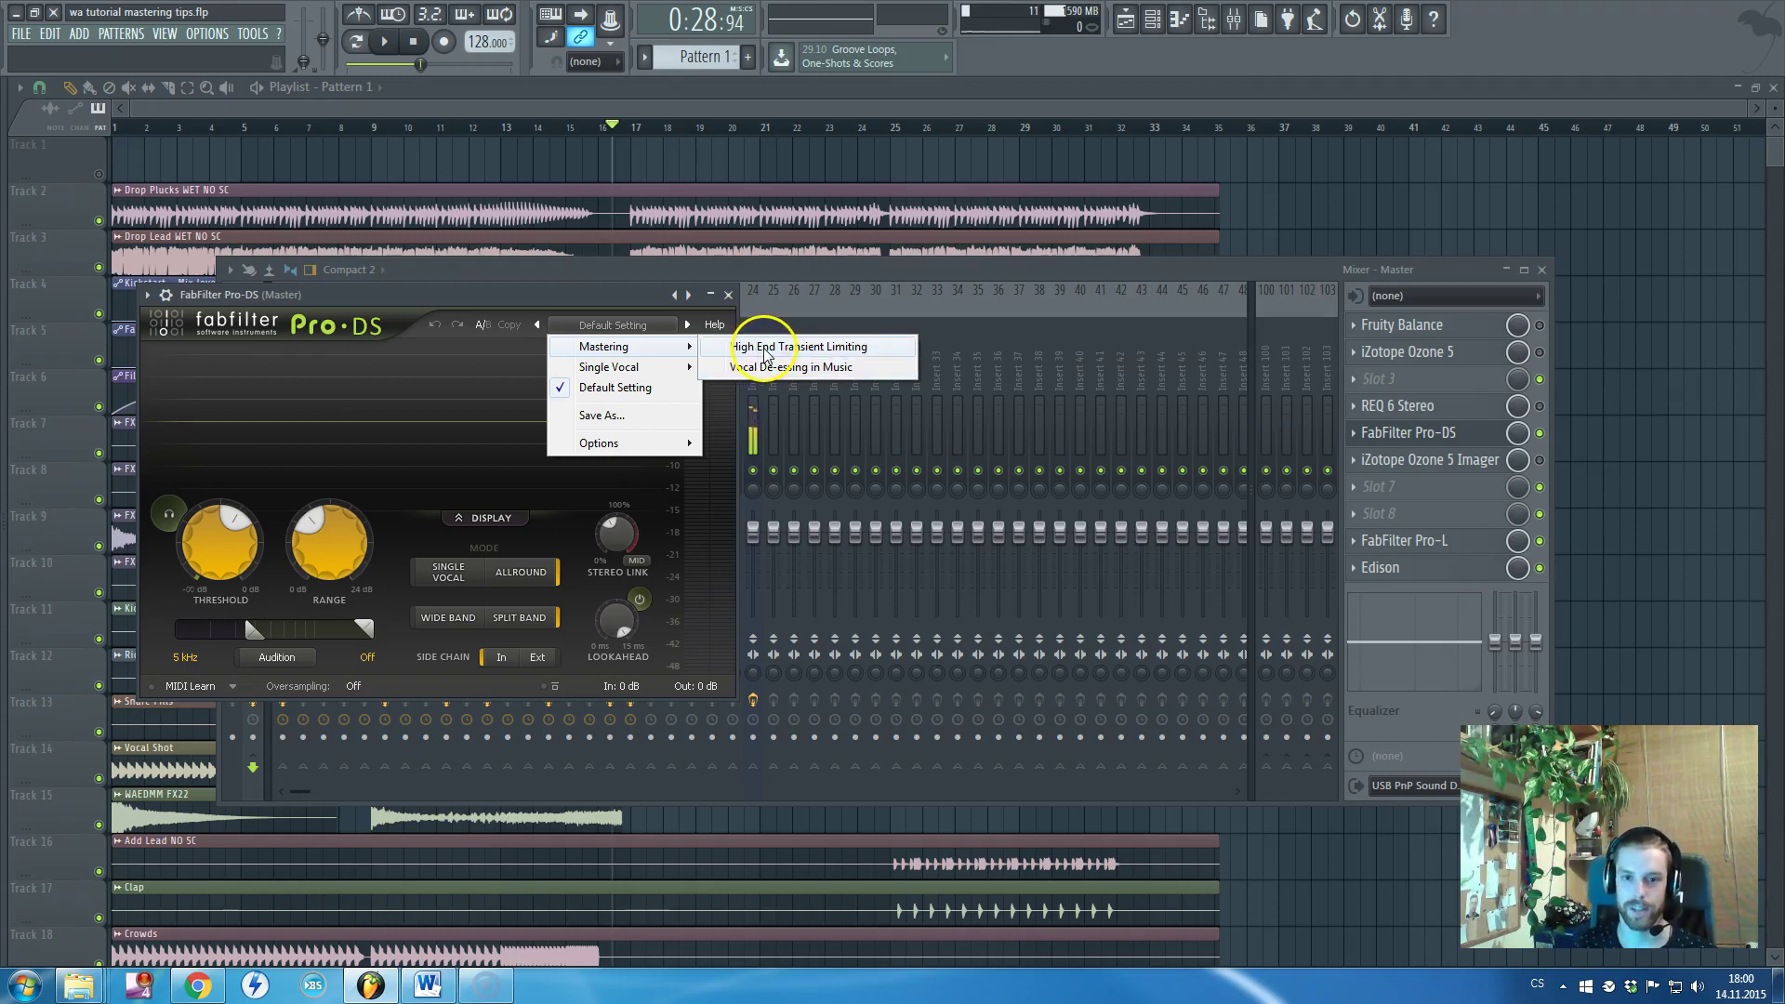
left_click(767, 350)
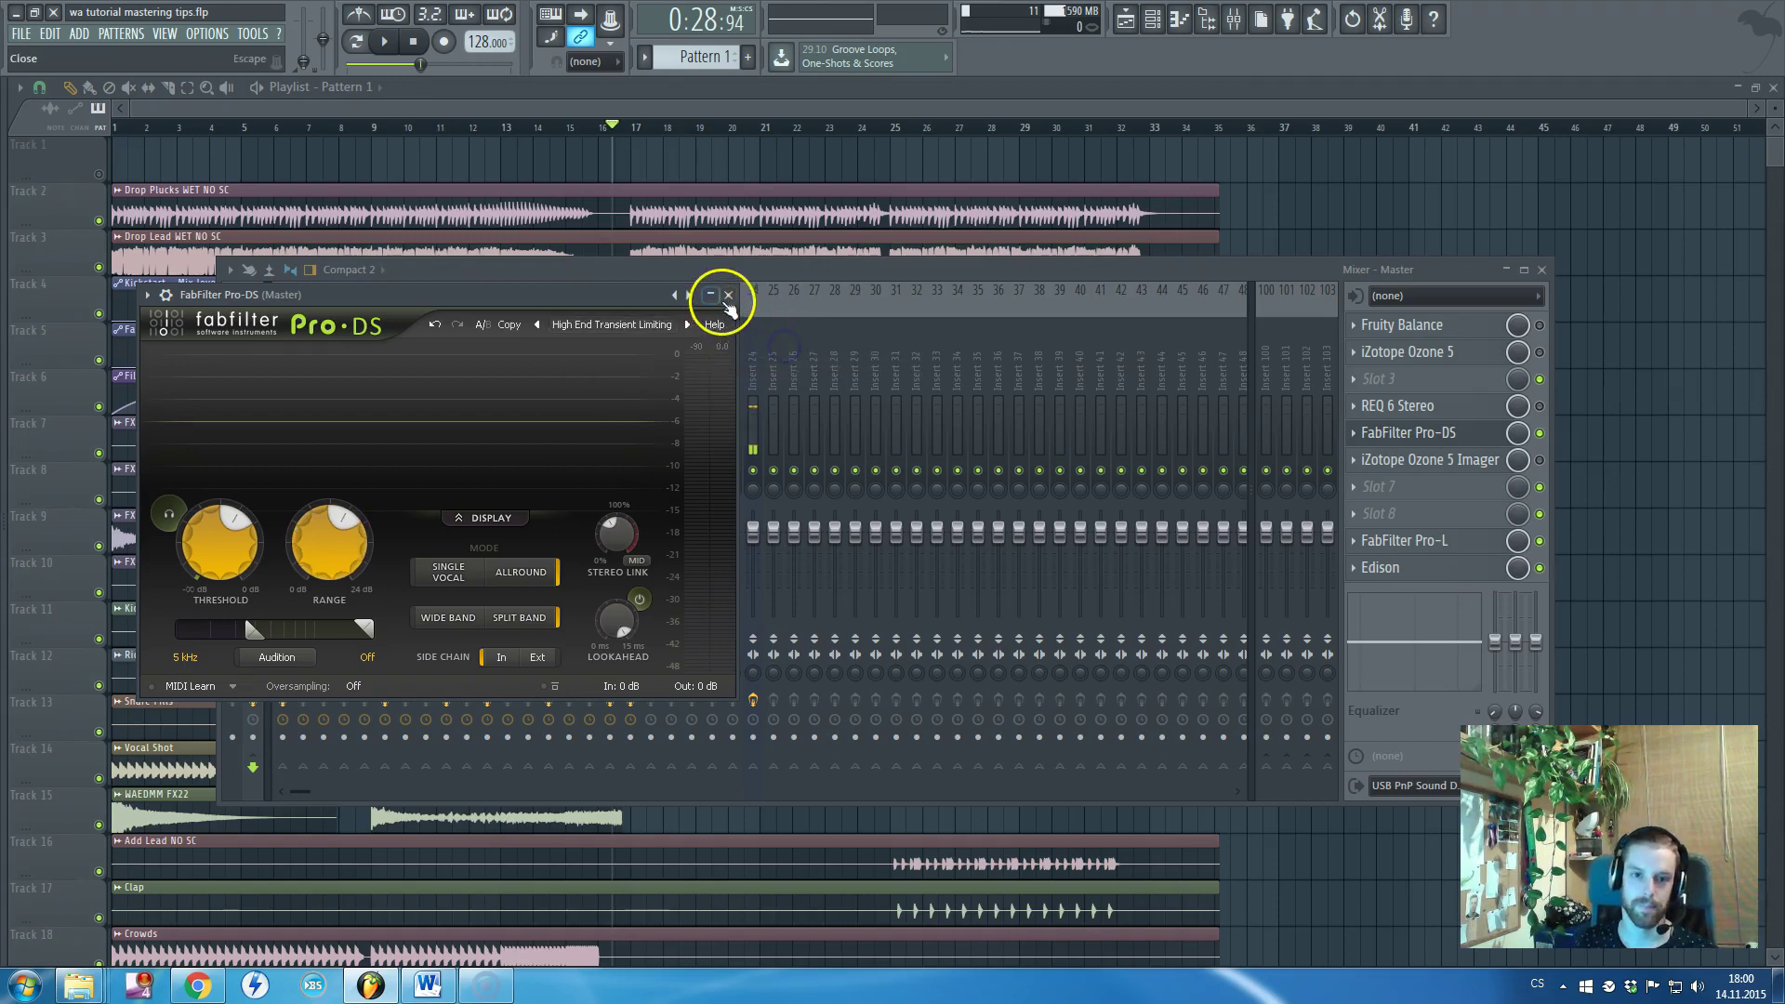
Audition the de-esser in playback, stop at the start point, and bring Pro-DS forward
key("space")
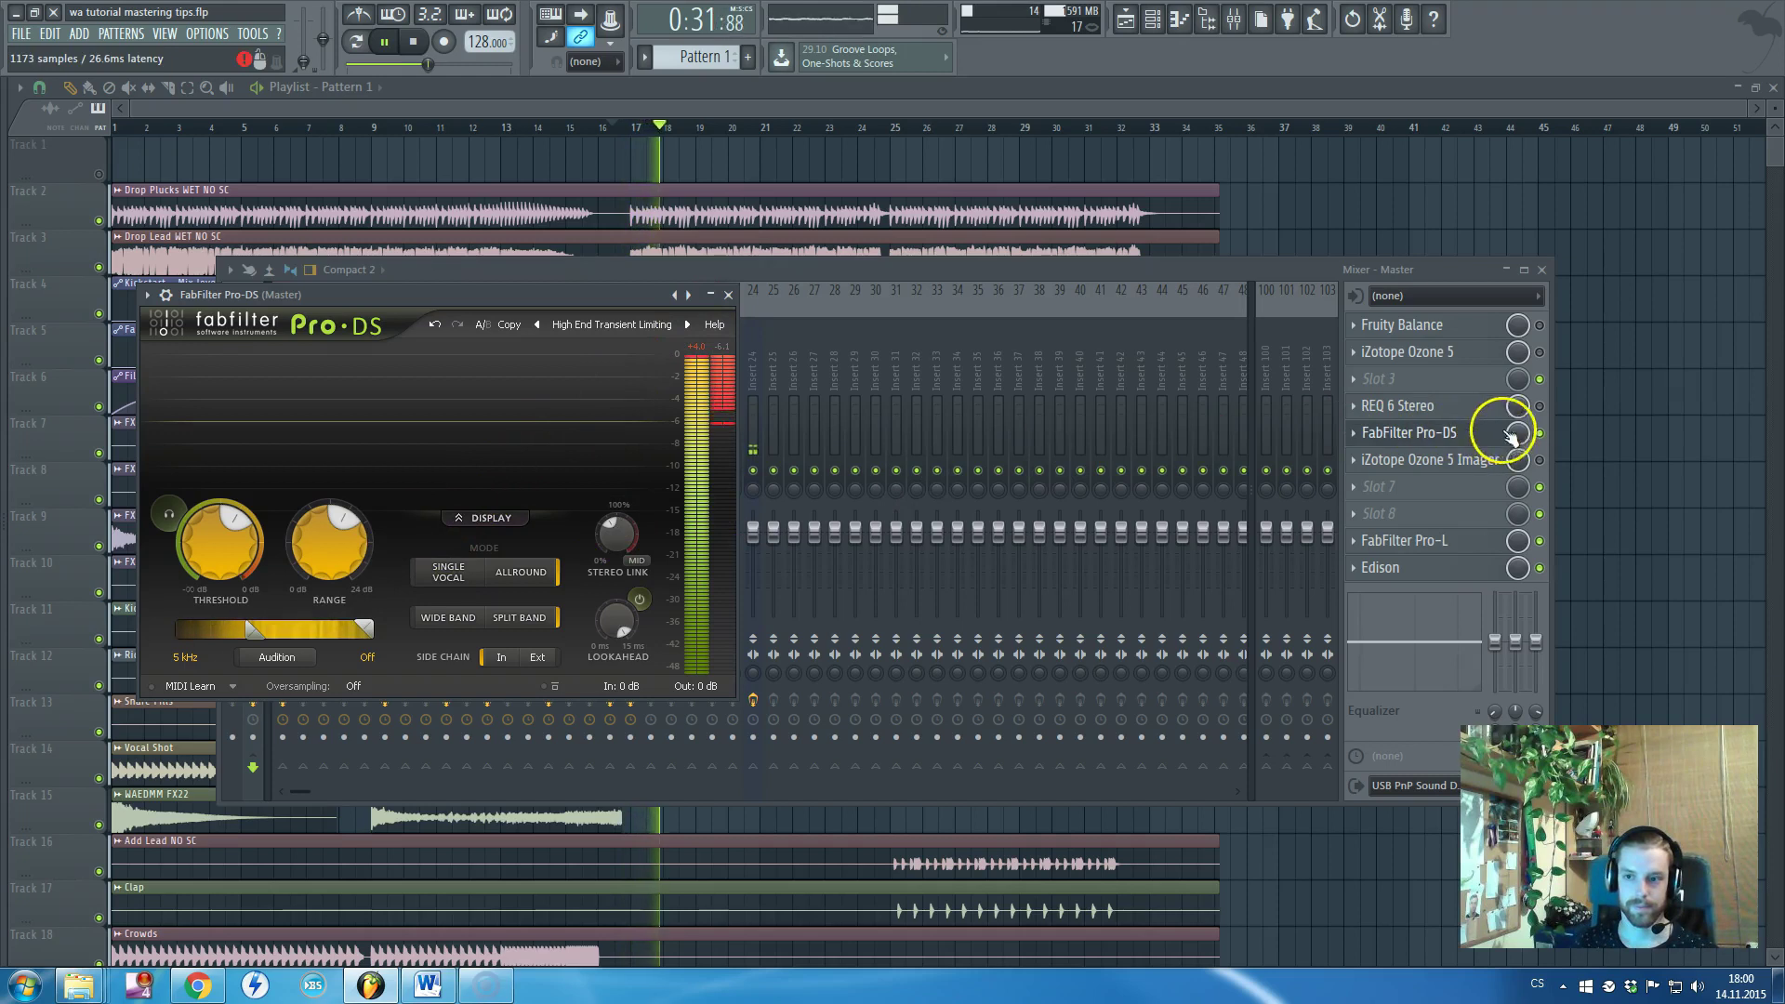
left_click(1540, 434)
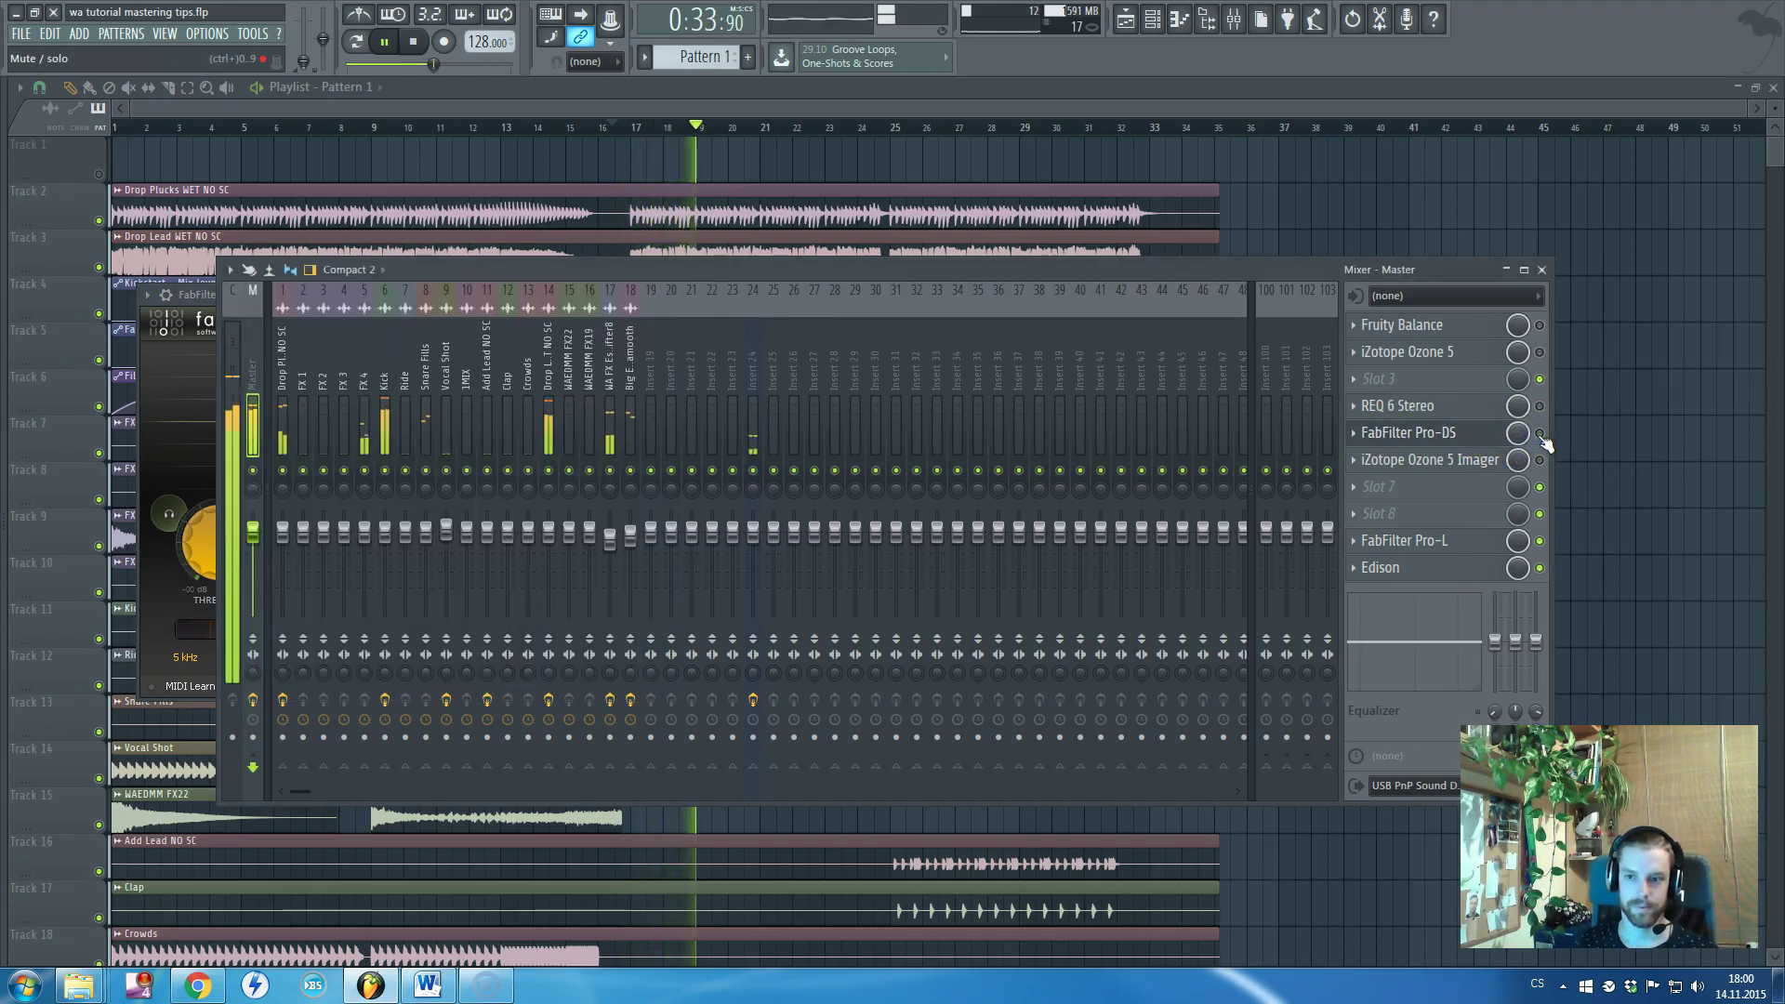
key("space")
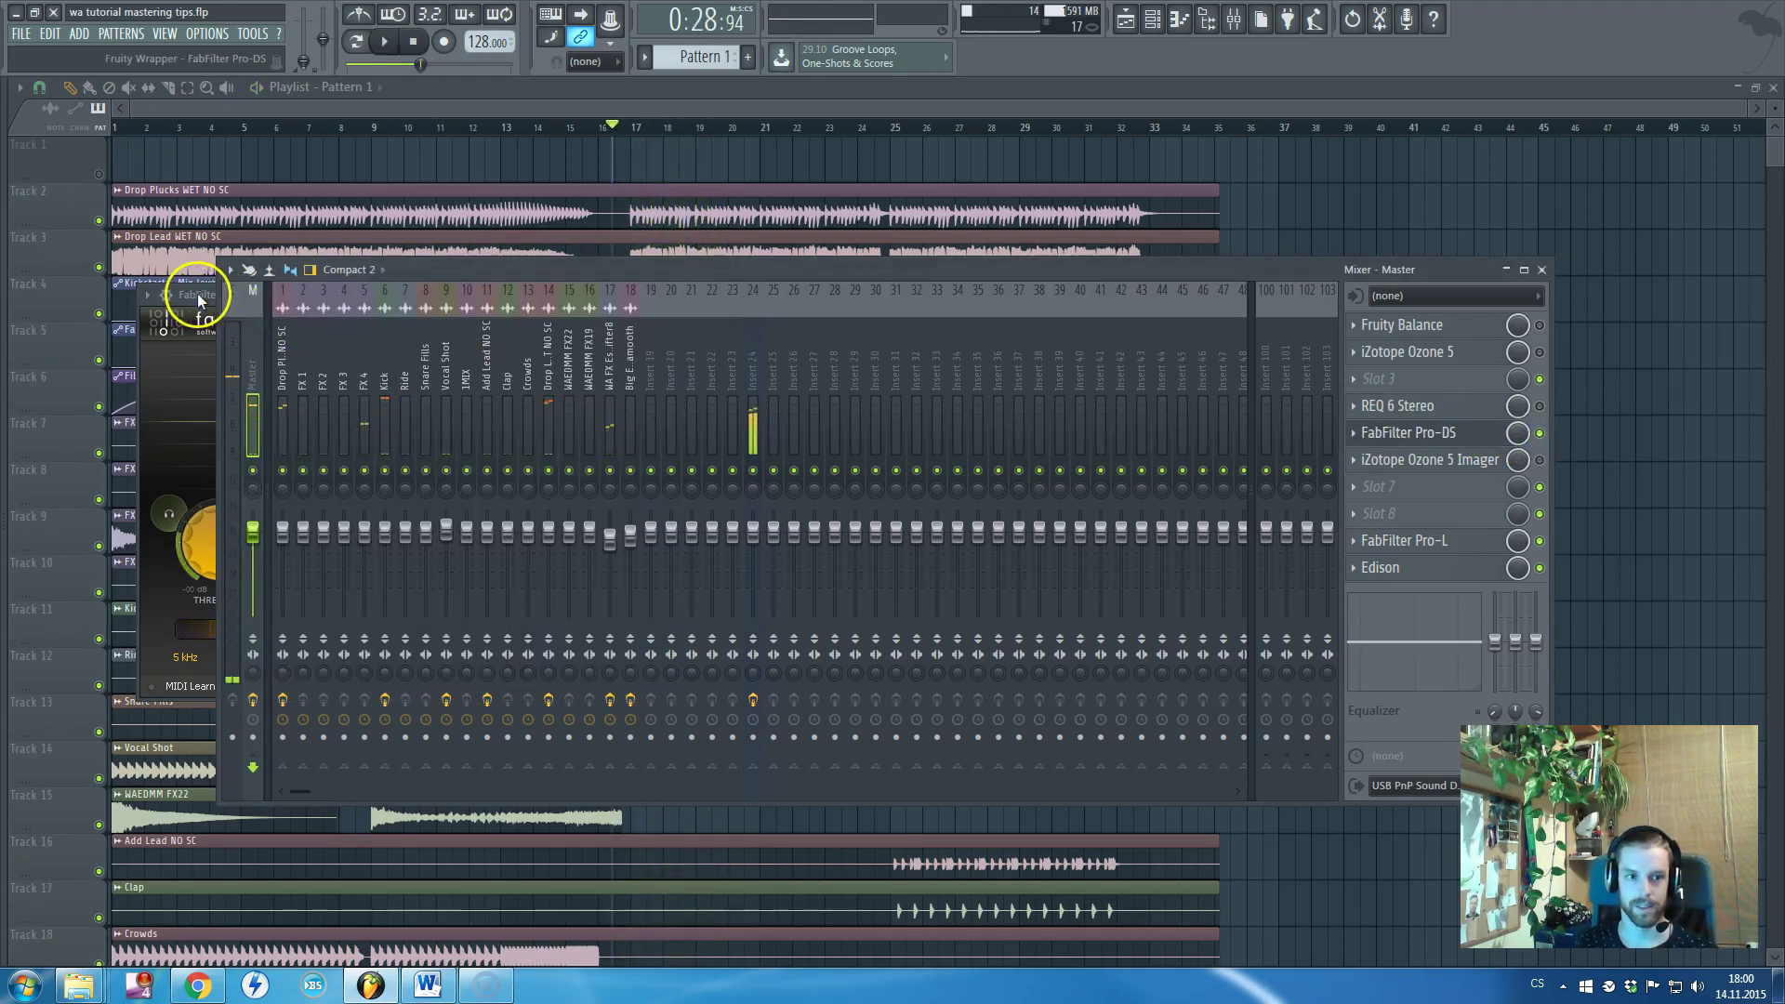
left_click(197, 294)
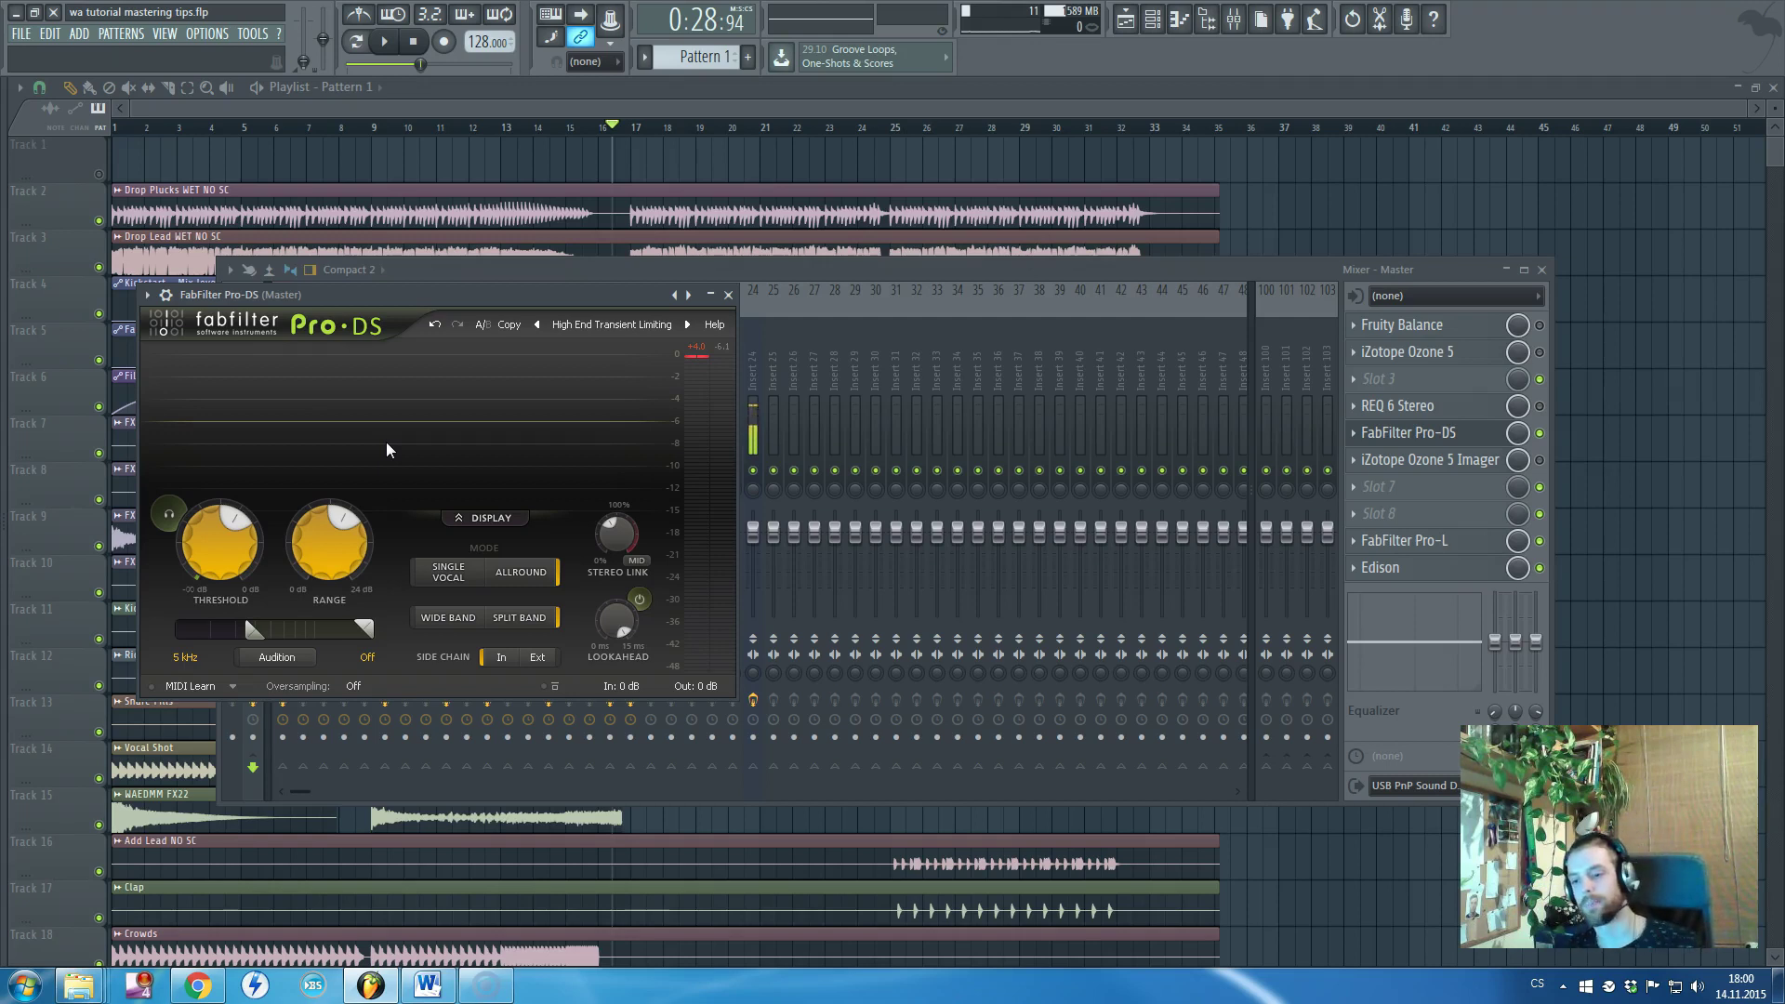
mouse_move(336, 543)
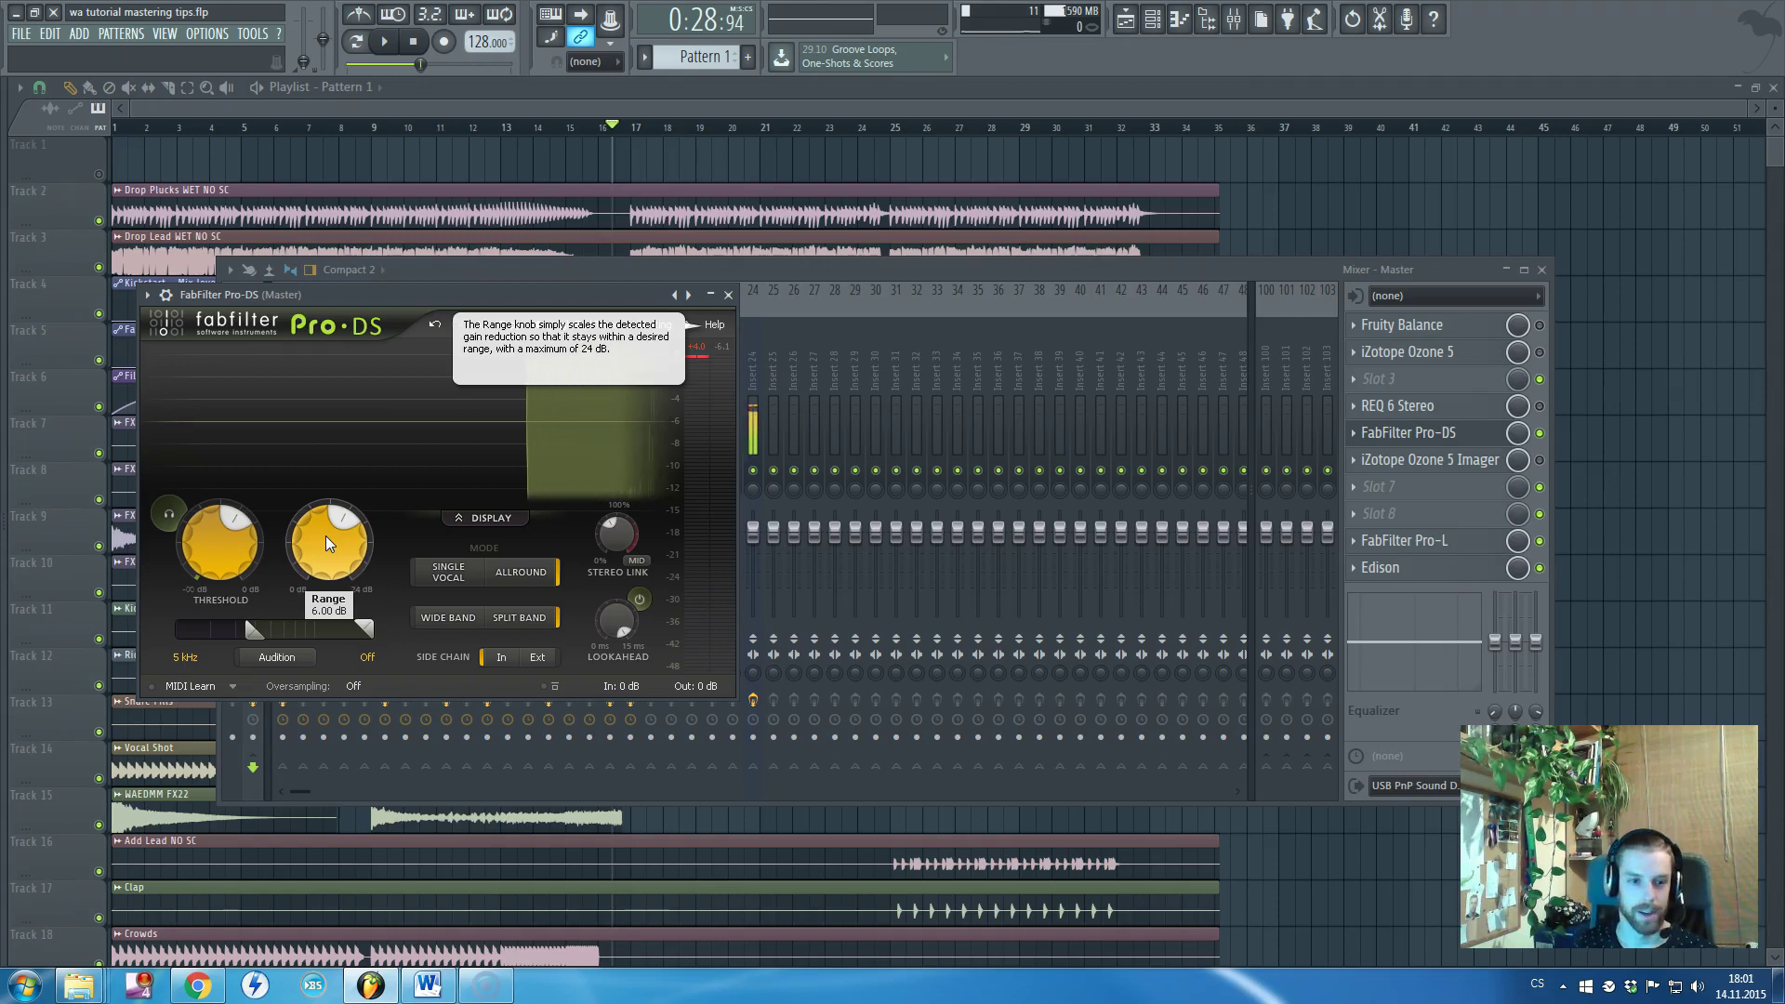
Lower Pro-DS Range to 2.10 dB and raise the high-pass frequency to about 6.8 kHz
left_click(325, 536)
left_click_drag(325, 535, 314, 572)
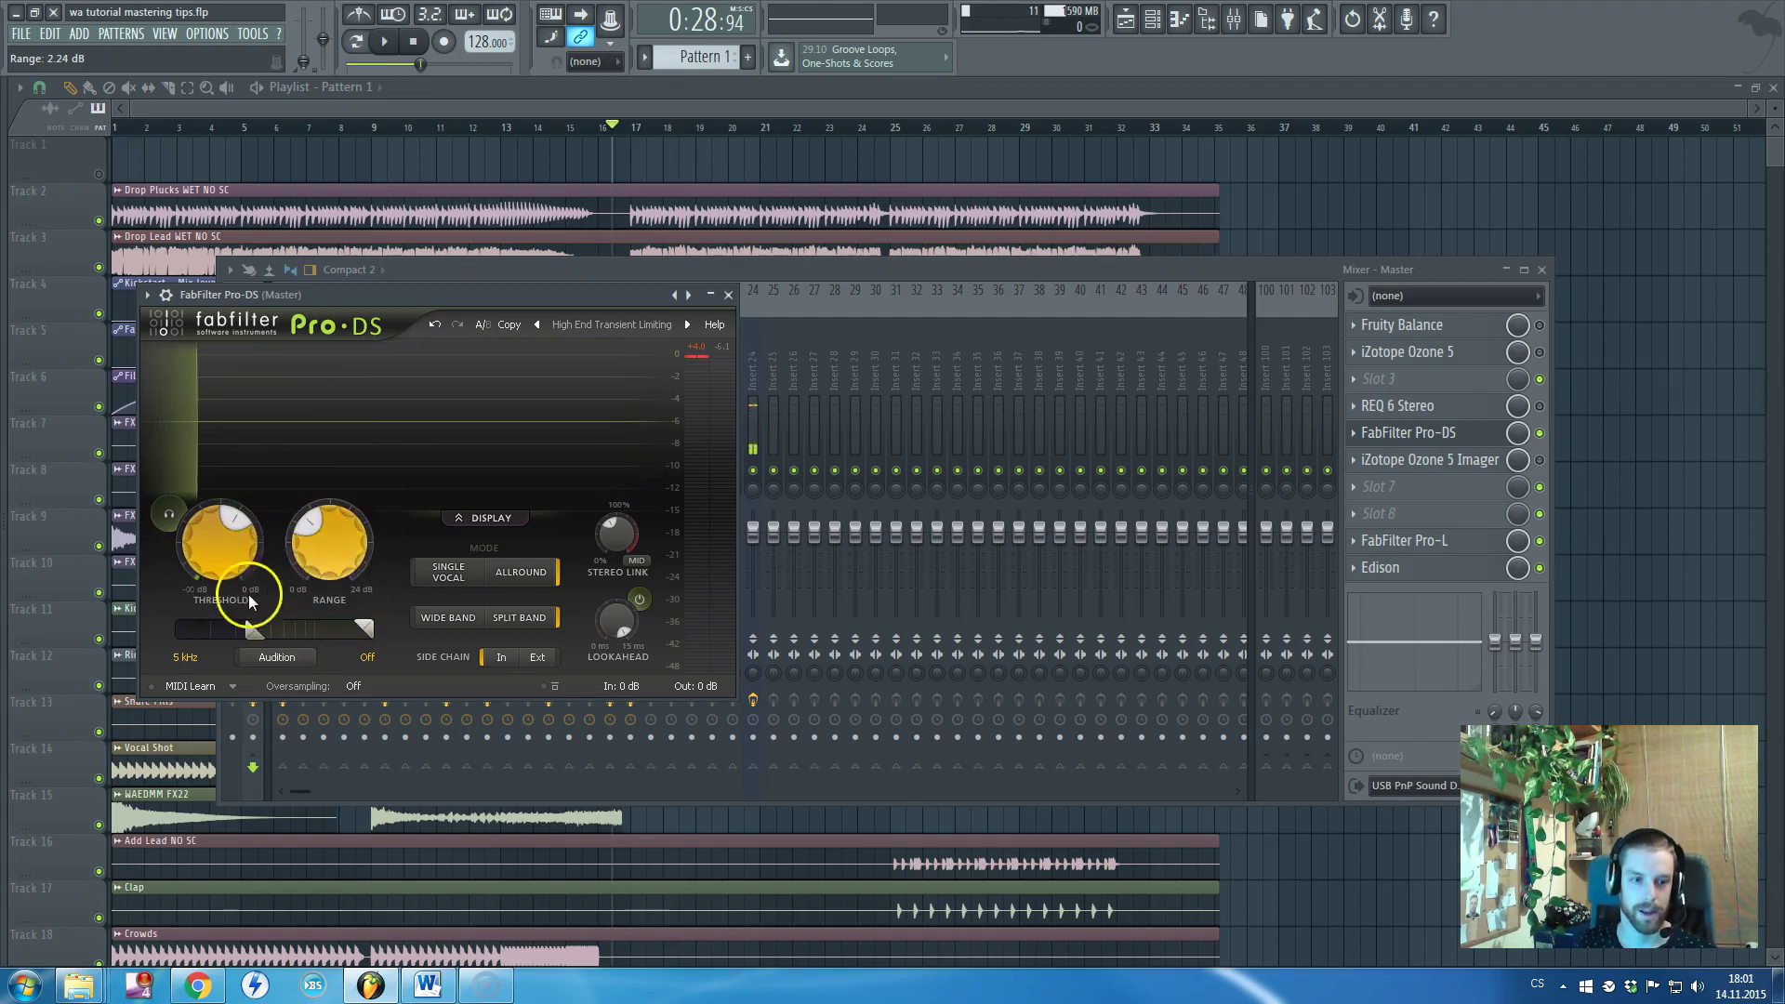
mouse_move(346, 549)
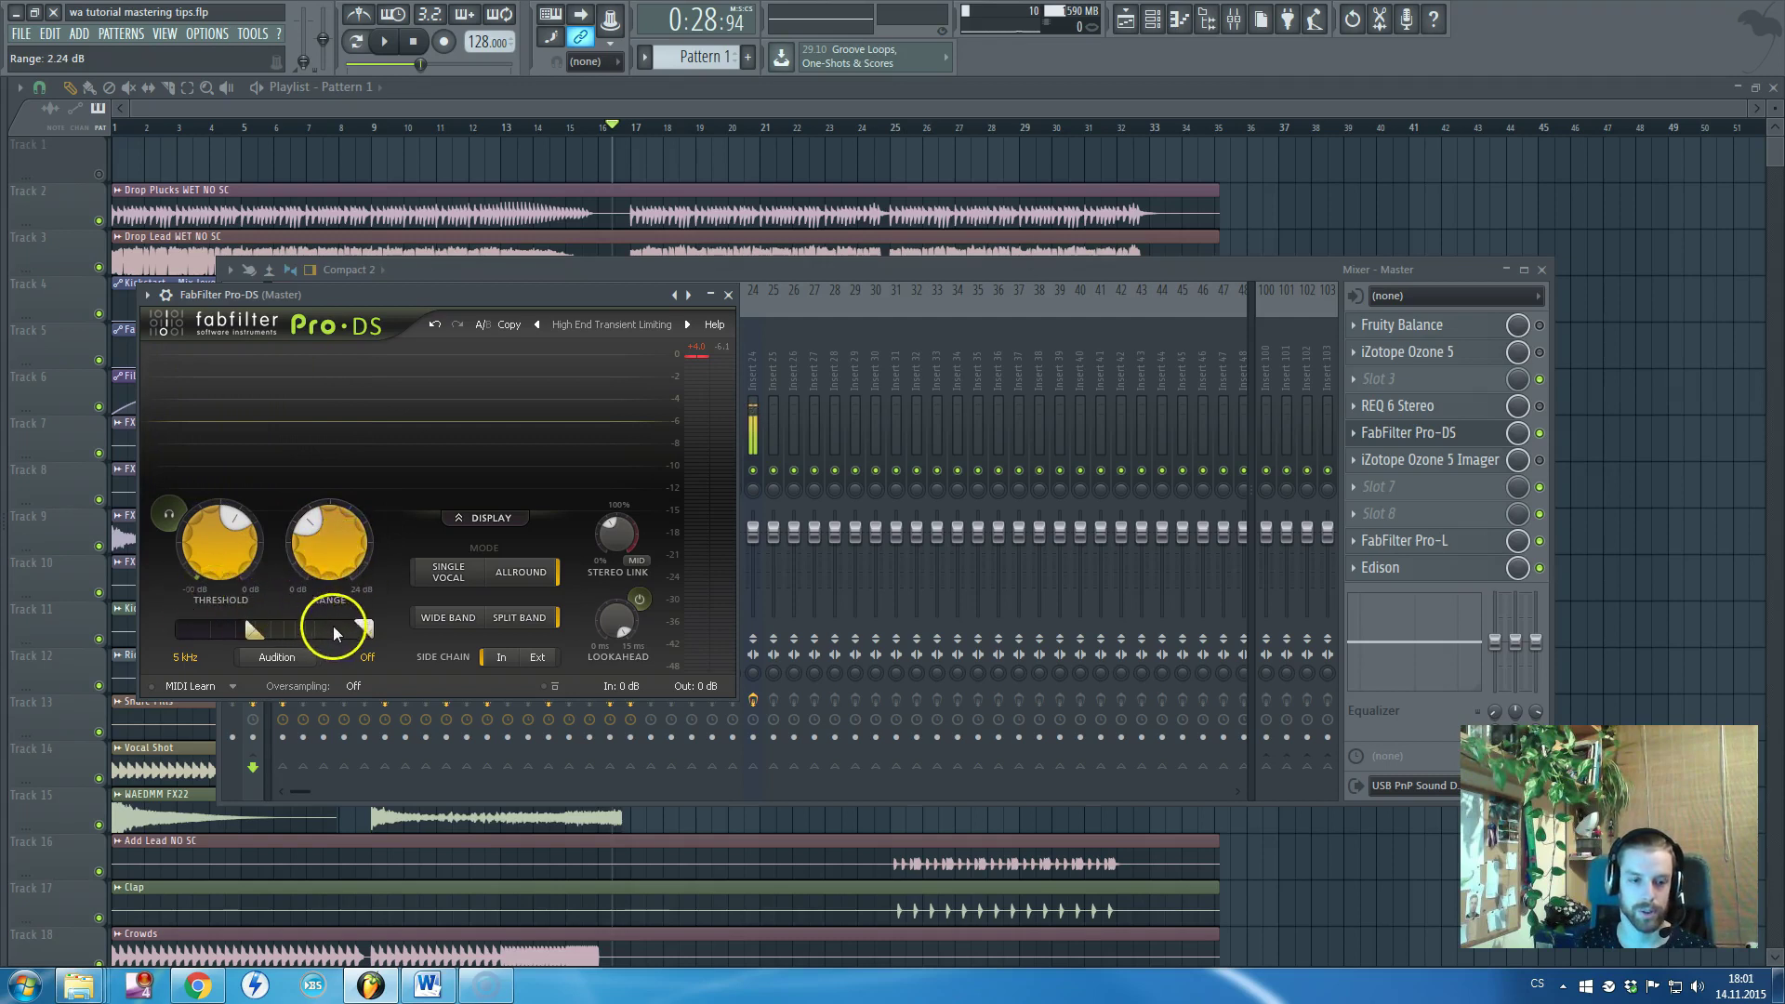
mouse_move(254, 631)
left_mouse_down()
mouse_move(356, 632)
mouse_move(275, 637)
left_mouse_up()
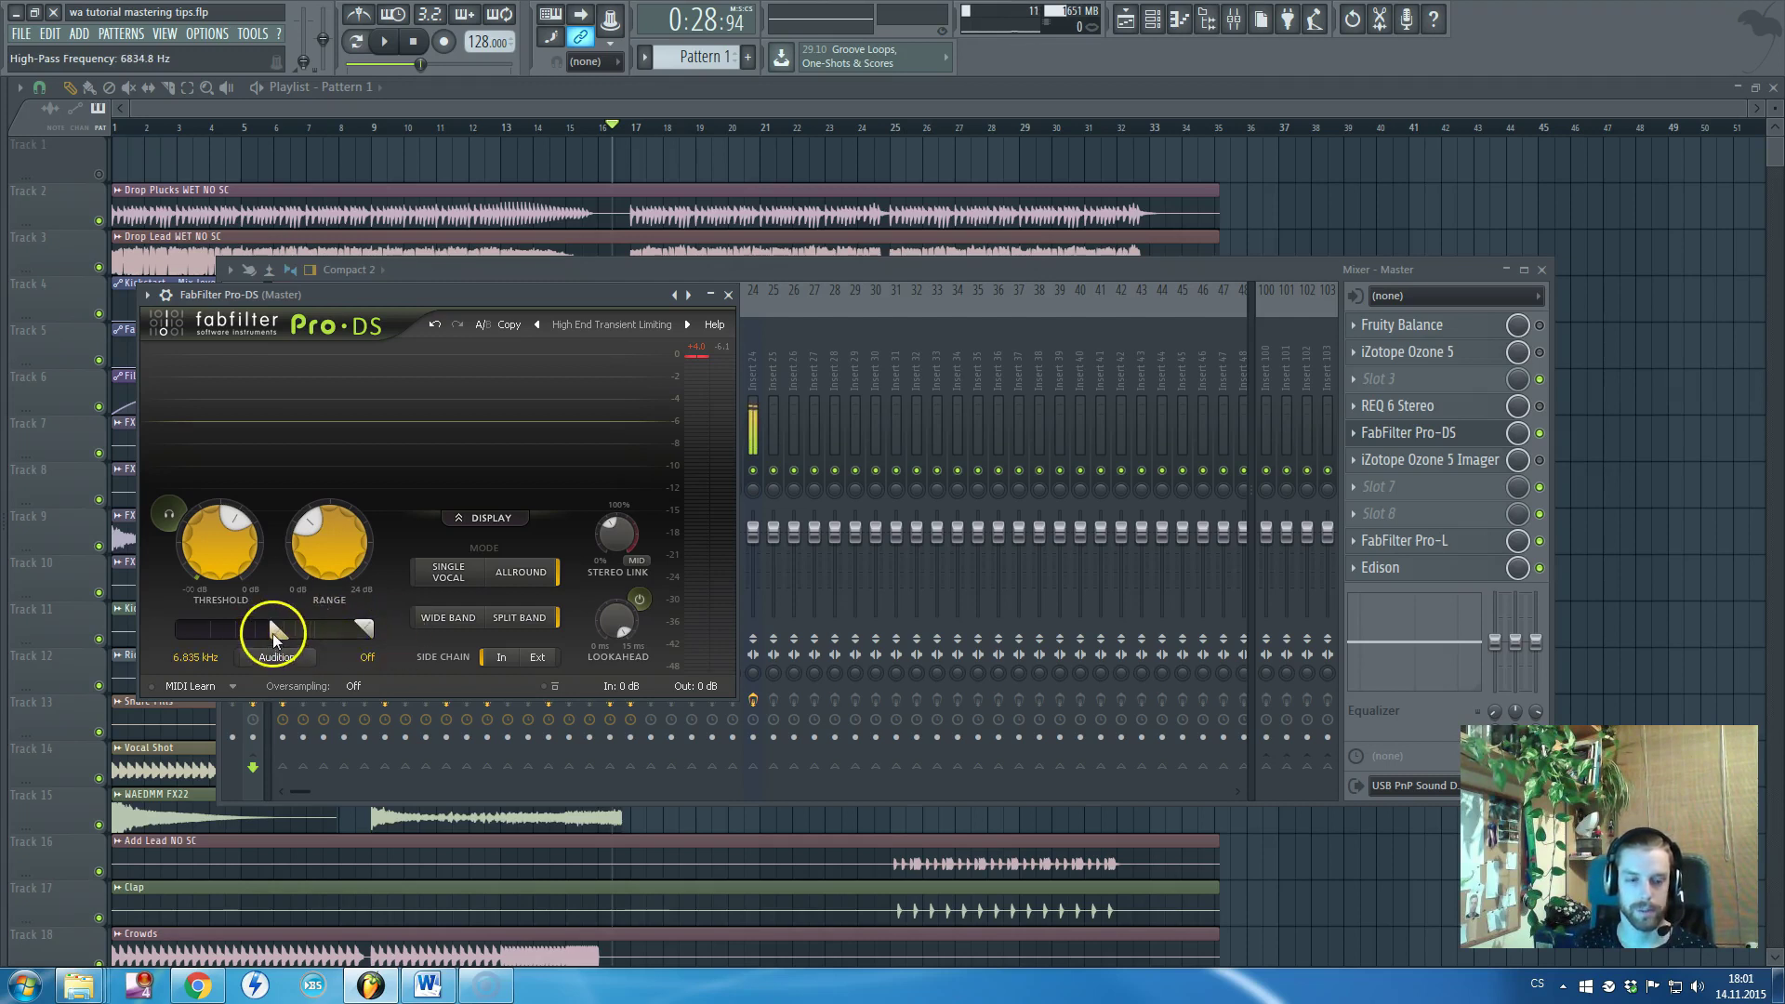
left_click(316, 554)
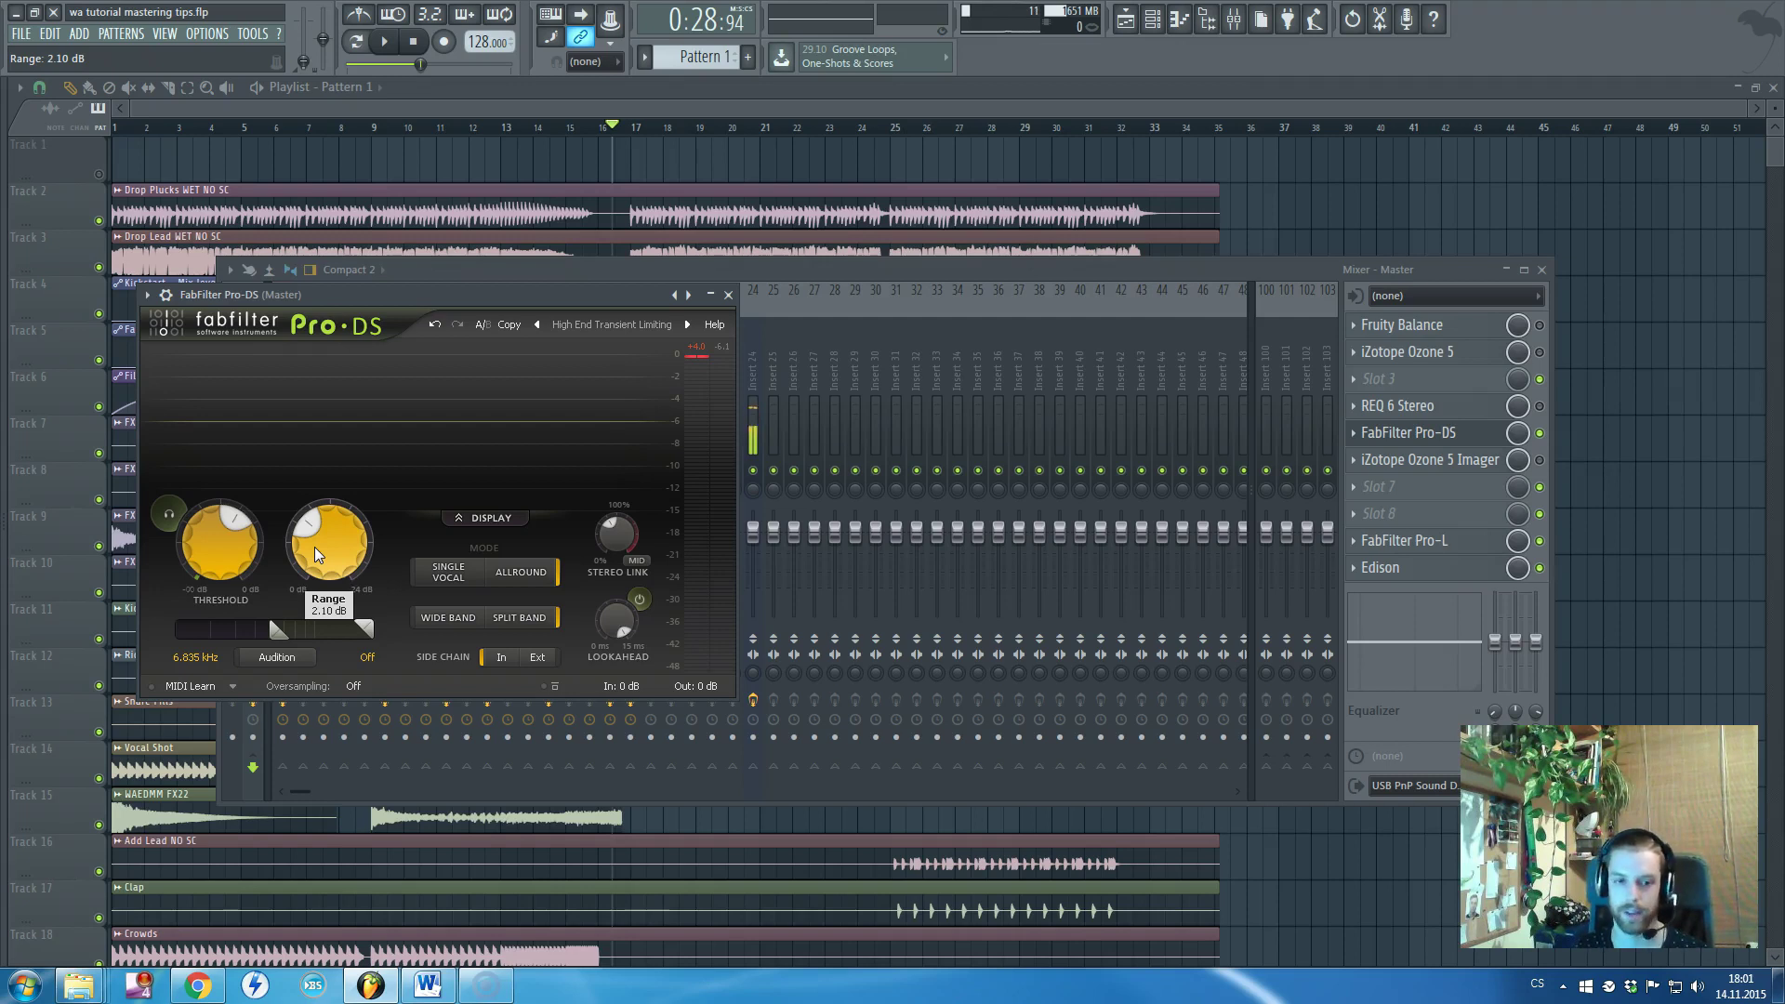
left_click_drag(563, 407, 612, 365)
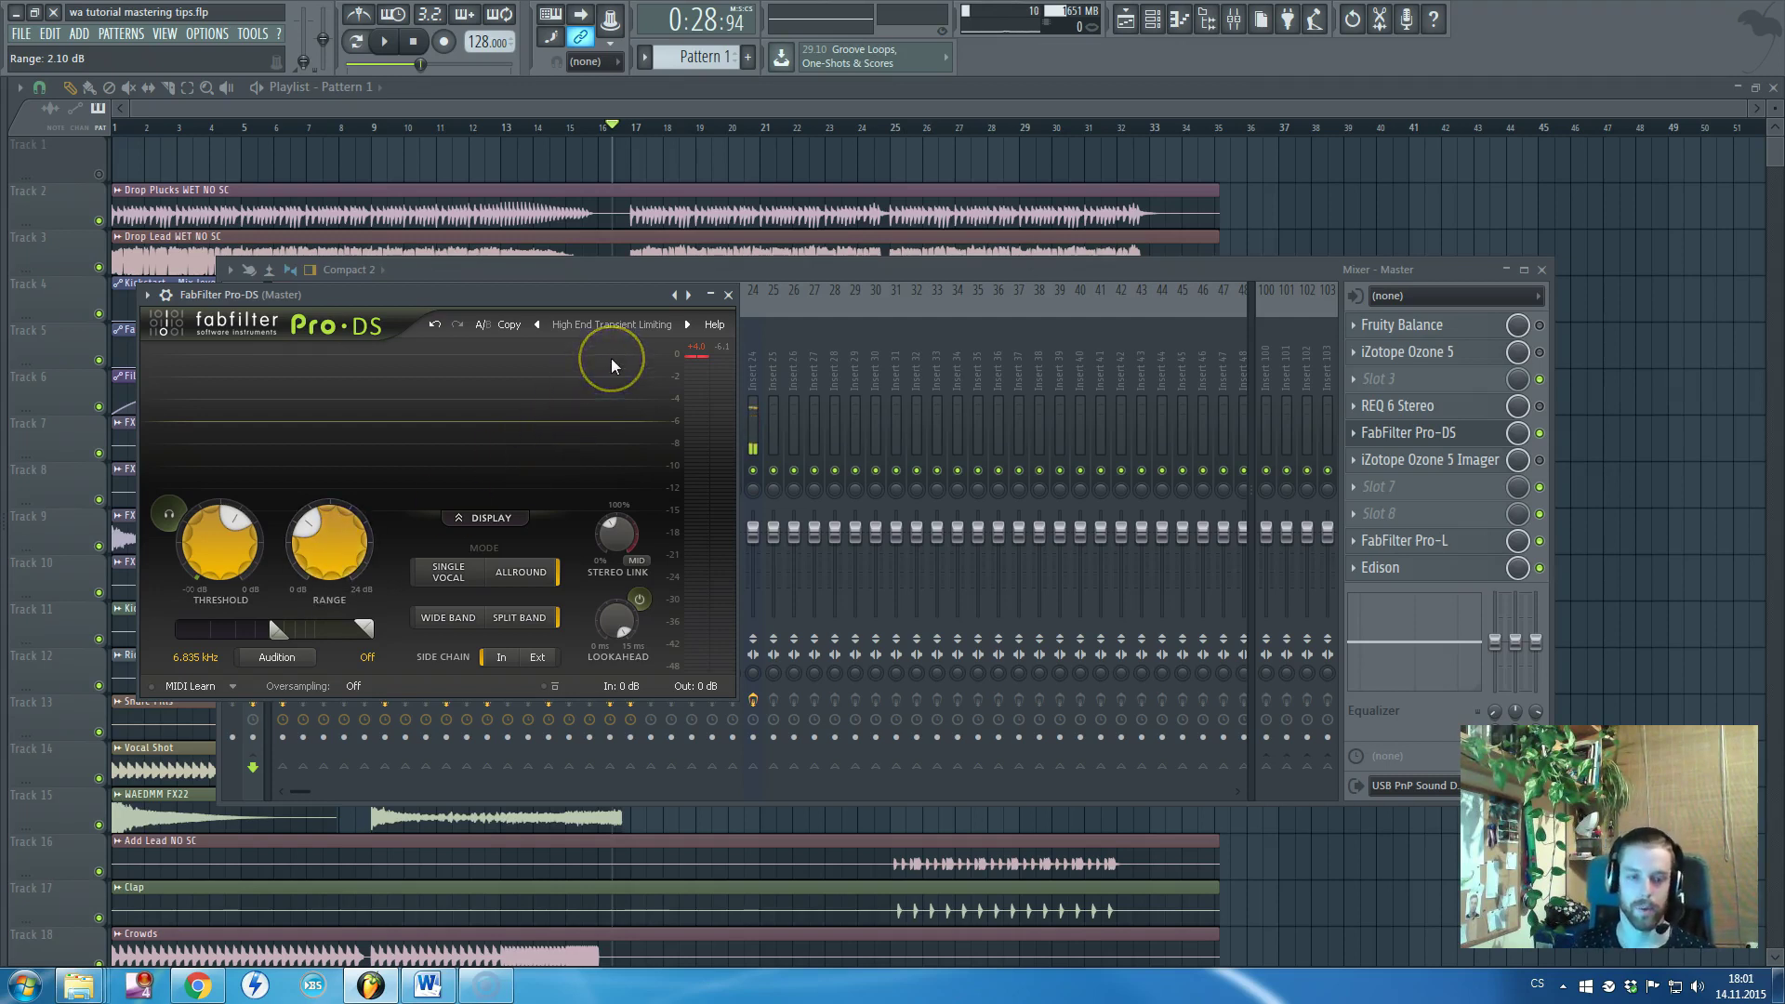
Close Pro-DS, switch it off, and enable the REQ 6 Stereo effect on the Master
left_click(729, 296)
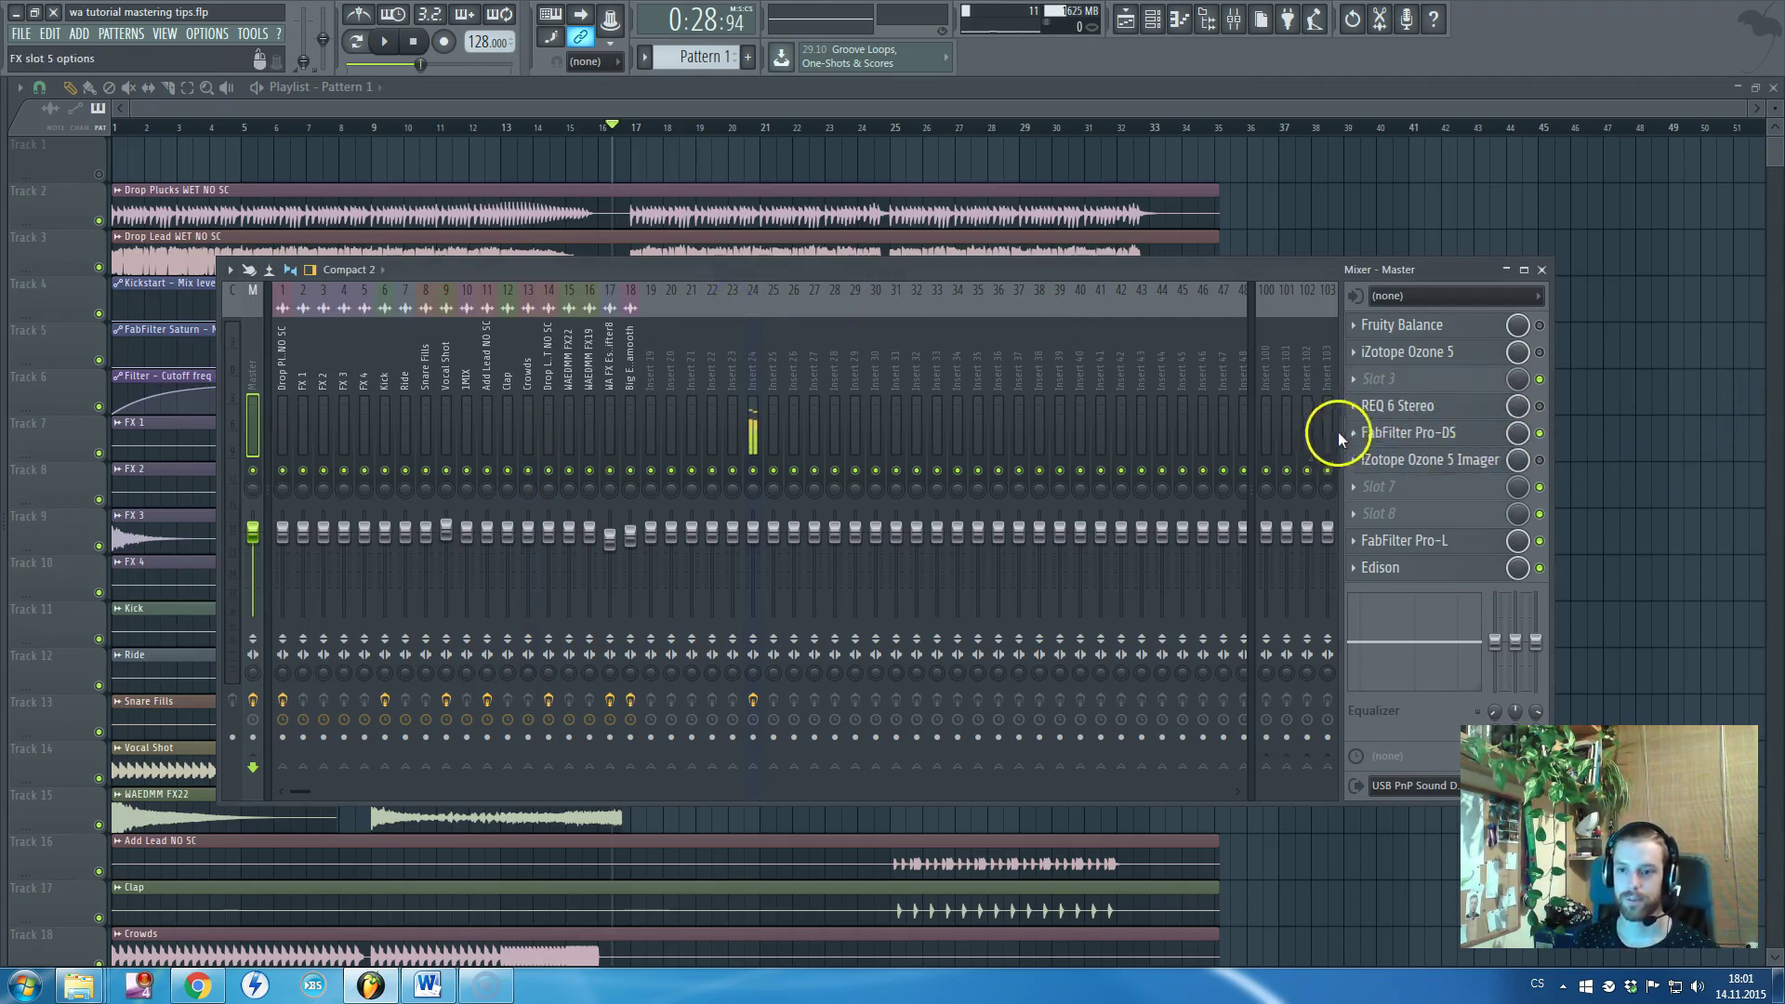
left_click(1539, 433)
left_click(1540, 406)
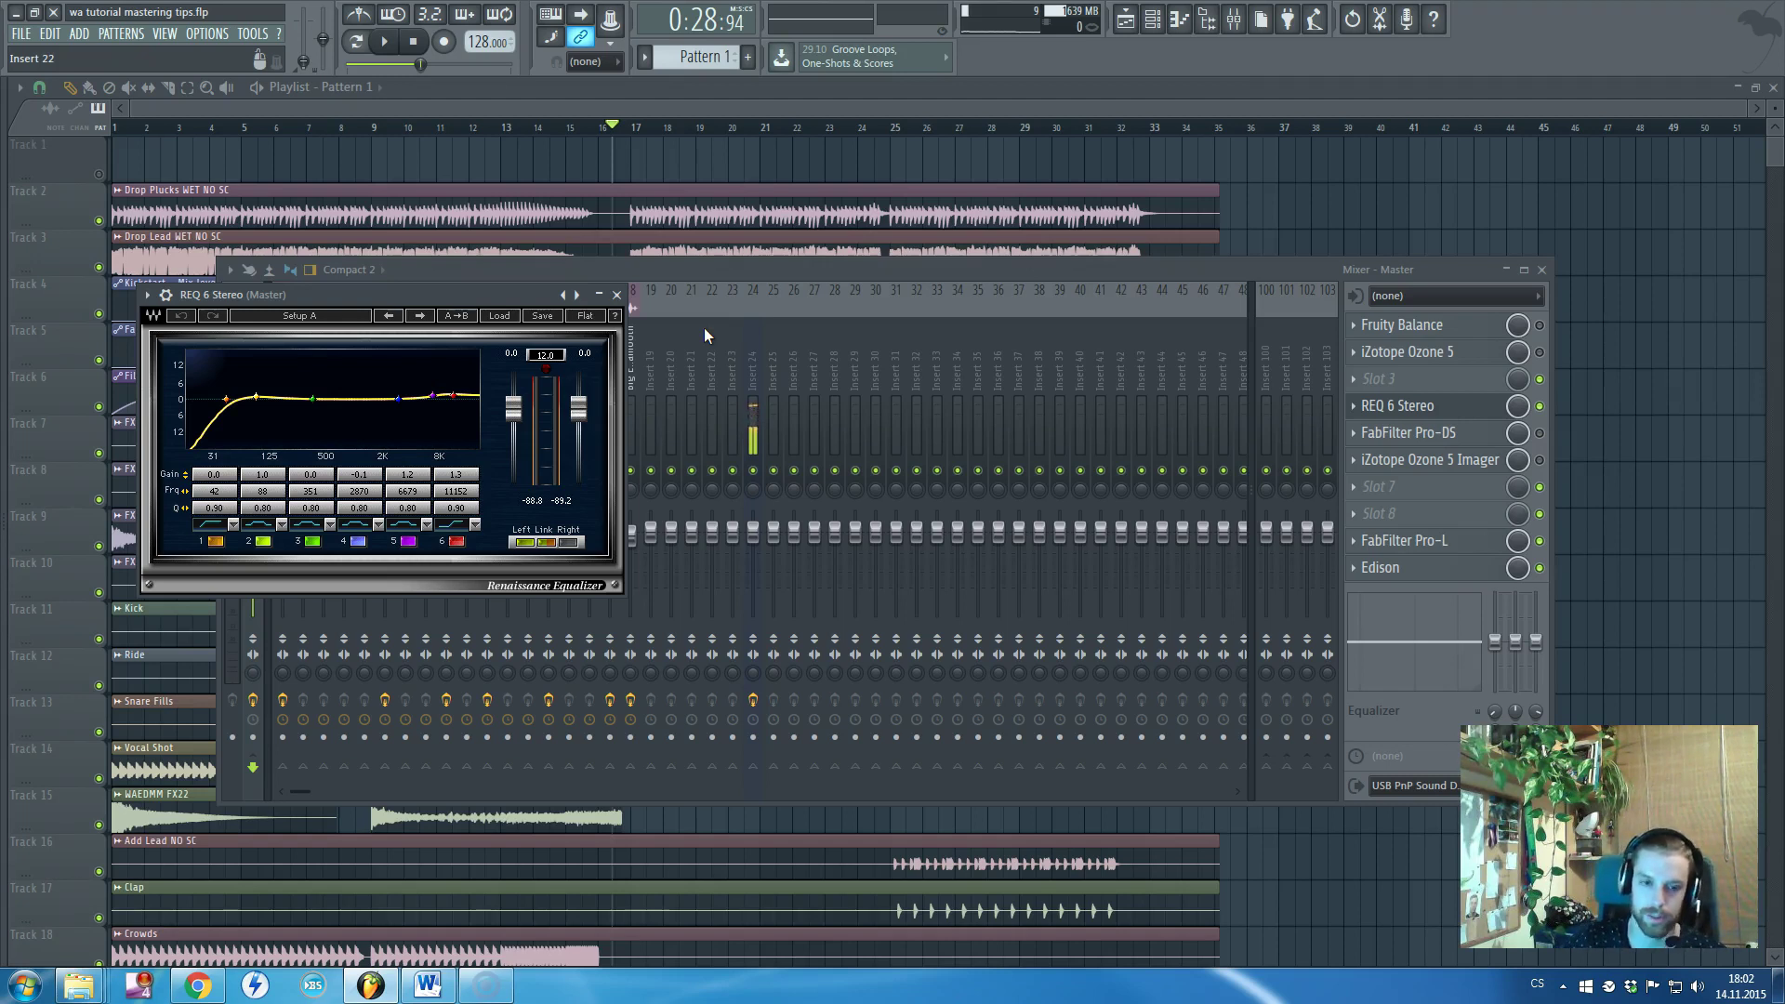
Cut REQ 6 band 3 by 0.4 dB at 250 Hz and close the equalizer
left_click_drag(688, 343, 684, 359)
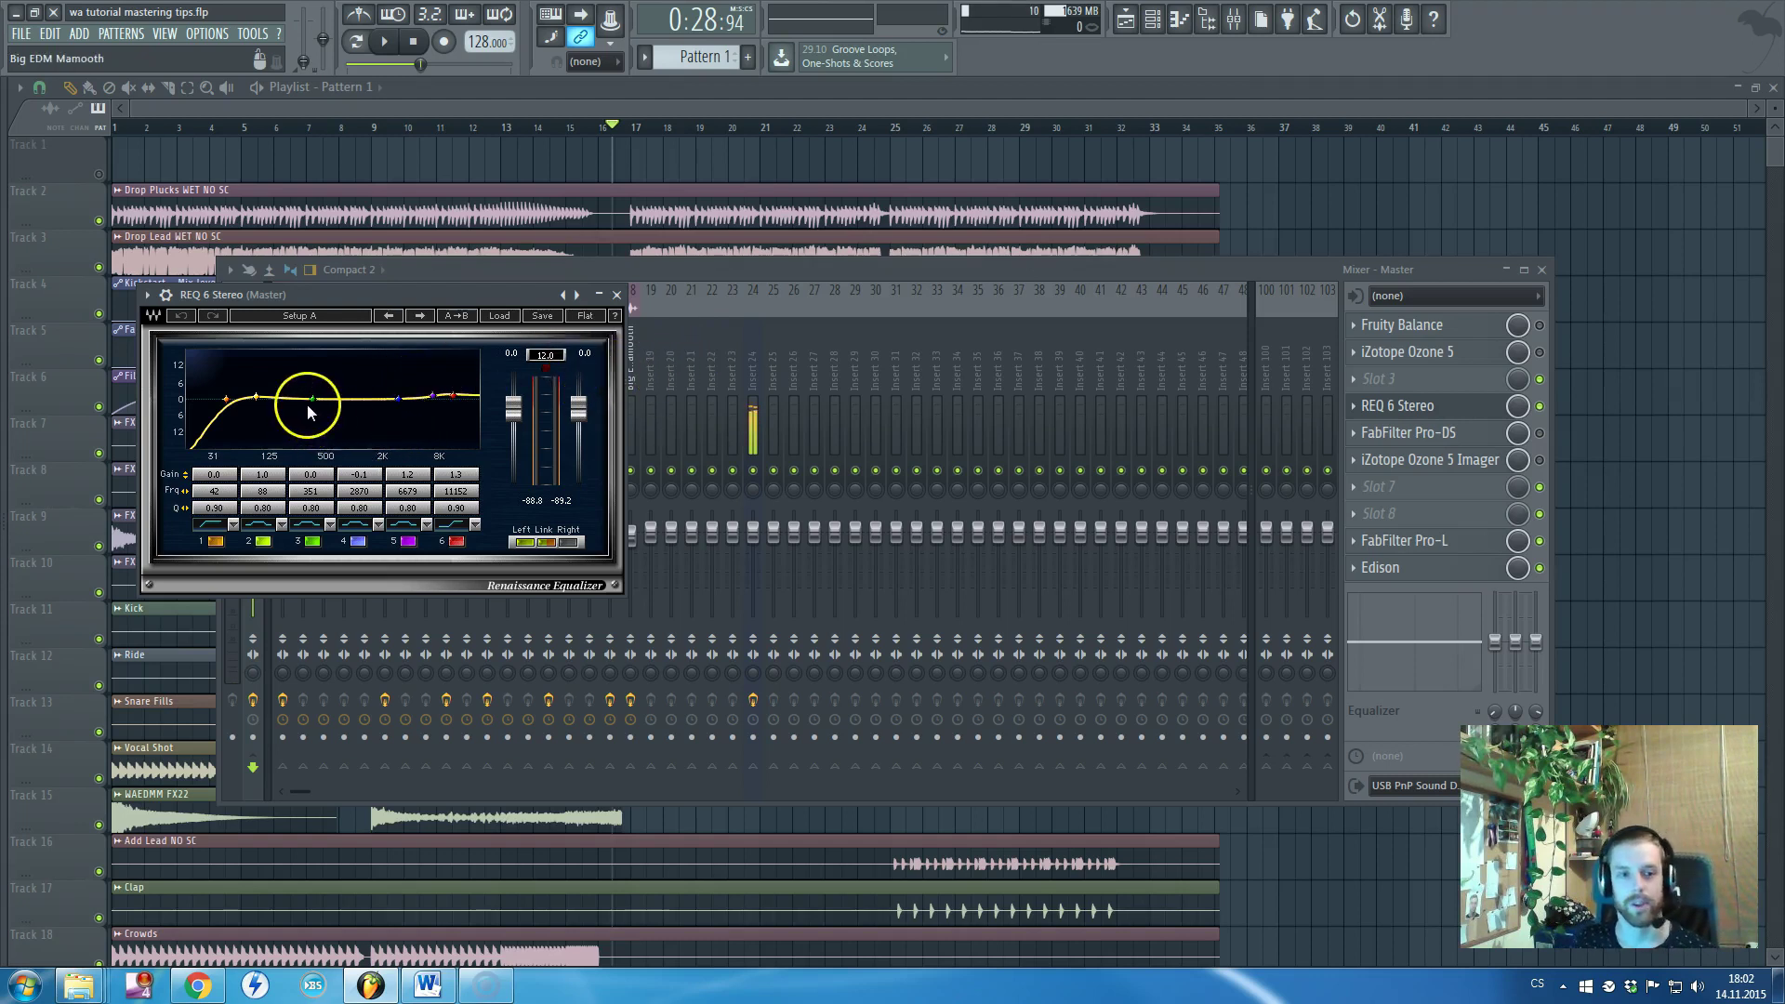
mouse_move(311, 402)
left_mouse_down()
mouse_move(316, 307)
mouse_move(319, 336)
mouse_move(278, 368)
mouse_move(274, 331)
mouse_move(298, 402)
left_mouse_up()
left_click_drag(425, 397, 439, 398)
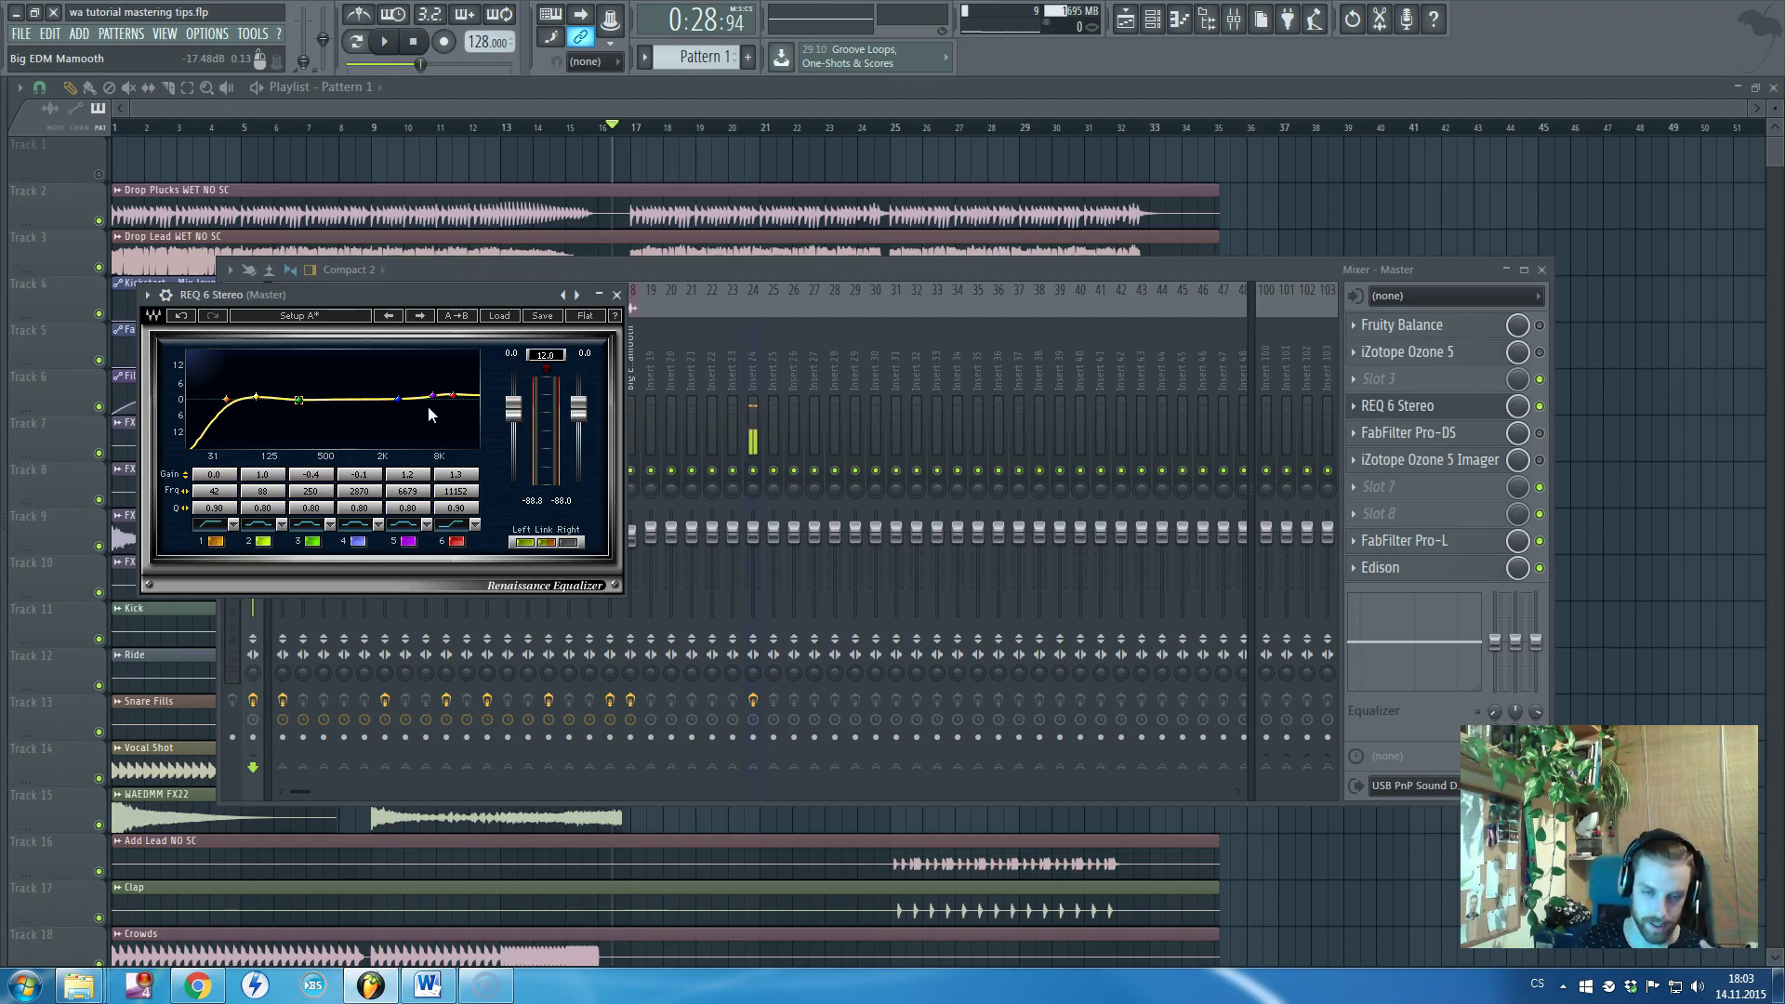
left_click(616, 295)
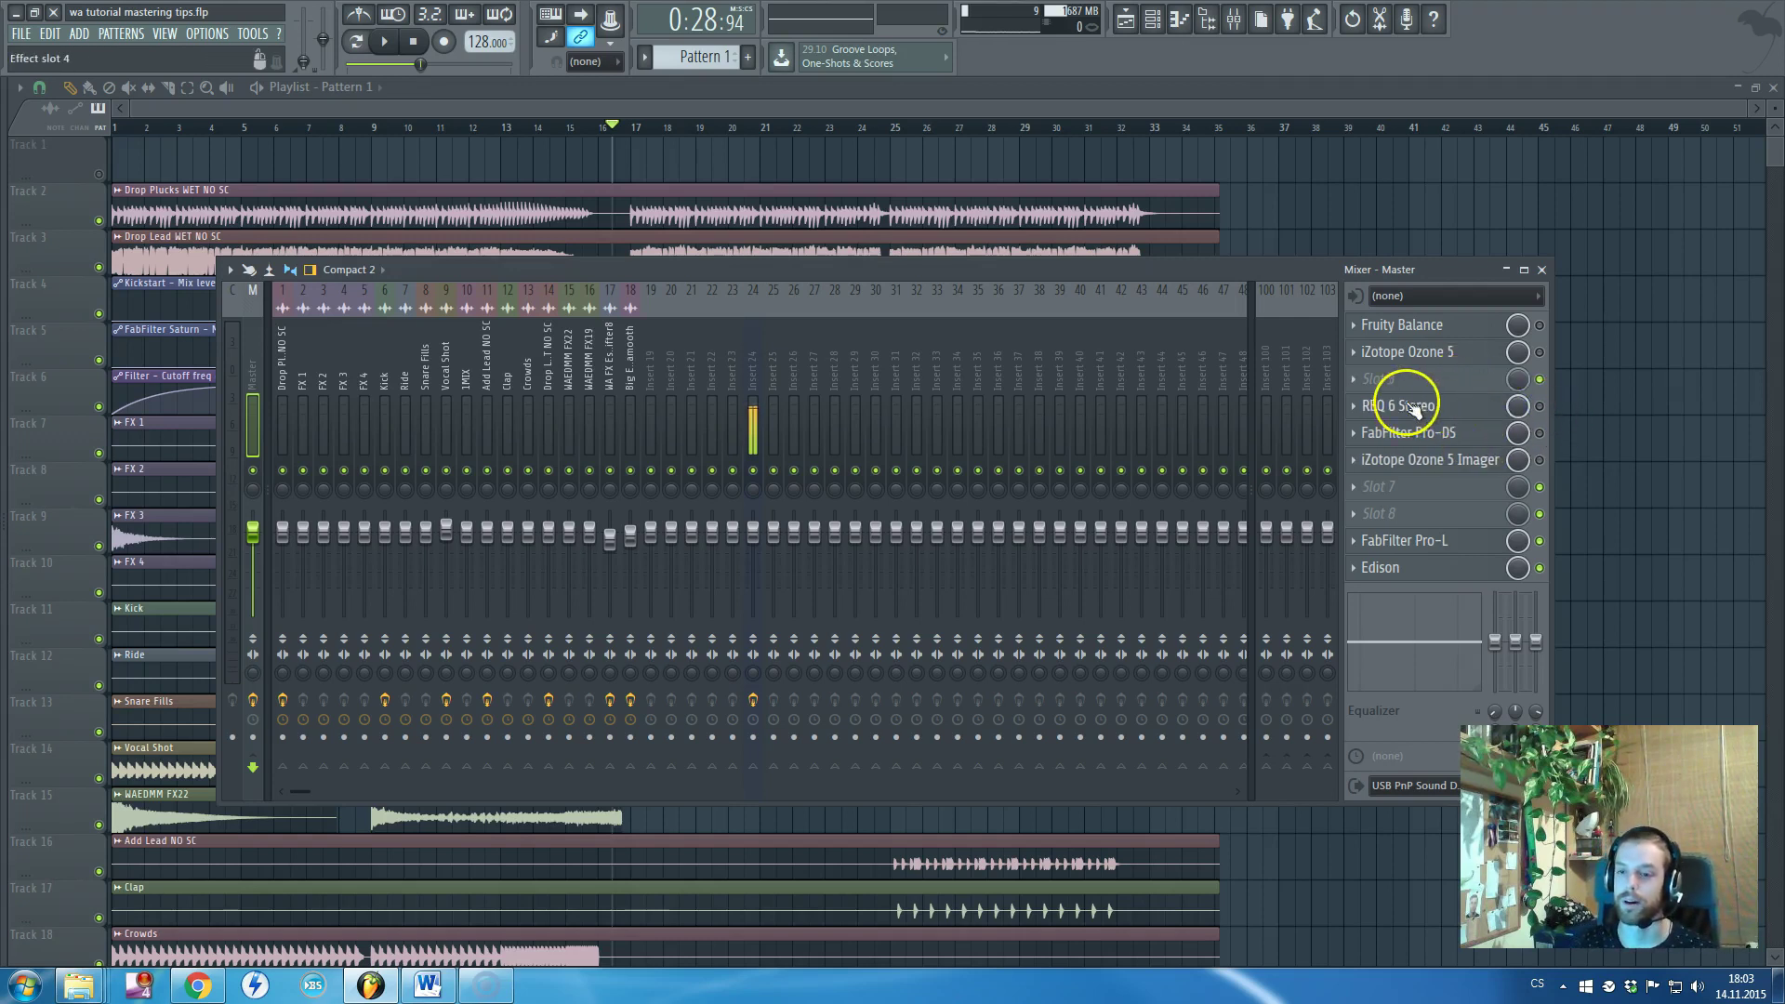
Re-enable REQ 6 Stereo and briefly check its equalizer window
left_click(1538, 408)
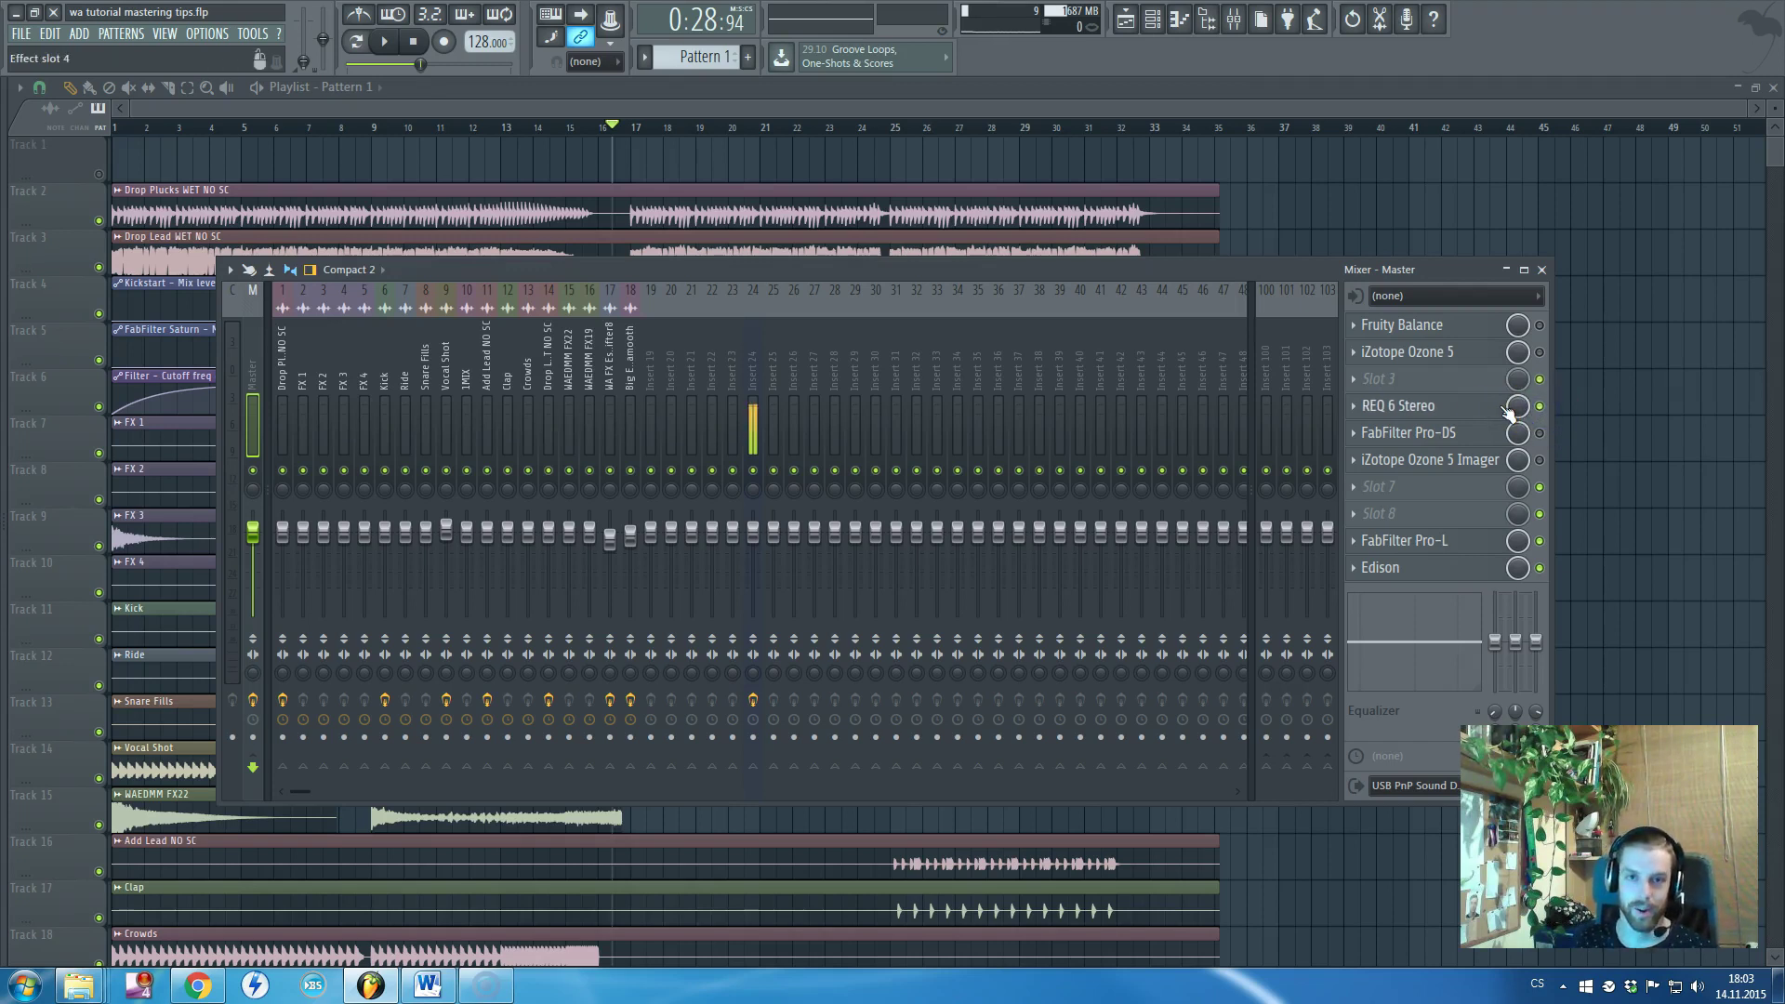
left_click(1456, 404)
left_click(655, 310)
left_click(616, 295)
A/B REQ 6 during playback, then switch REQ 6 off and iZotope Ozone 5 on
key("space")
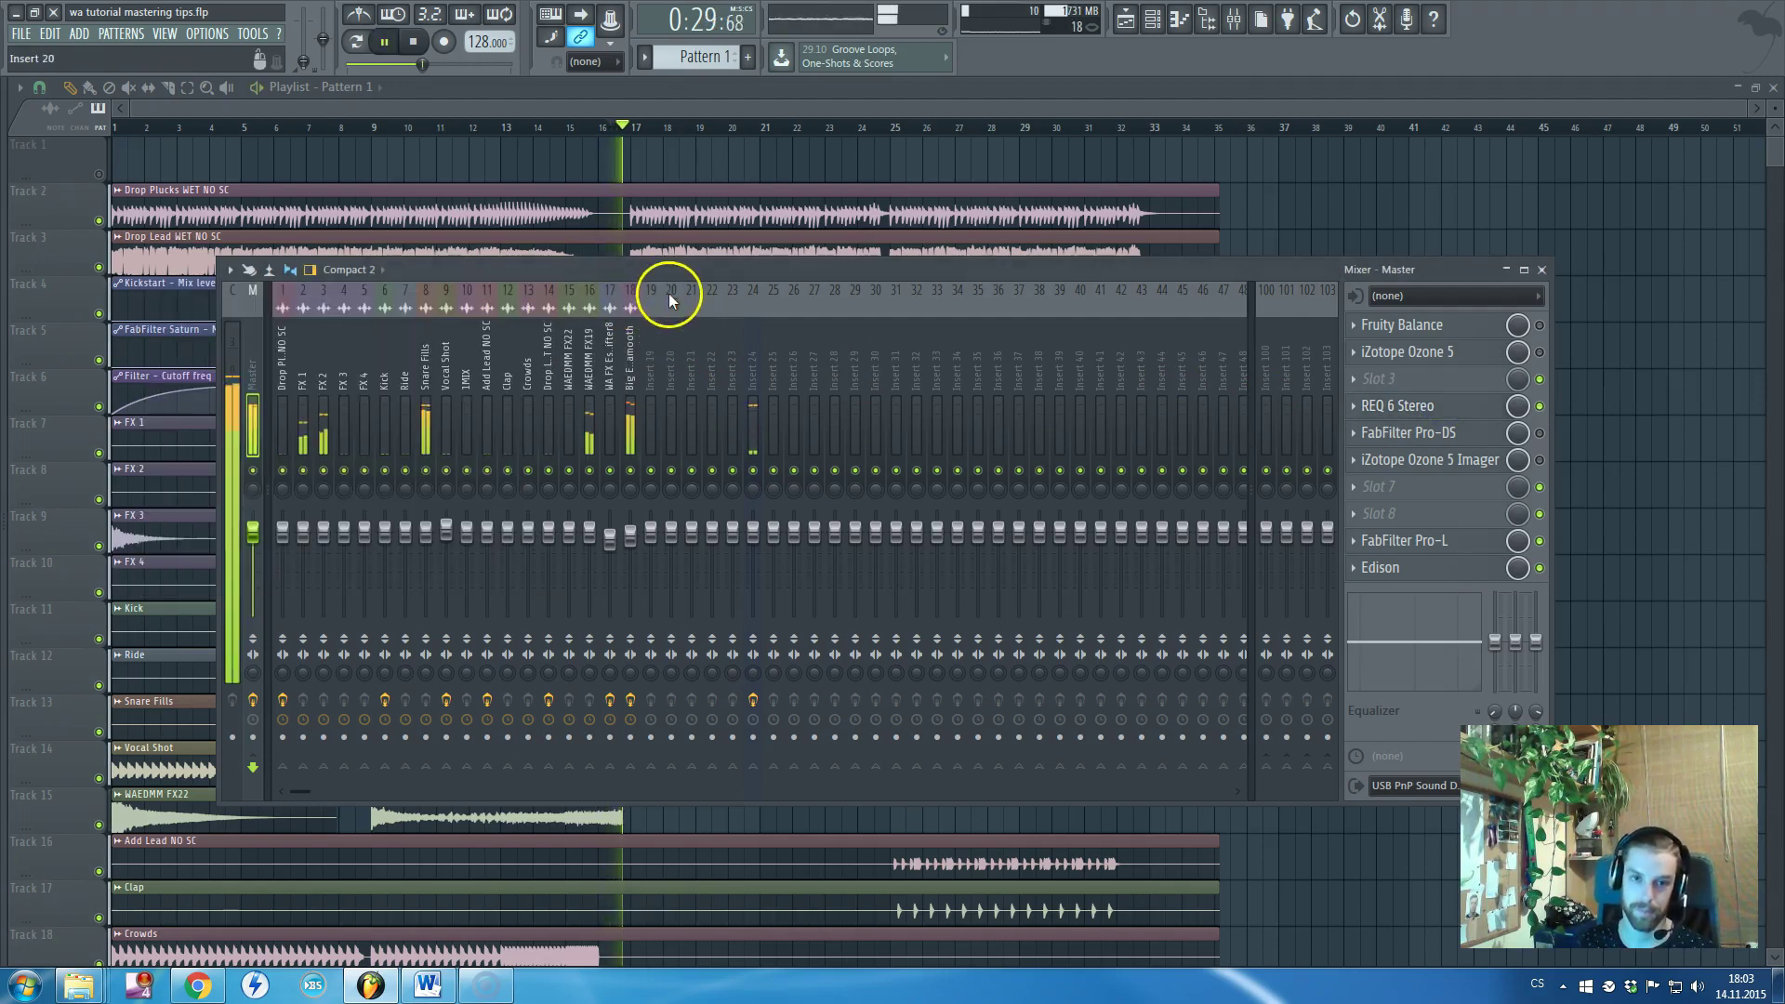
left_click(1539, 407)
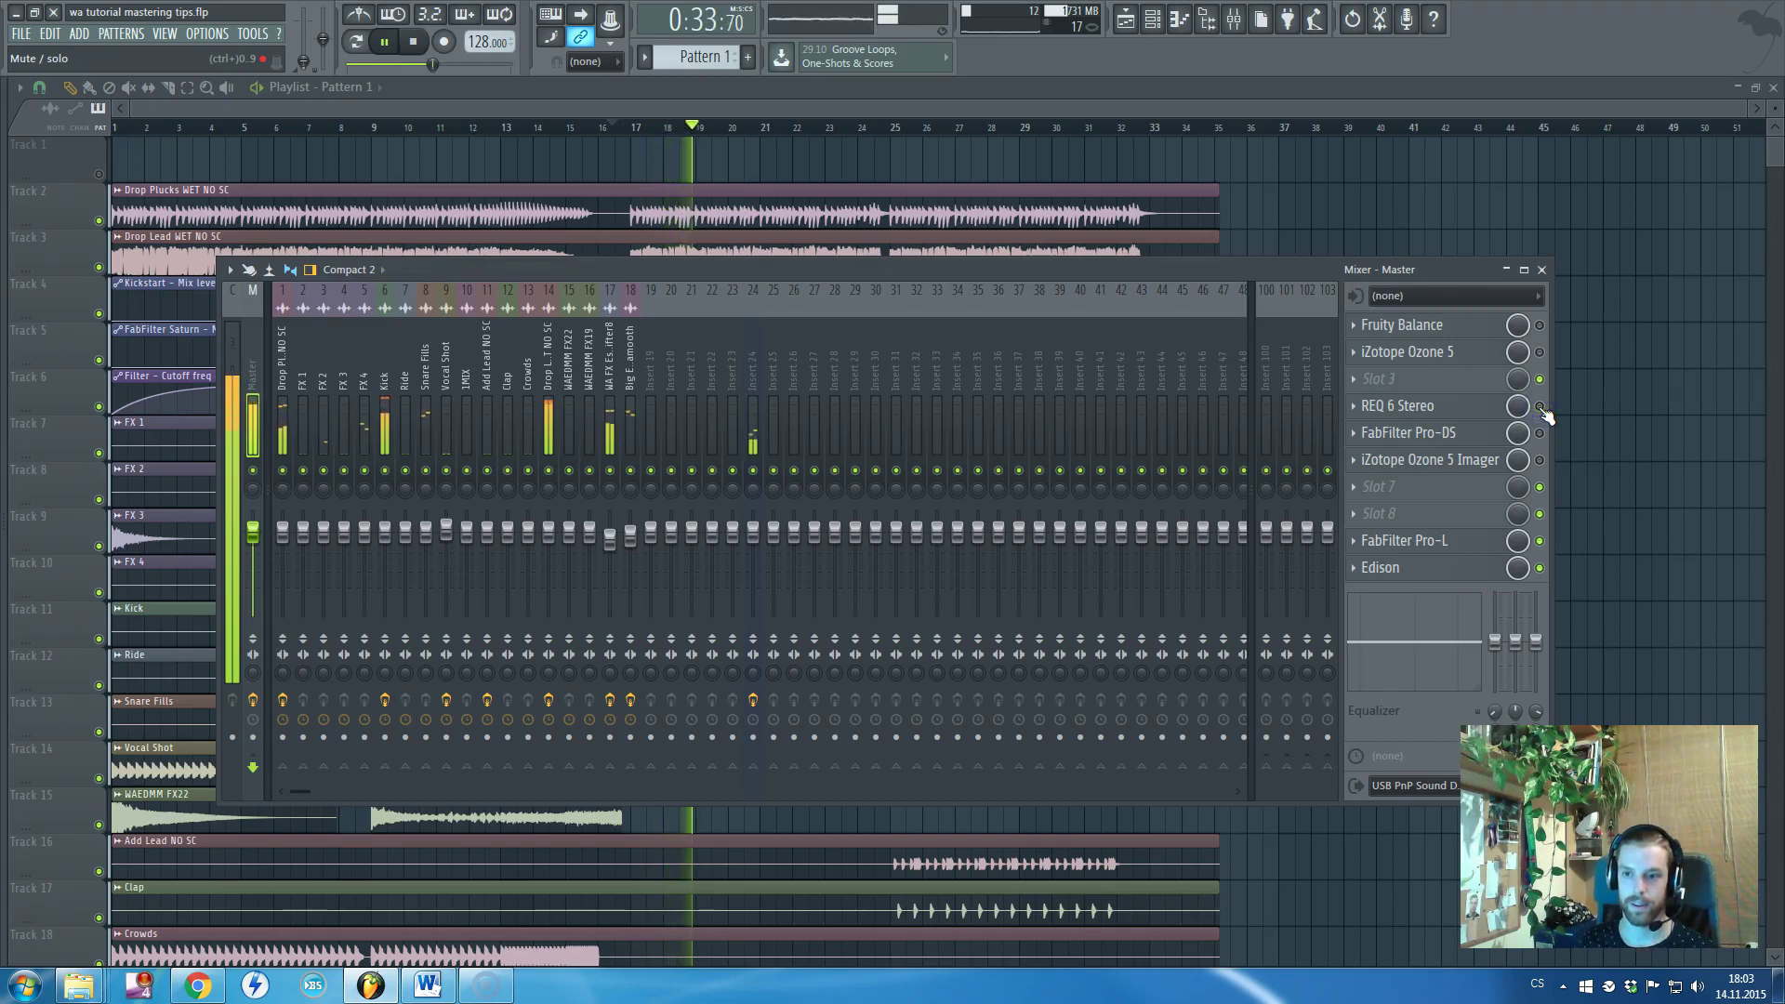
left_click(1539, 407)
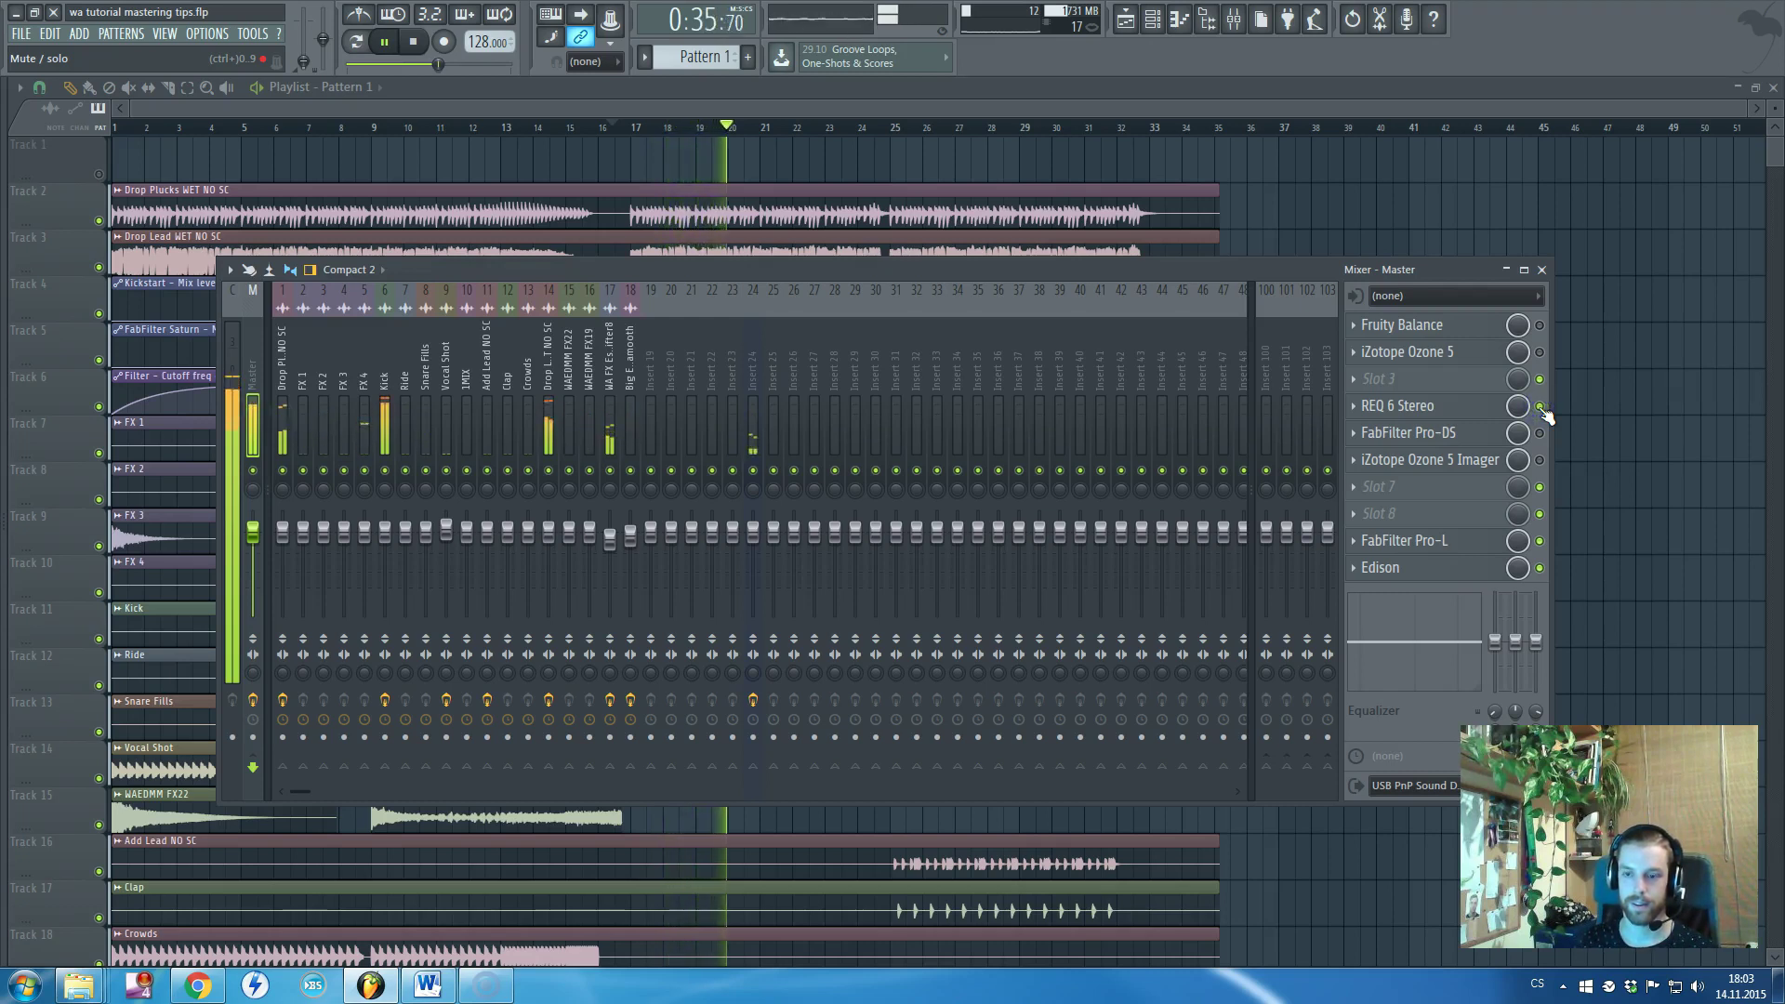
key("space")
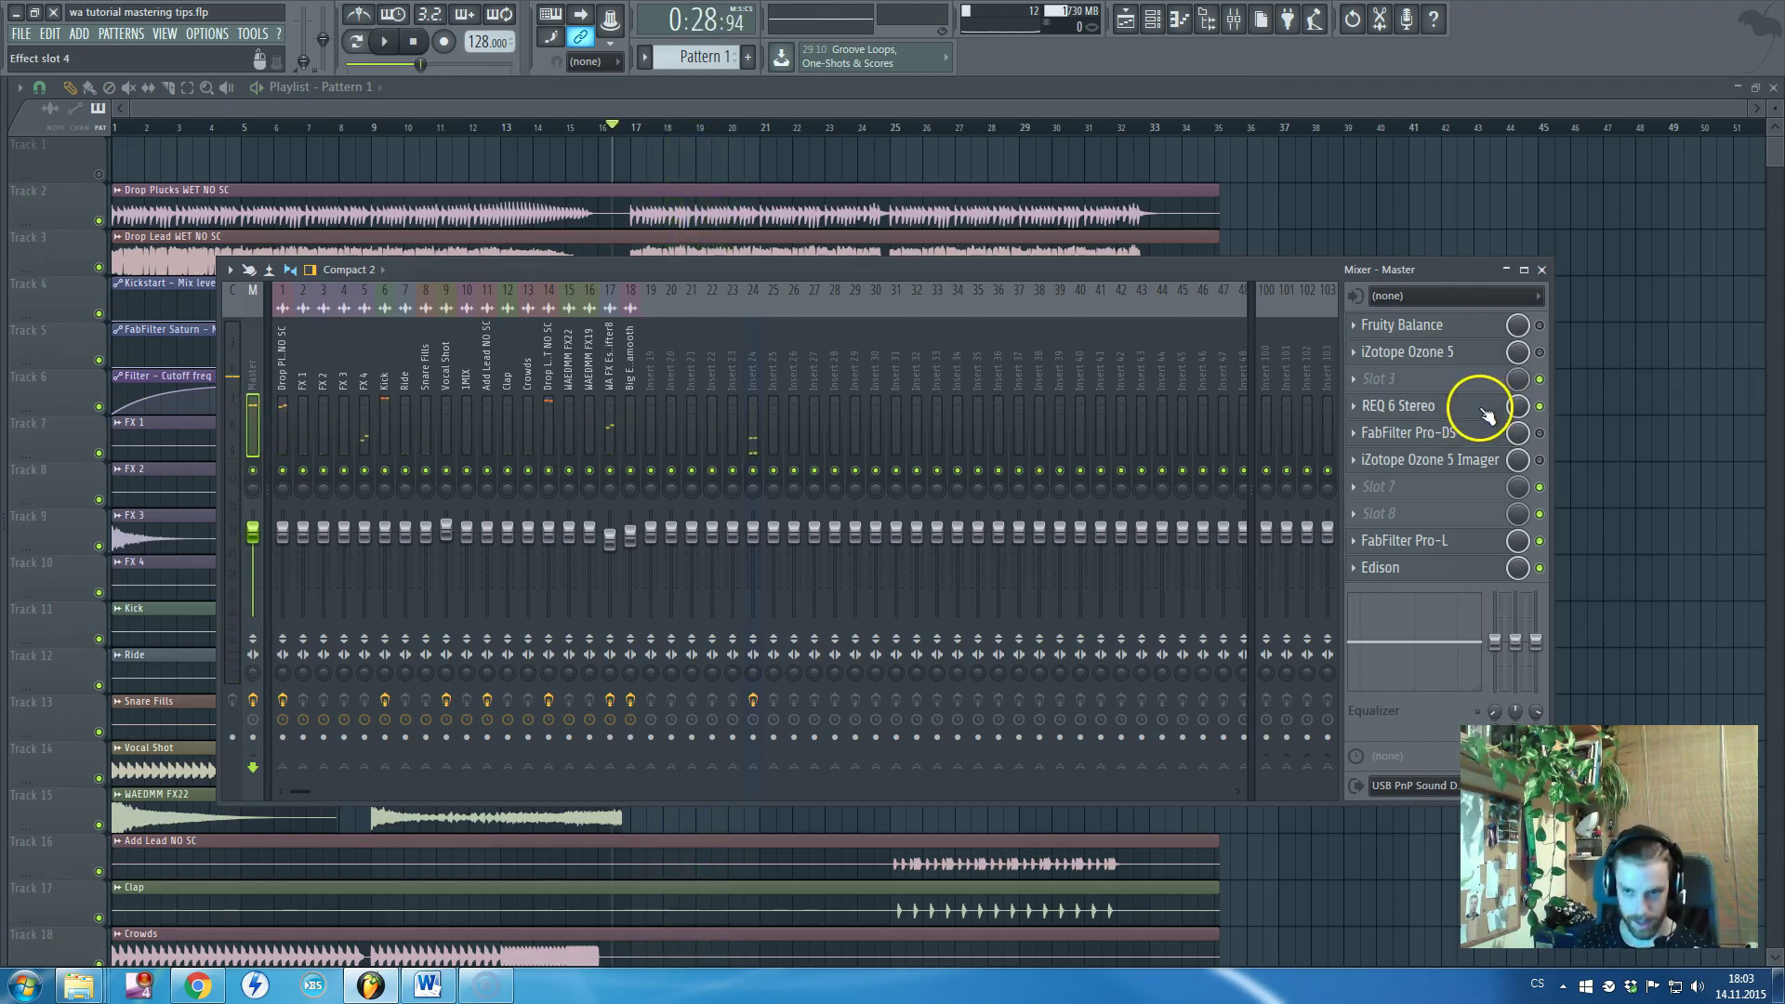
left_click(1540, 408)
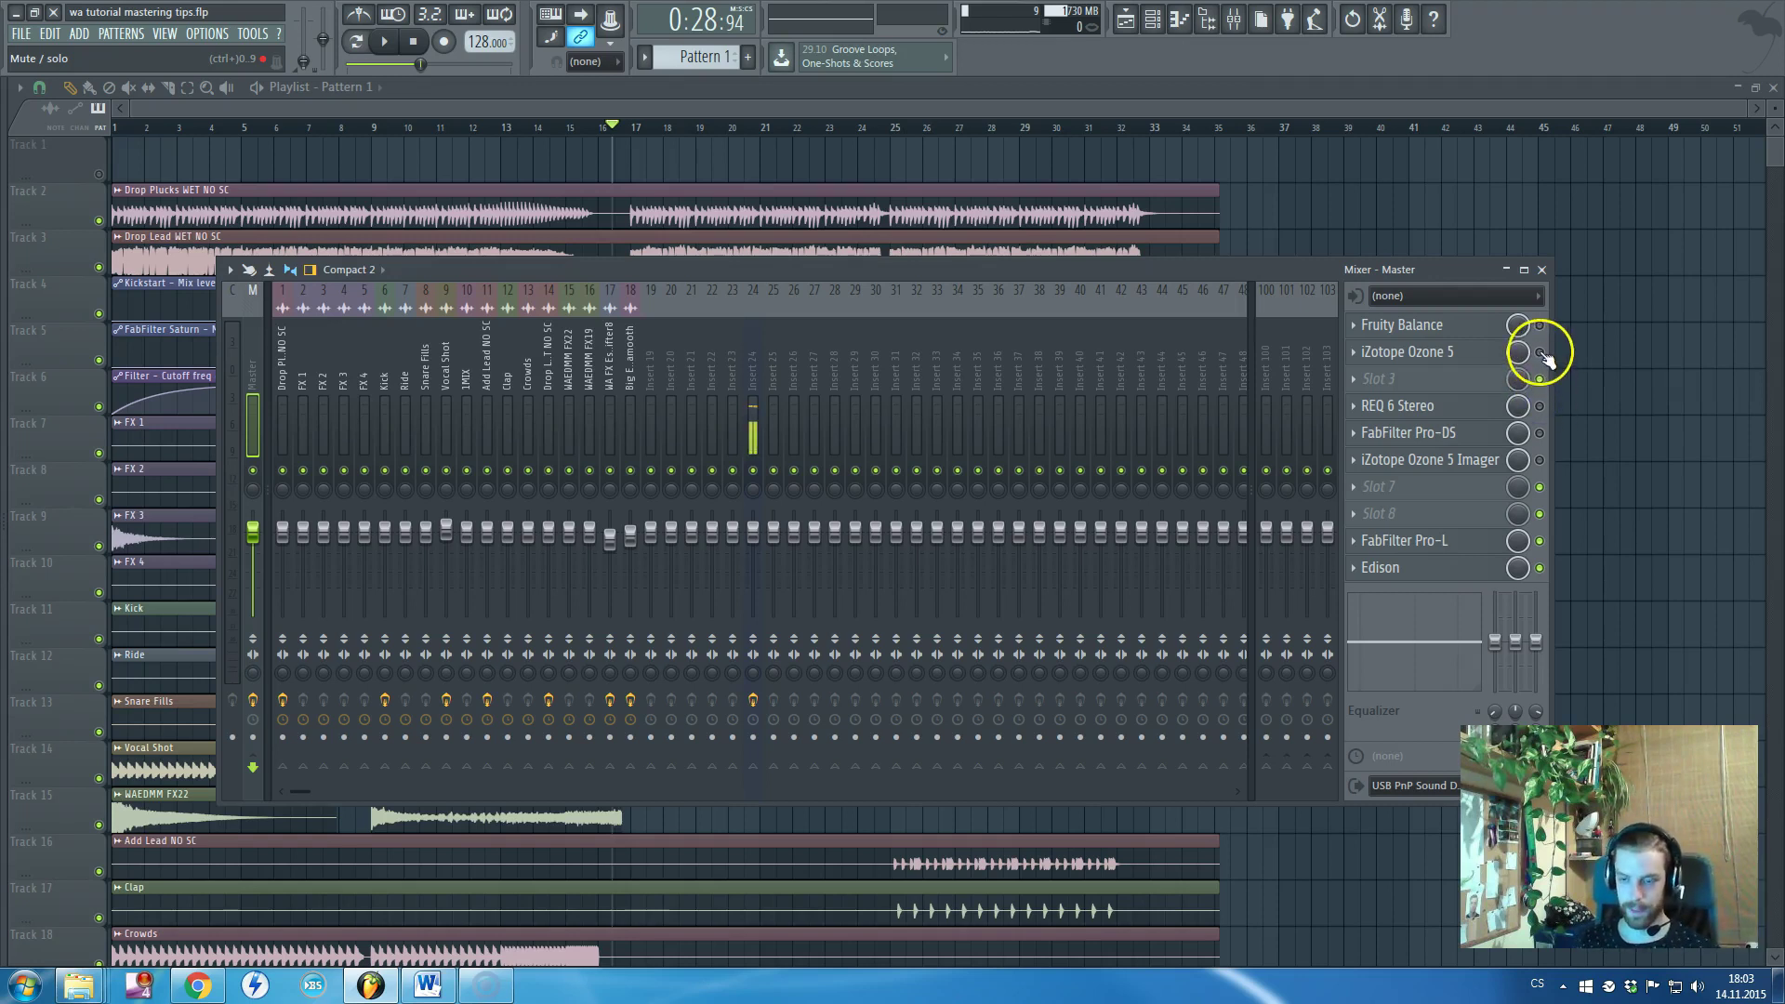
left_click(1541, 353)
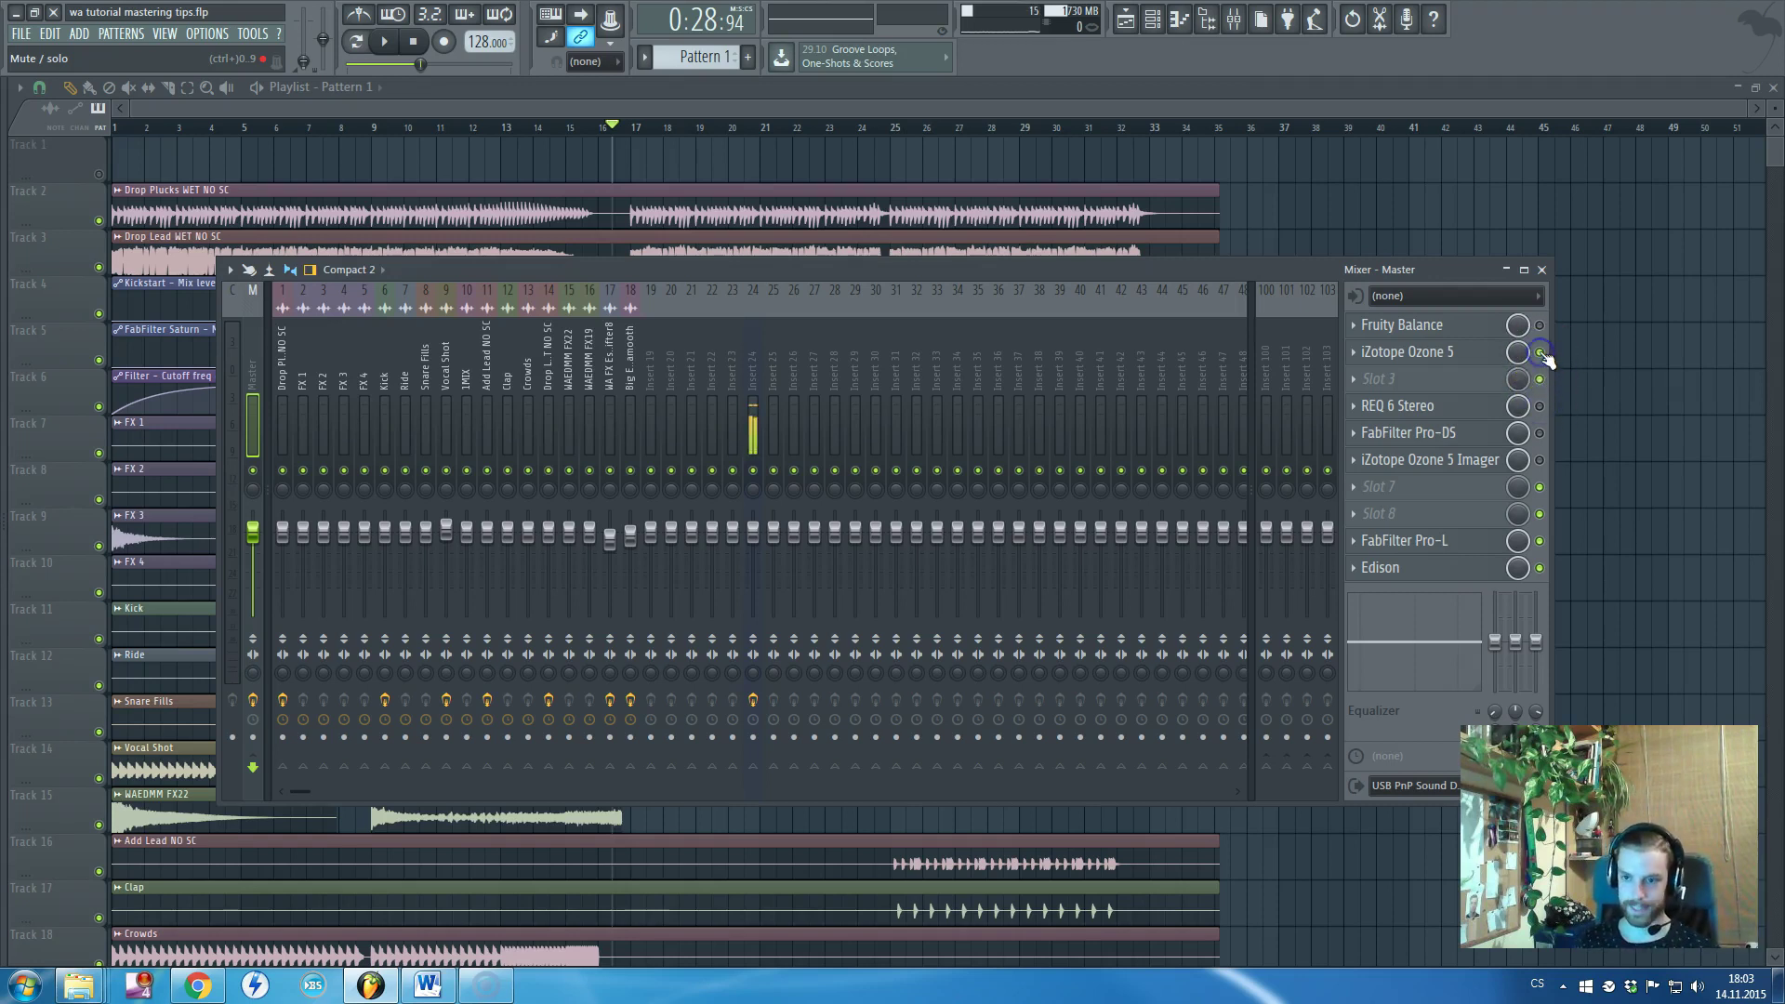
Bring up iZotope Ozone 5 on the Master and move its window fully into view
left_click(1481, 357)
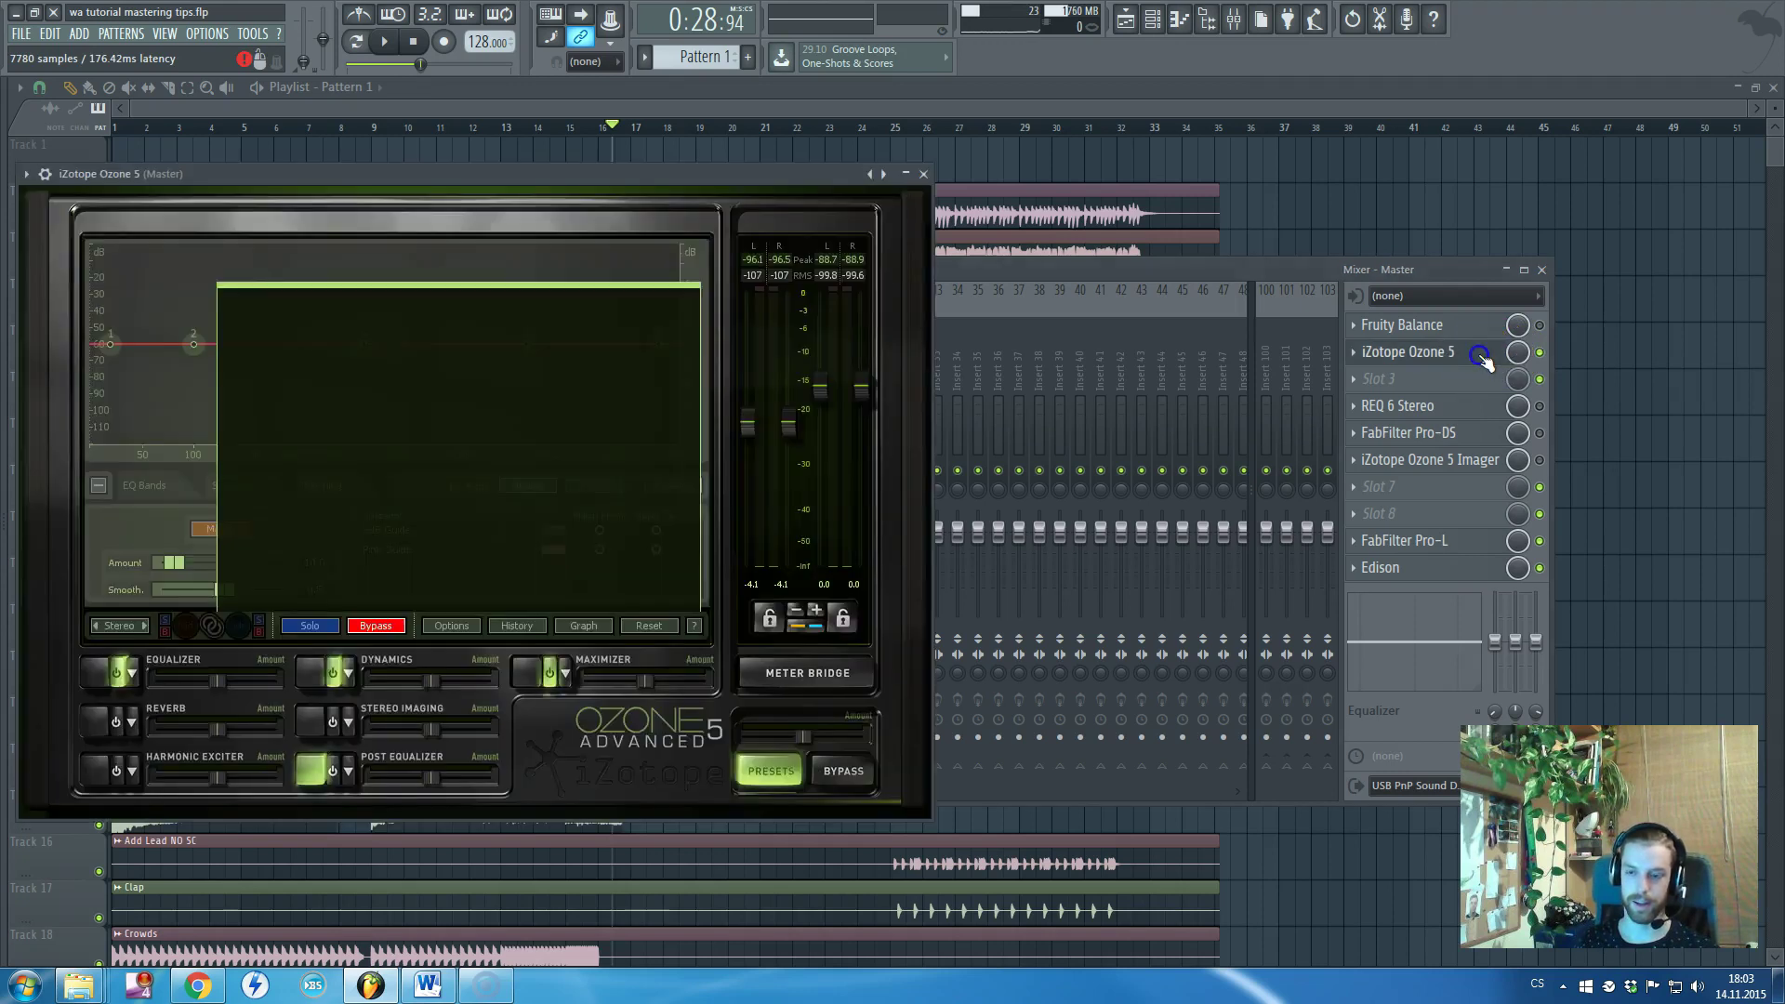
left_click_drag(759, 181, 988, 231)
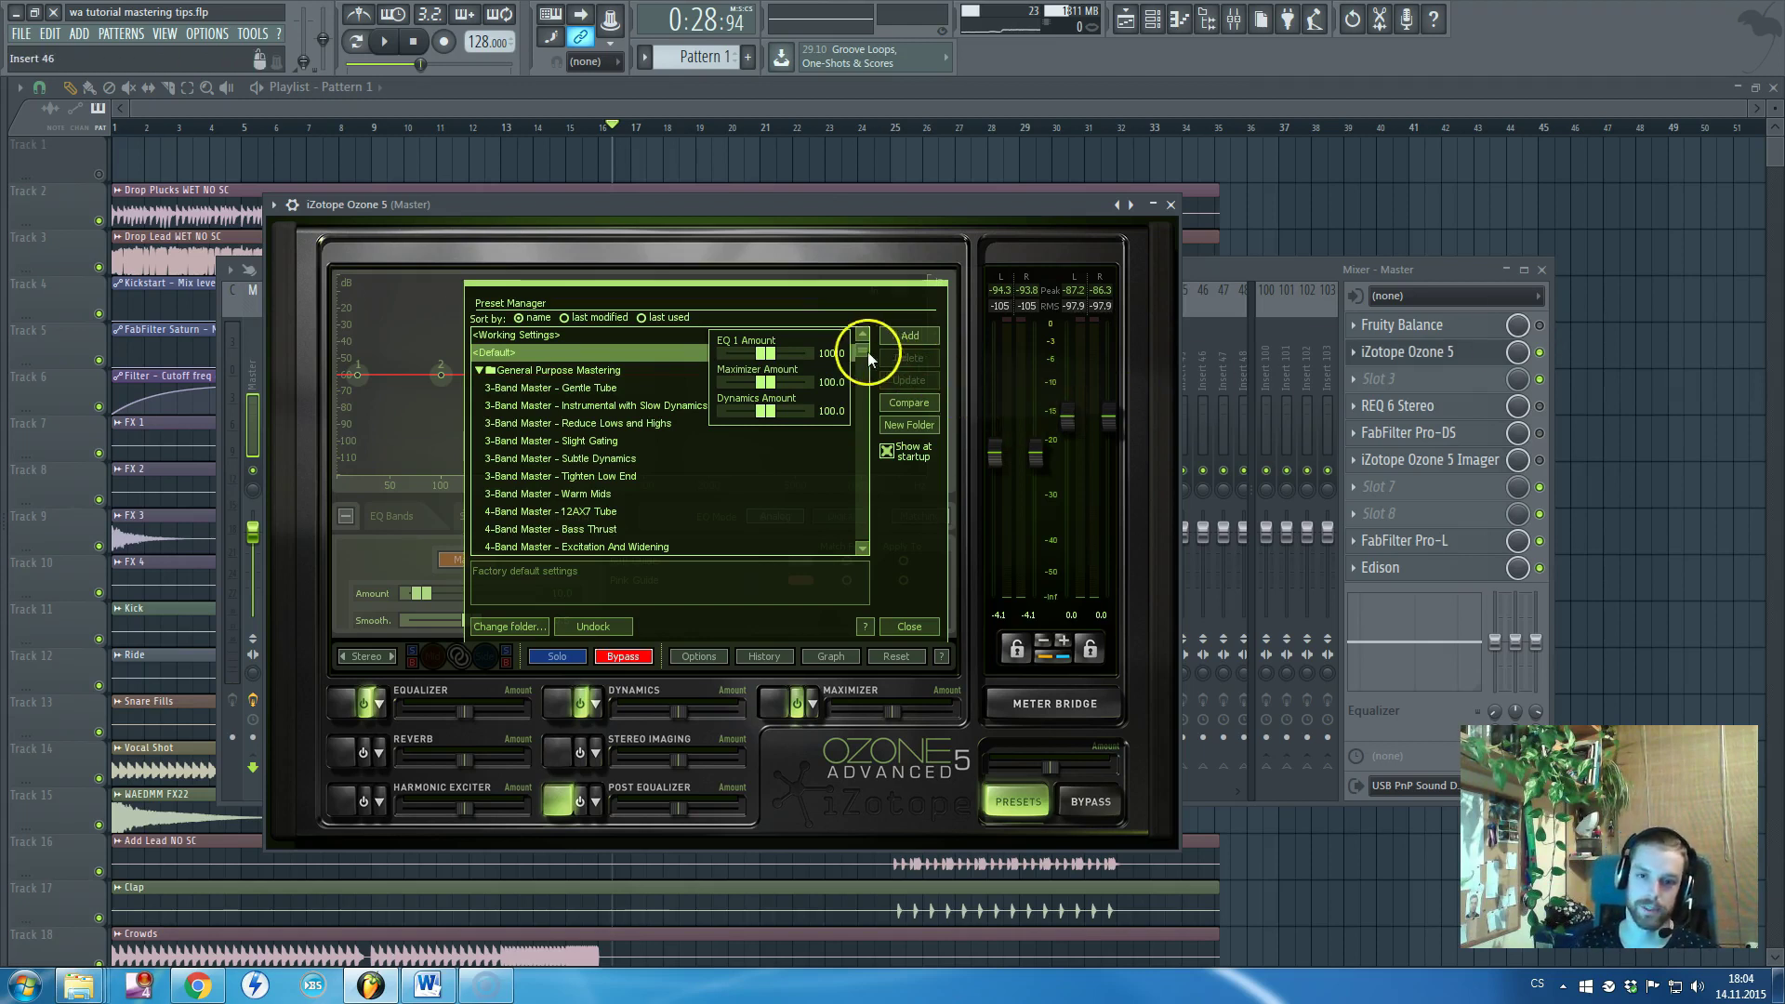
Browse Ozone 5's Genre-Specific Mastering presets, then disable the Ozone 5 slot on the master
left_click_drag(868, 351, 868, 393)
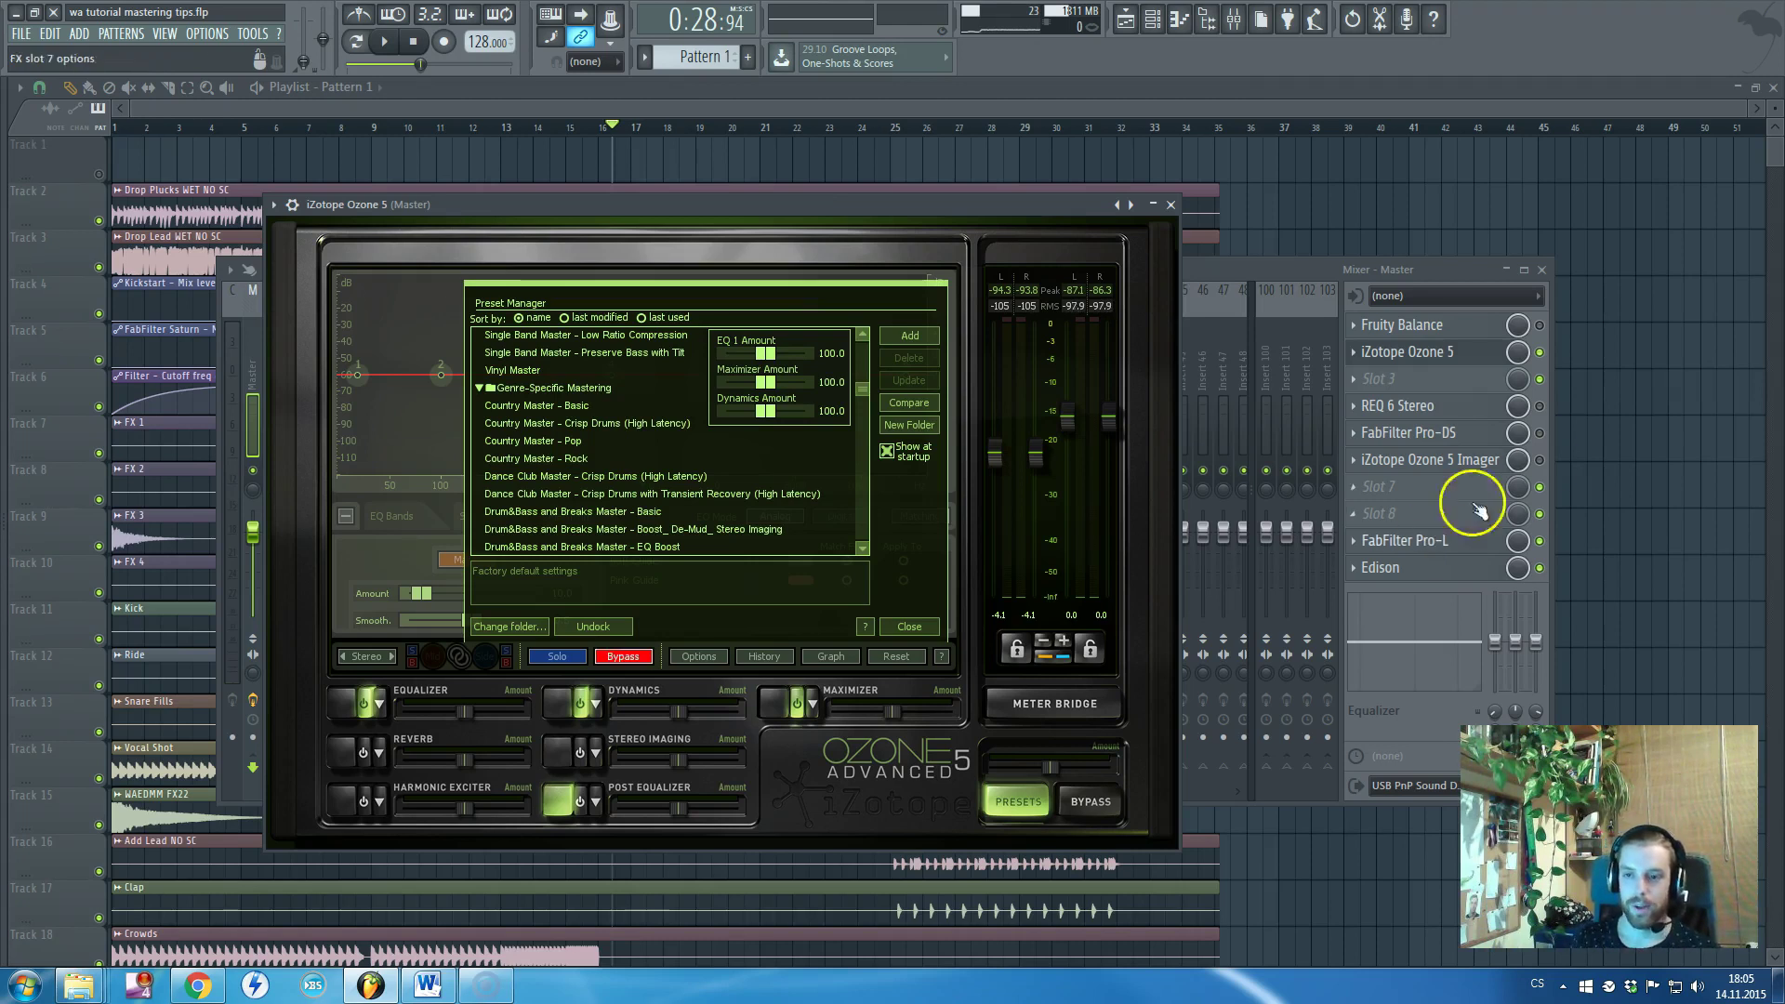
left_click(1541, 355)
left_click(1540, 353)
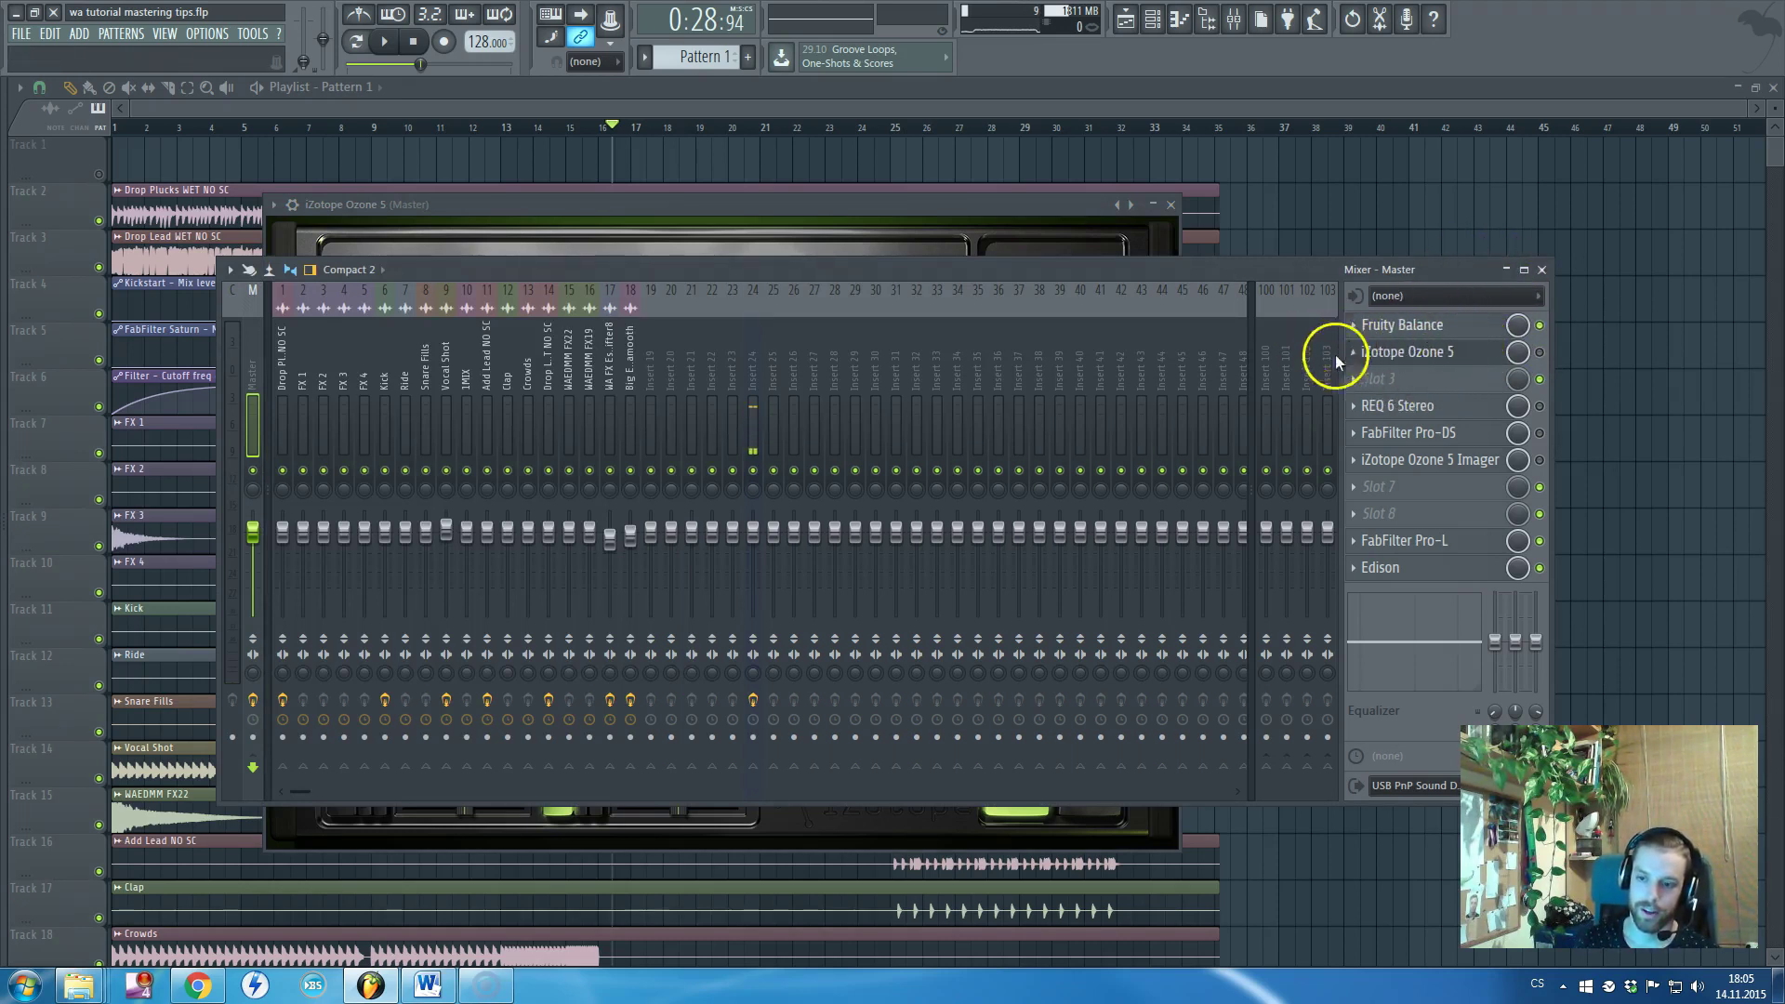
Compare the master with Ozone 5 off and on, then reopen Ozone 5 at its Preset Manager
left_click(1441, 362)
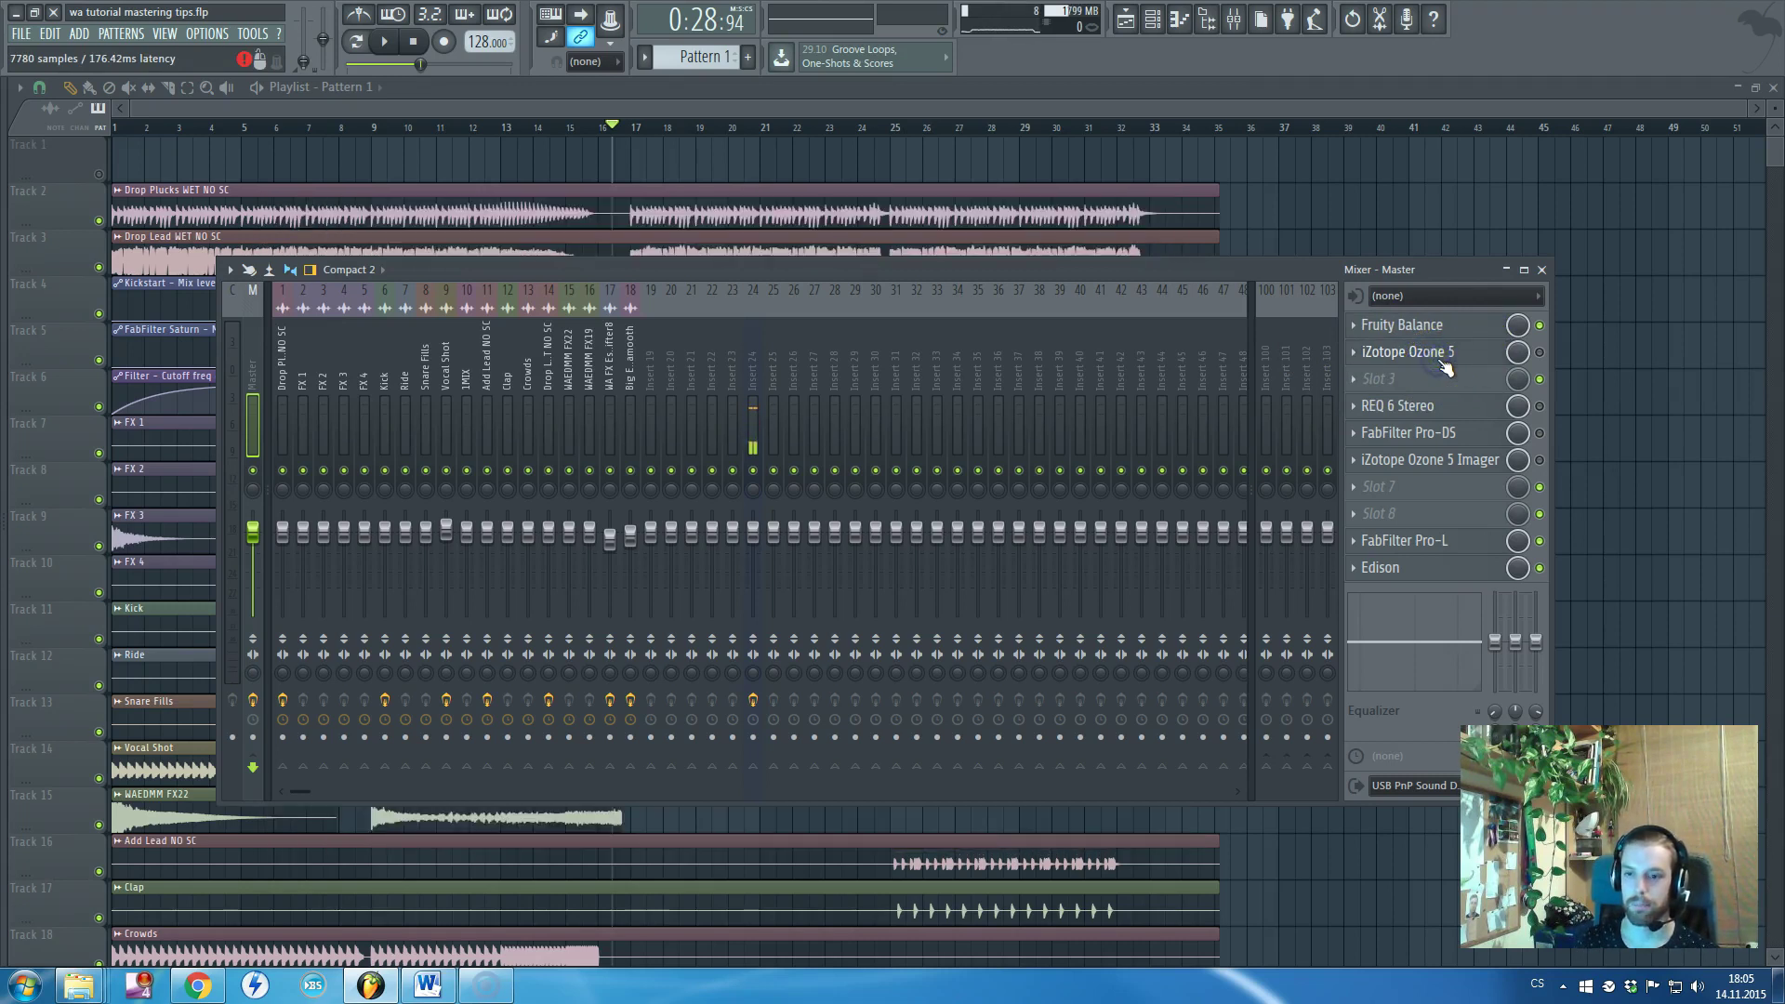
left_click(1519, 355)
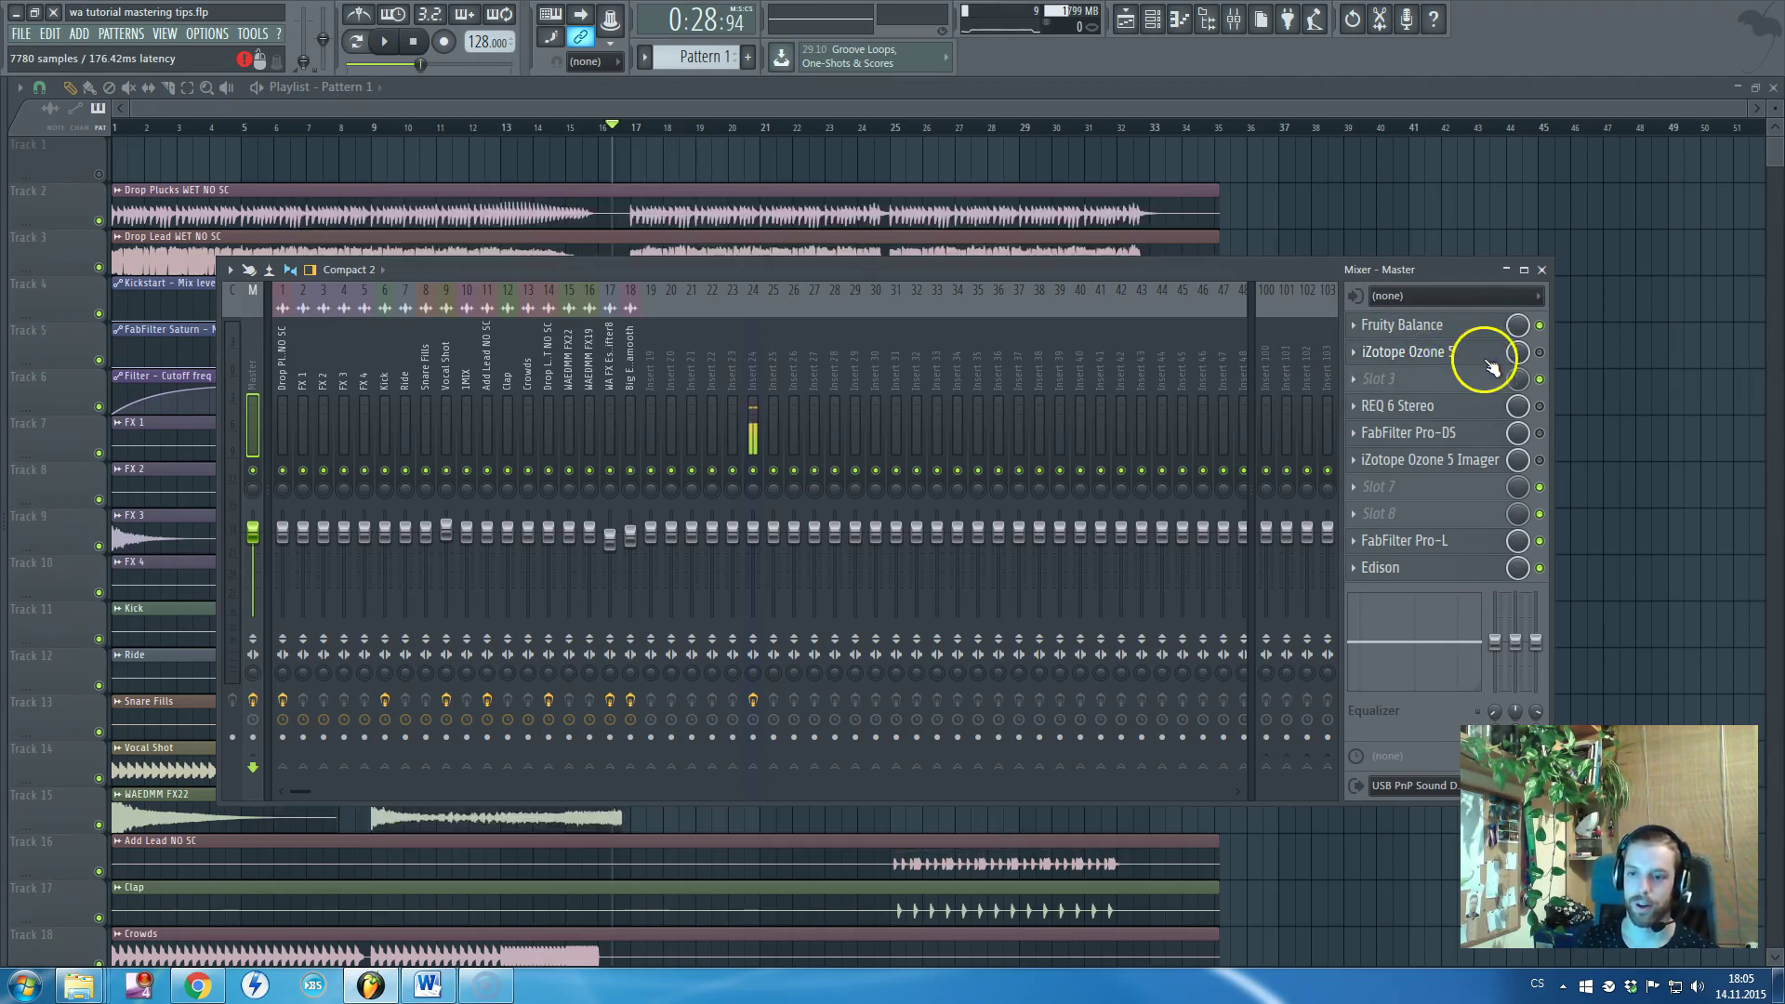
left_click(1539, 353)
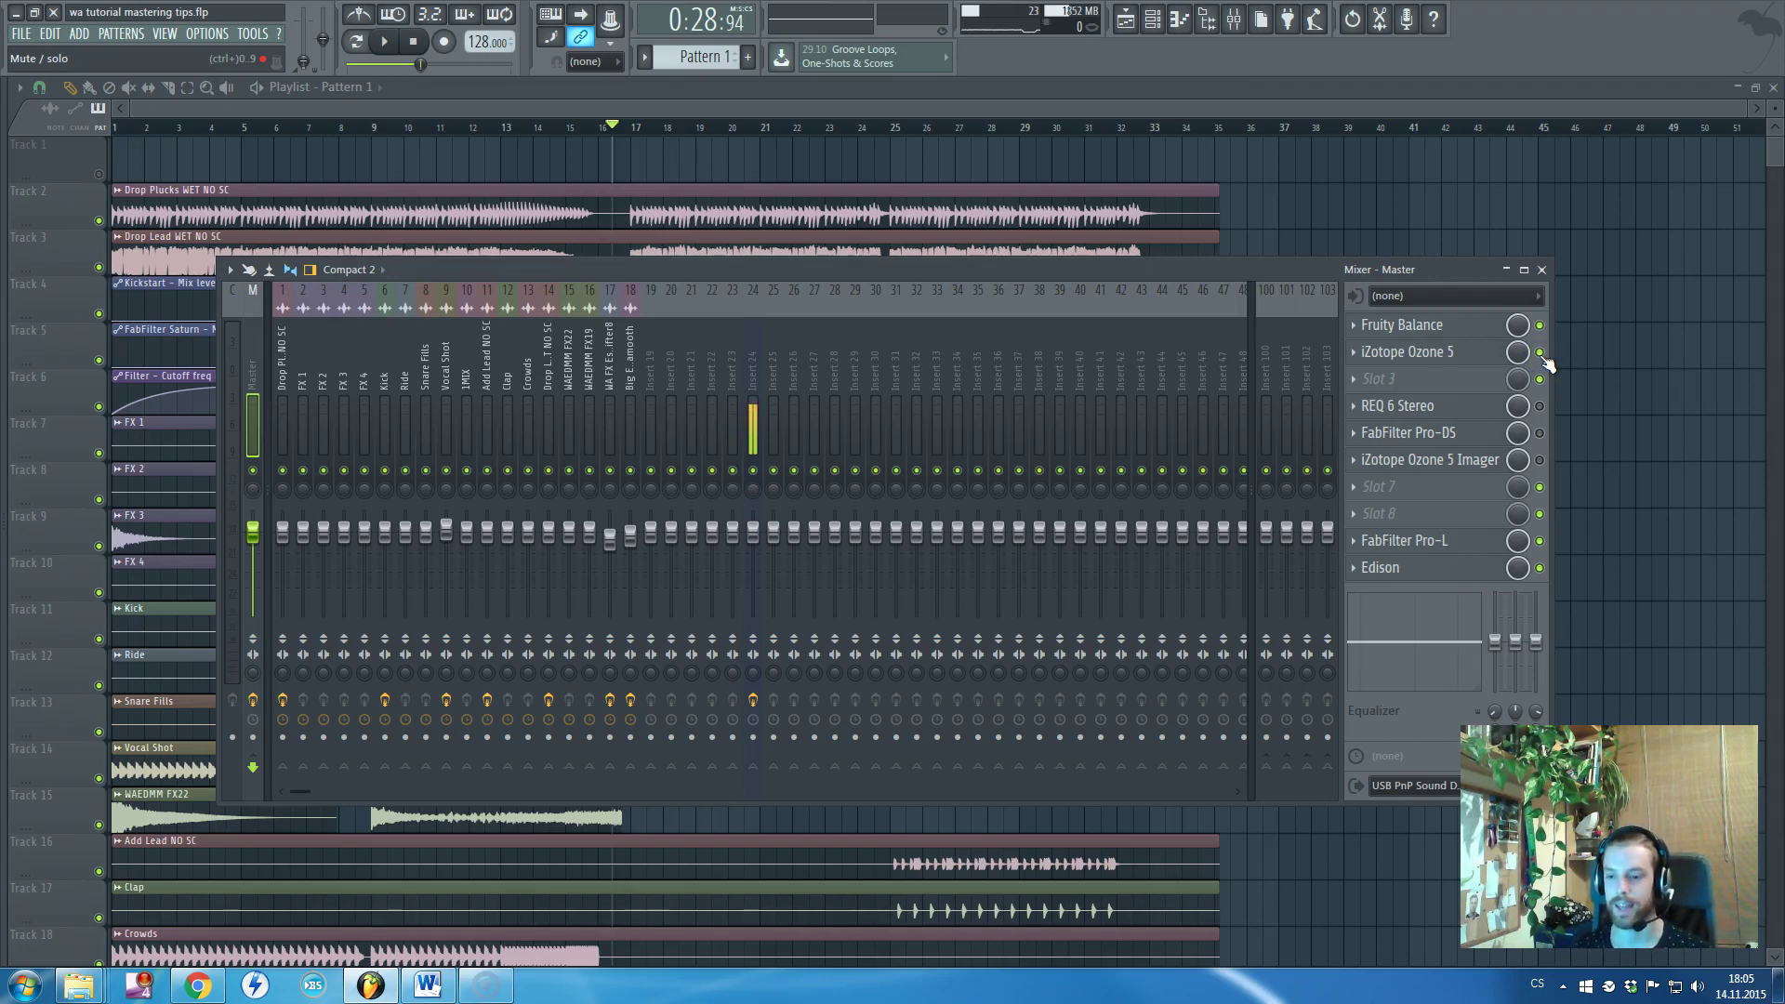
left_click(1403, 352)
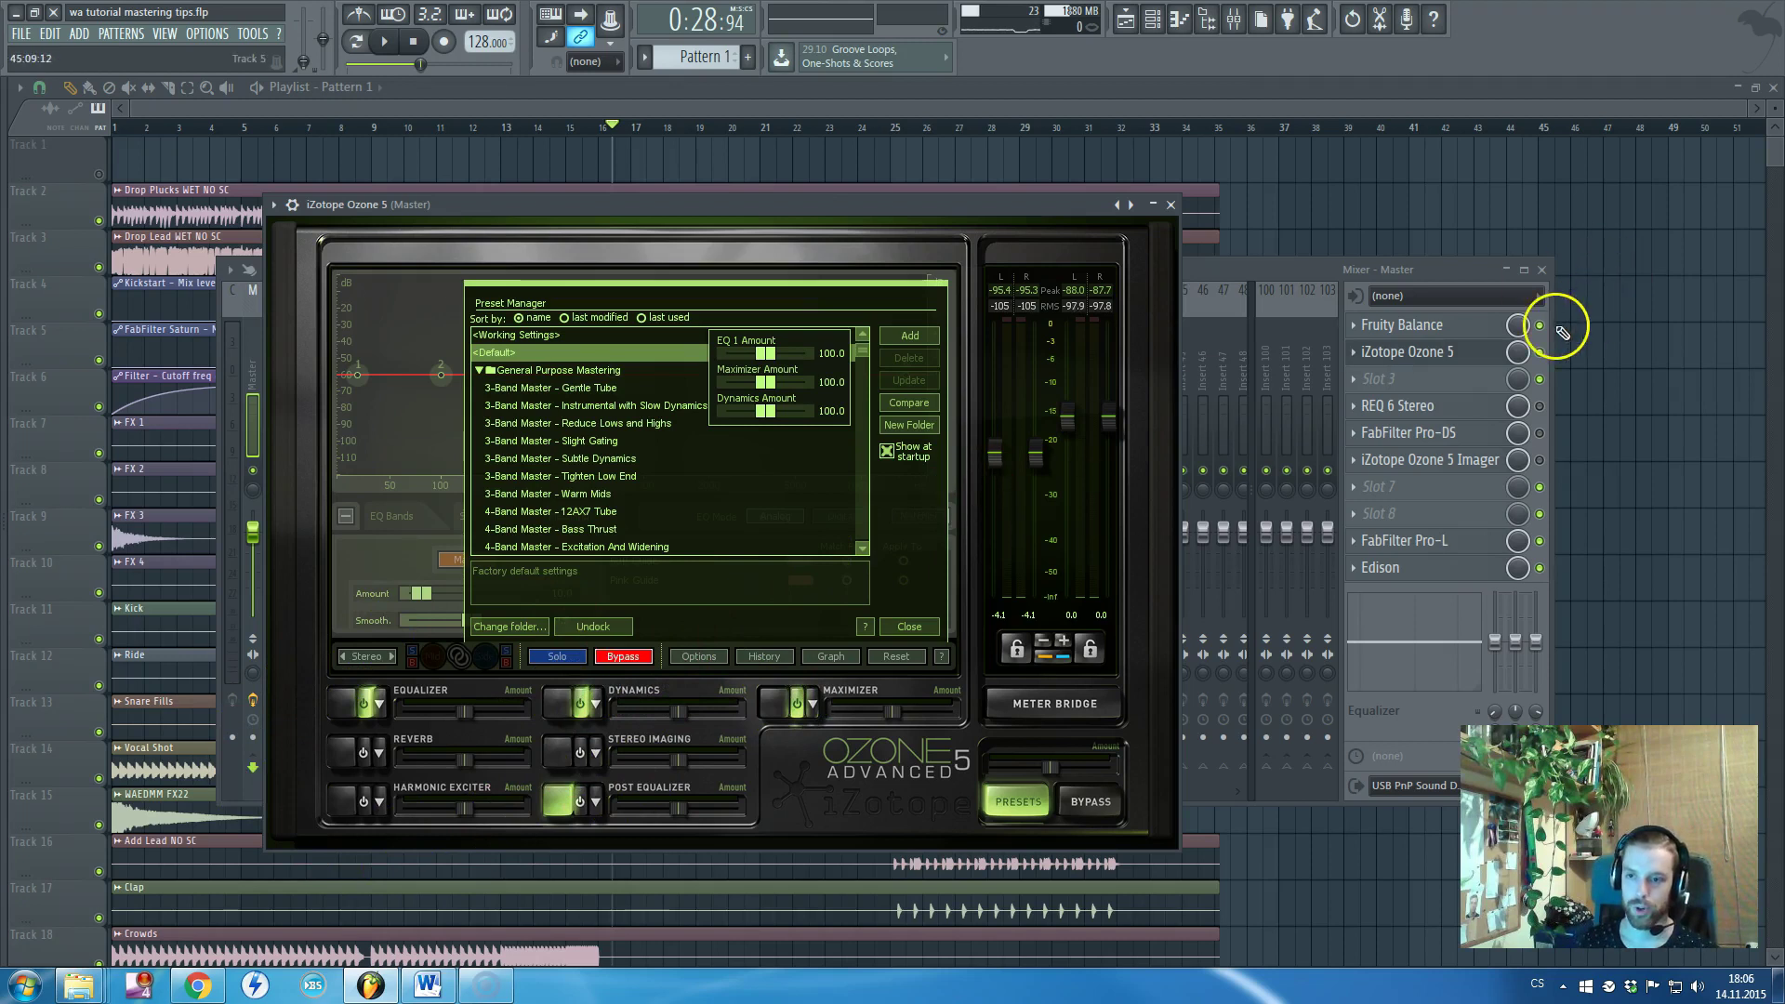
Open the Master's Fruity Balance plugin and grab its Volume knob
left_click(885, 450)
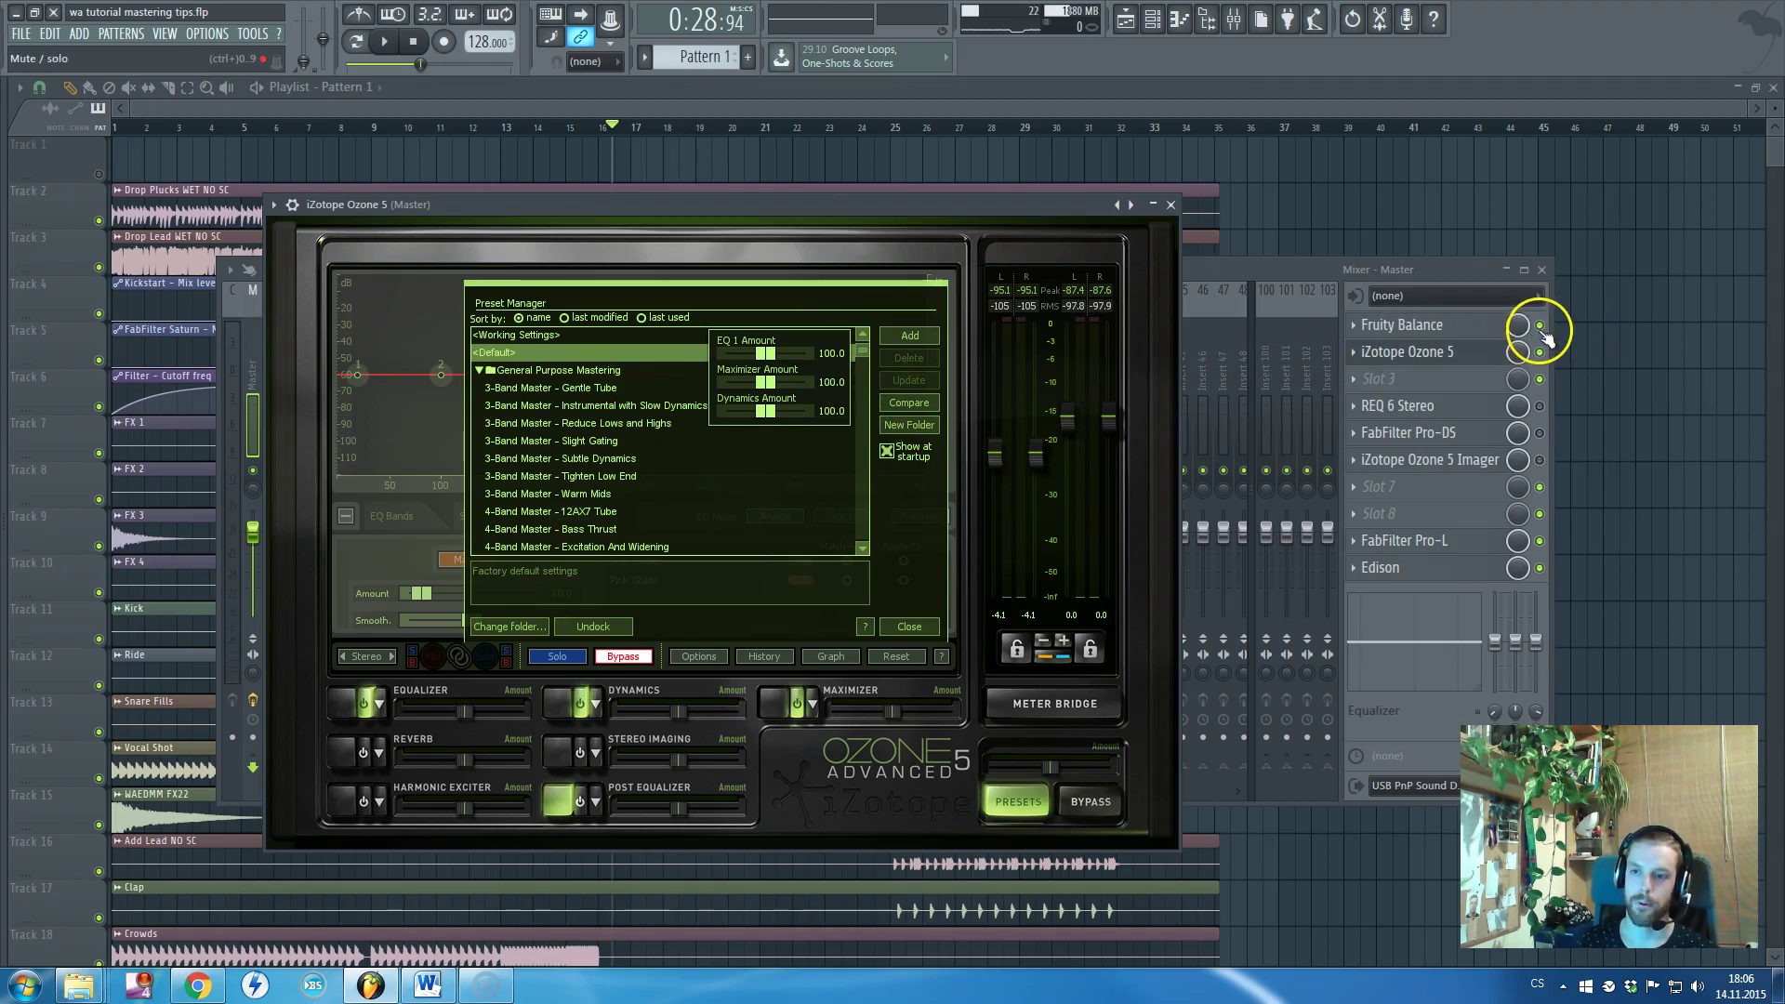
left_click(1452, 325)
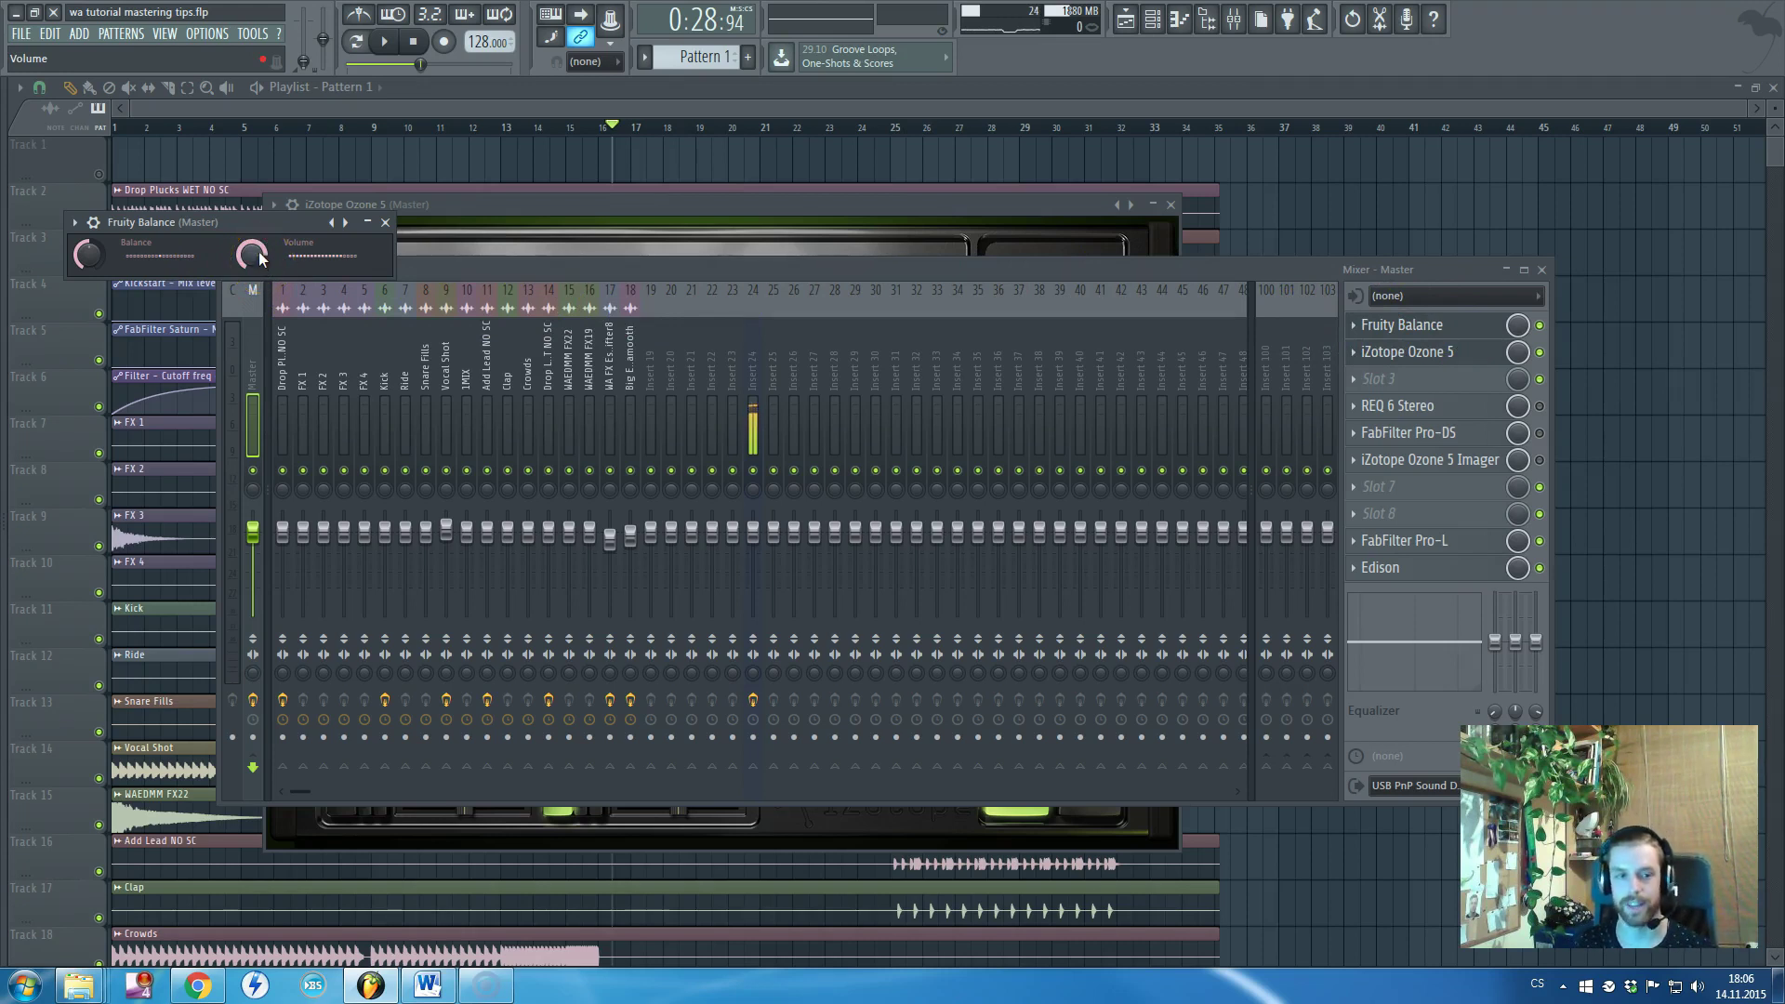
left_click_drag(259, 251, 245, 298)
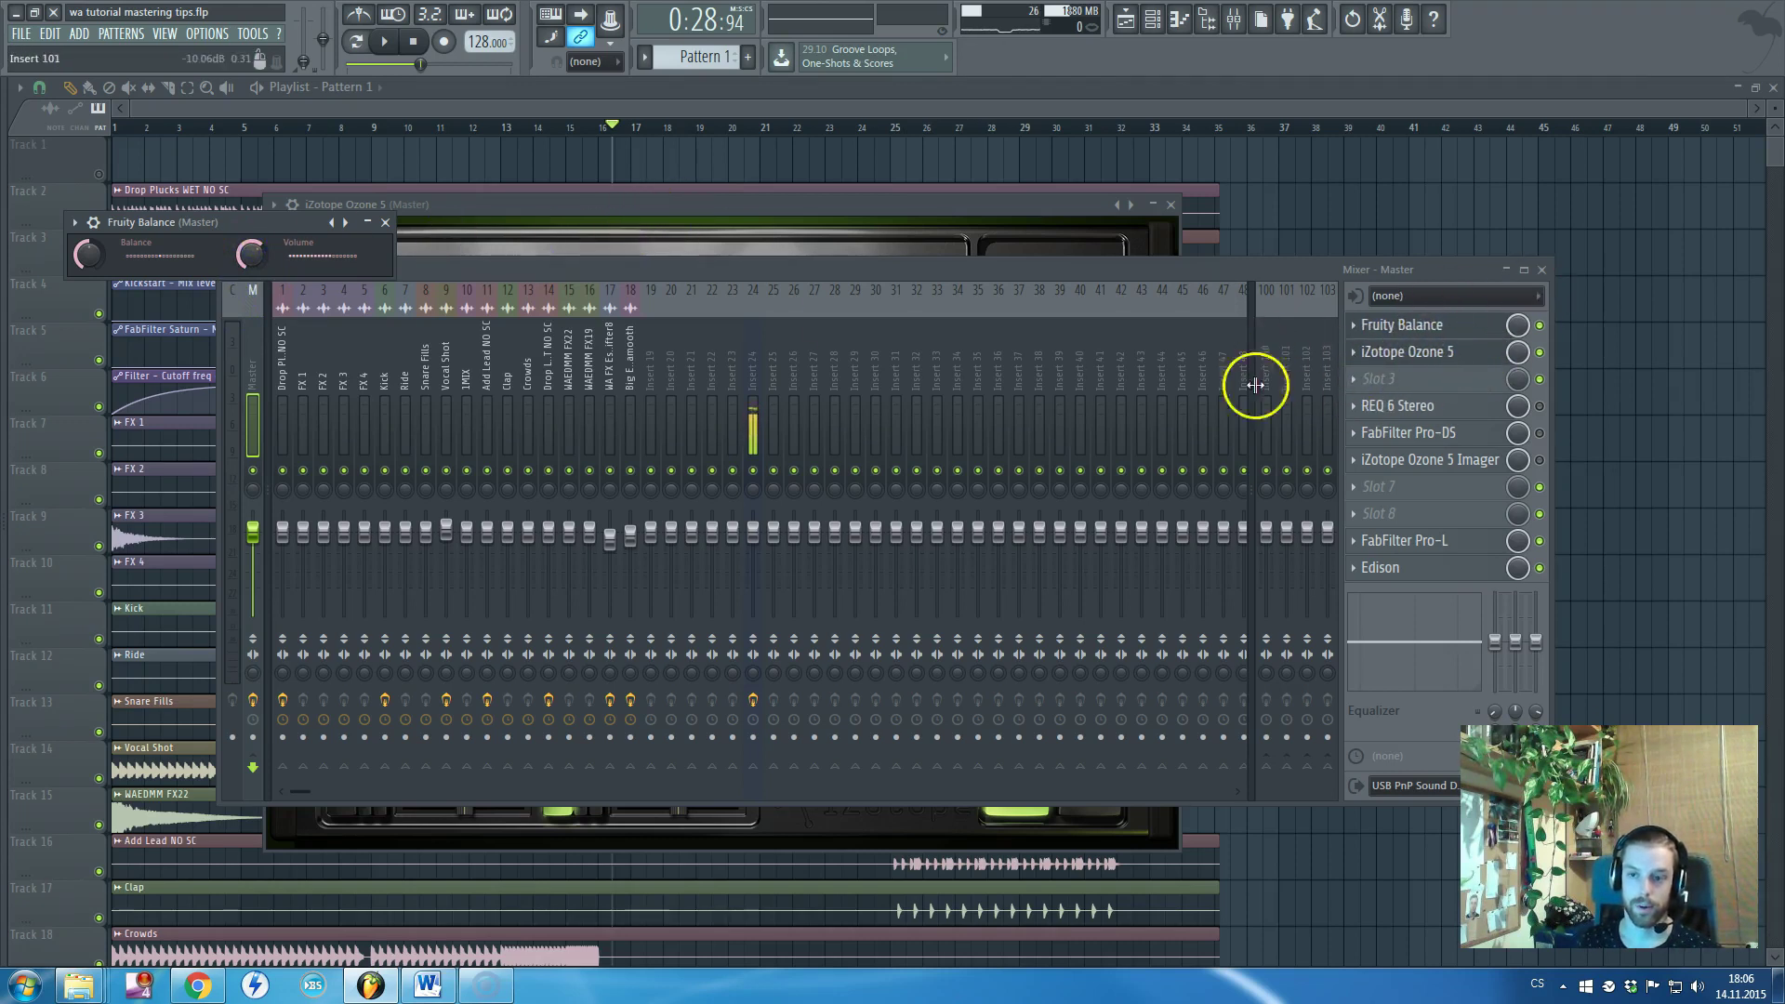
Close Fruity Balance and raise Ozone 5's input gain to about -0.2 dB
left_click(385, 223)
left_click(571, 212)
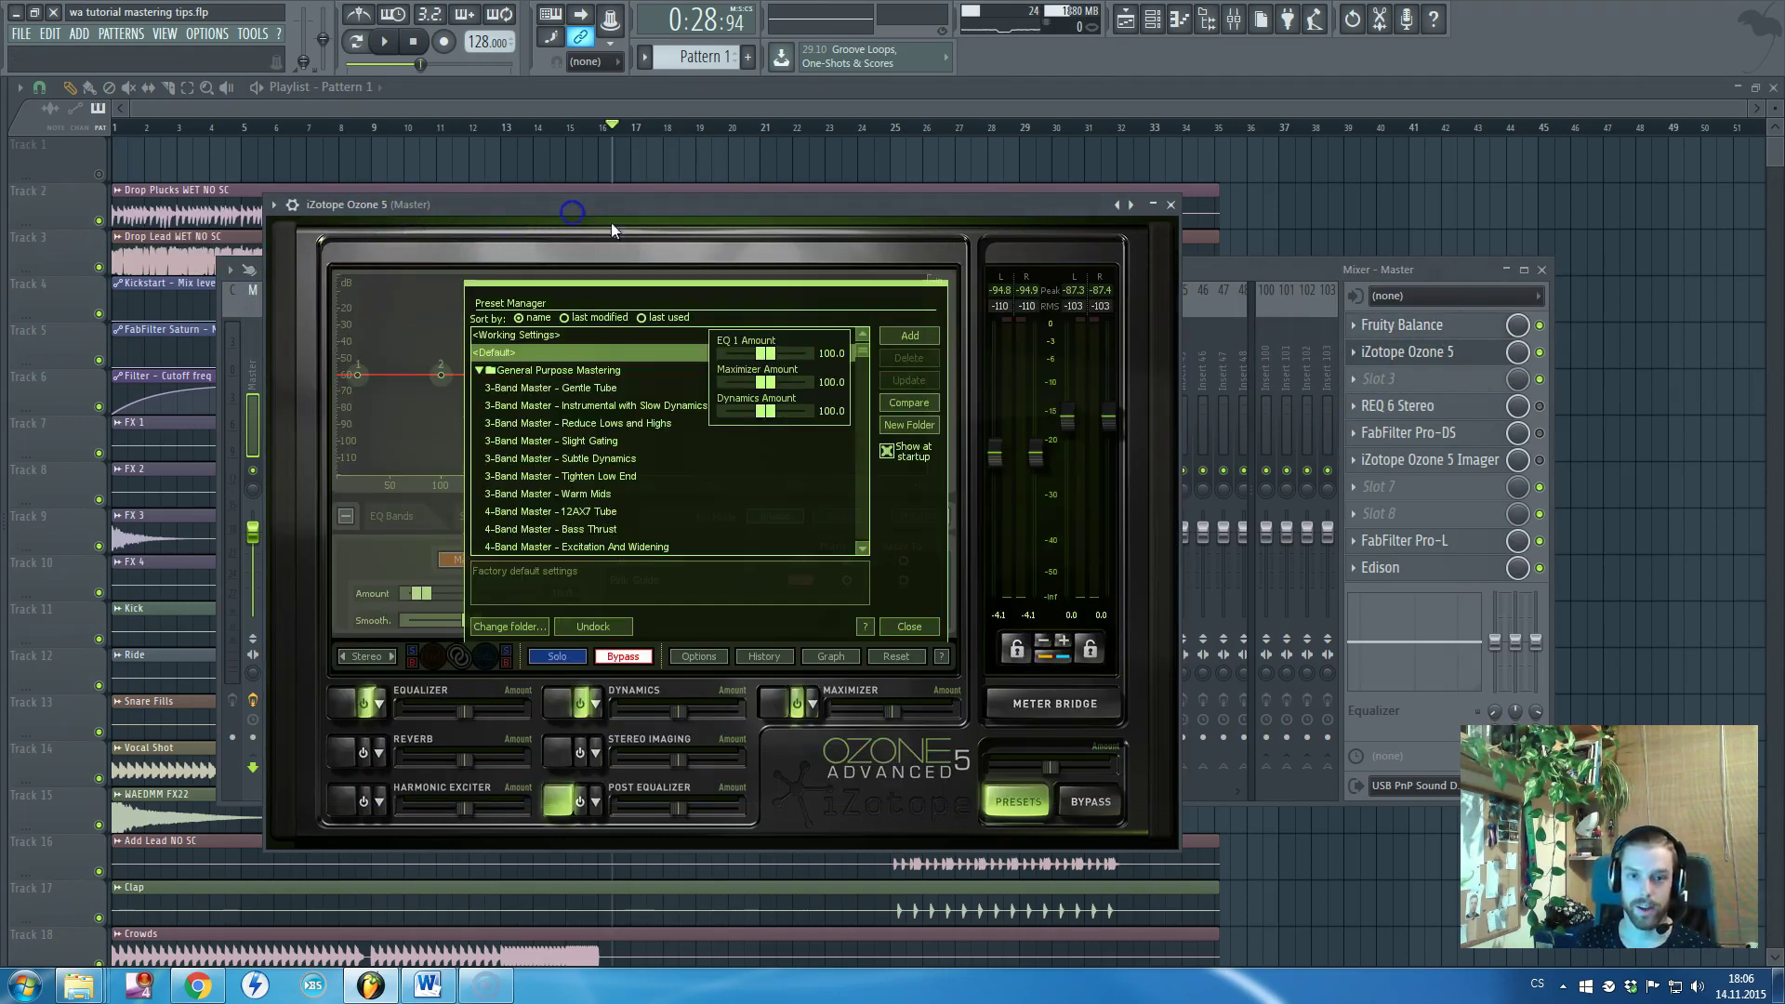
left_click_drag(1041, 462, 1108, 402)
Switch Ozone 5's Maximizer limiting mode to IRC after trying Soft
left_click(777, 704)
left_click(911, 629)
left_click(372, 554)
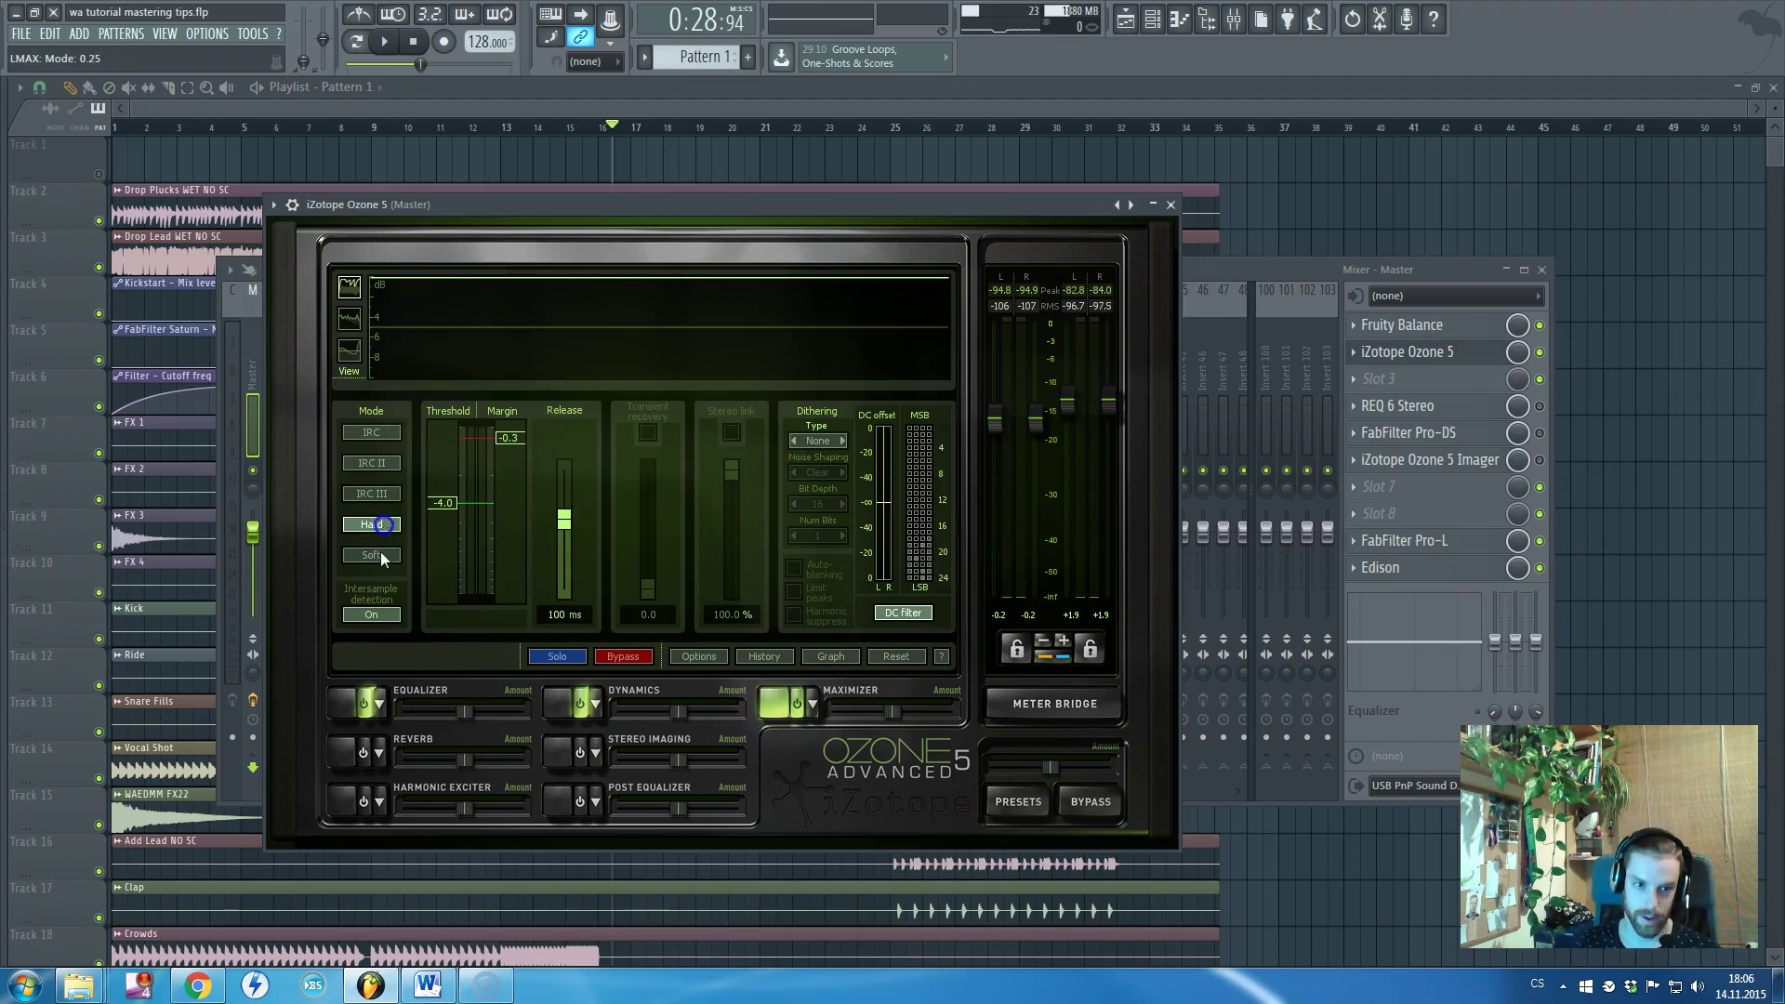
left_click(385, 432)
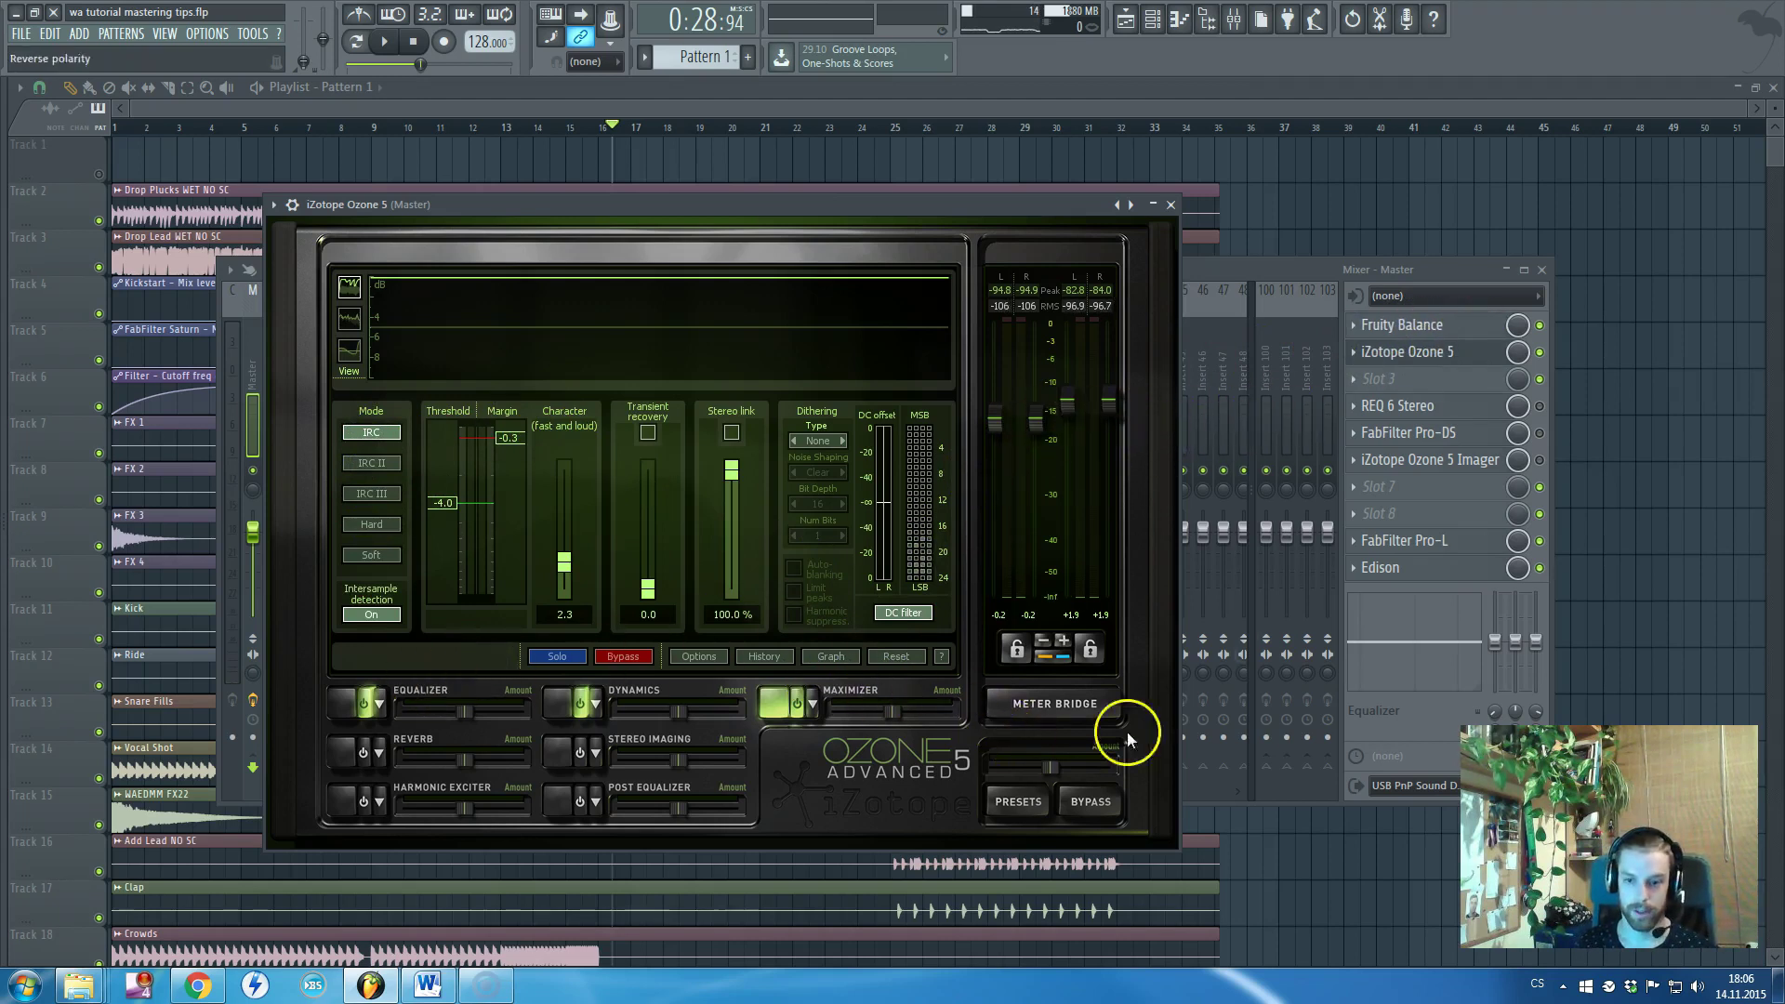
left_click(1547, 324)
left_click(1024, 202)
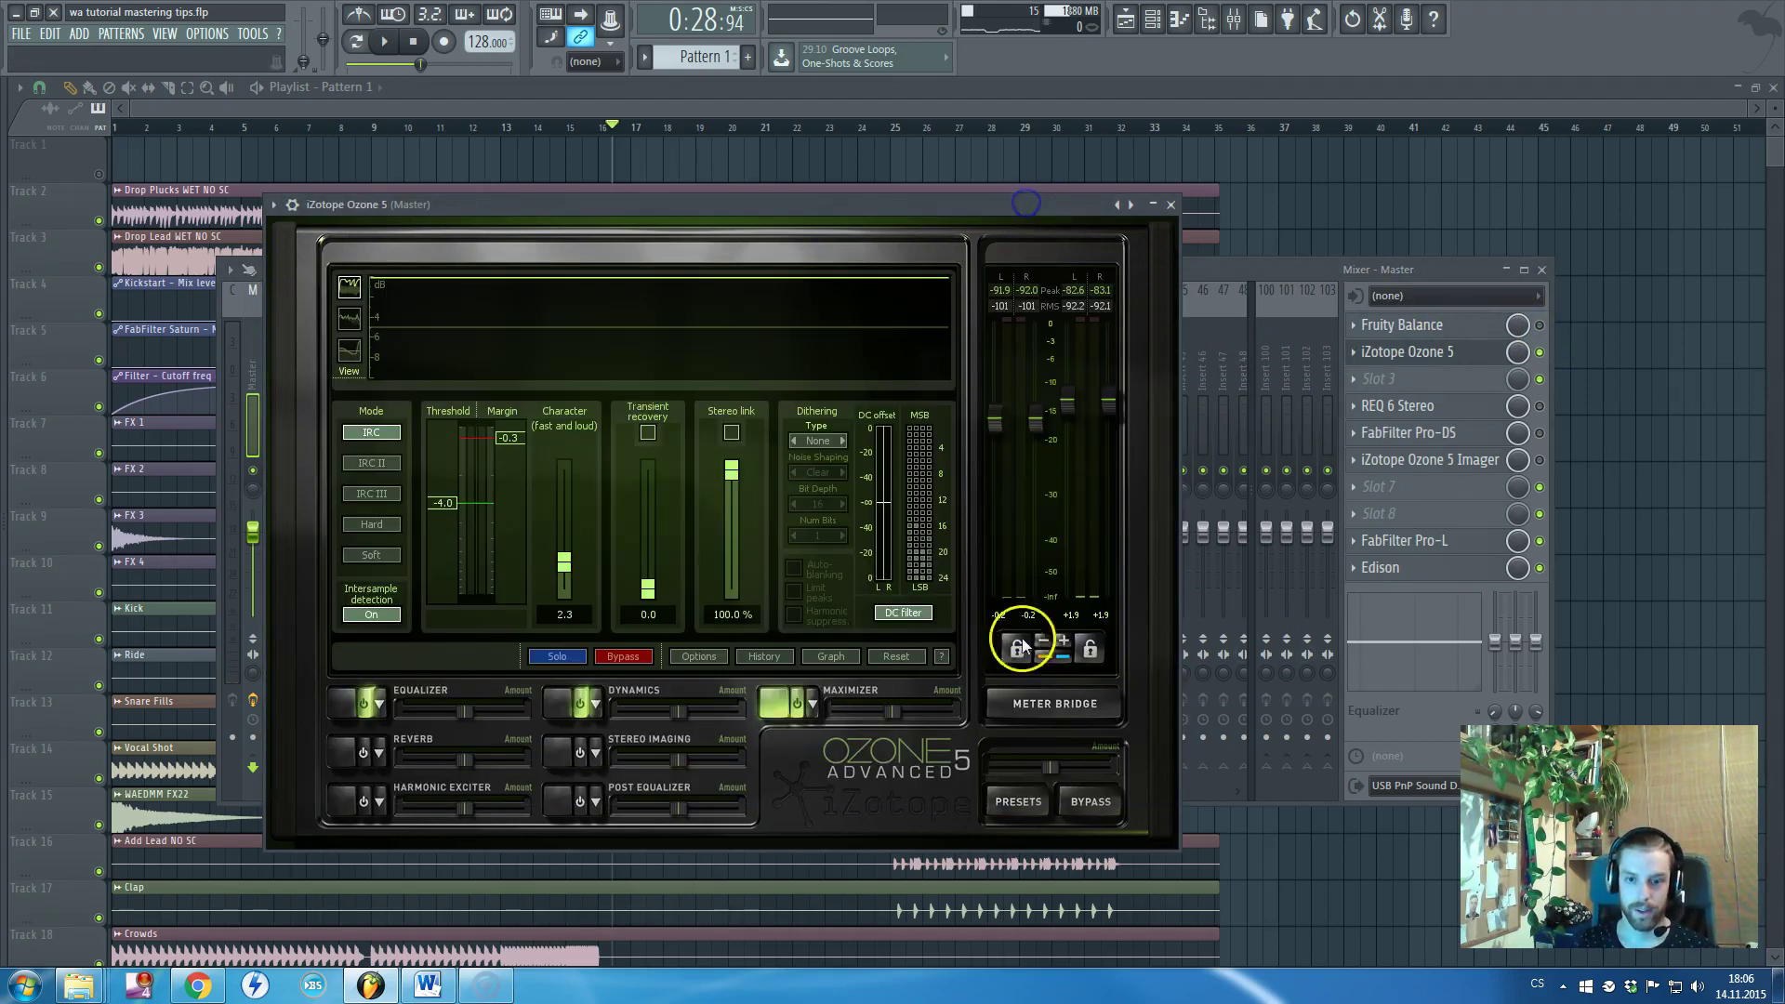
Open Ozone's Preset Manager, then select bars 17 to 25 in the playlist as the loop range
left_click(1016, 800)
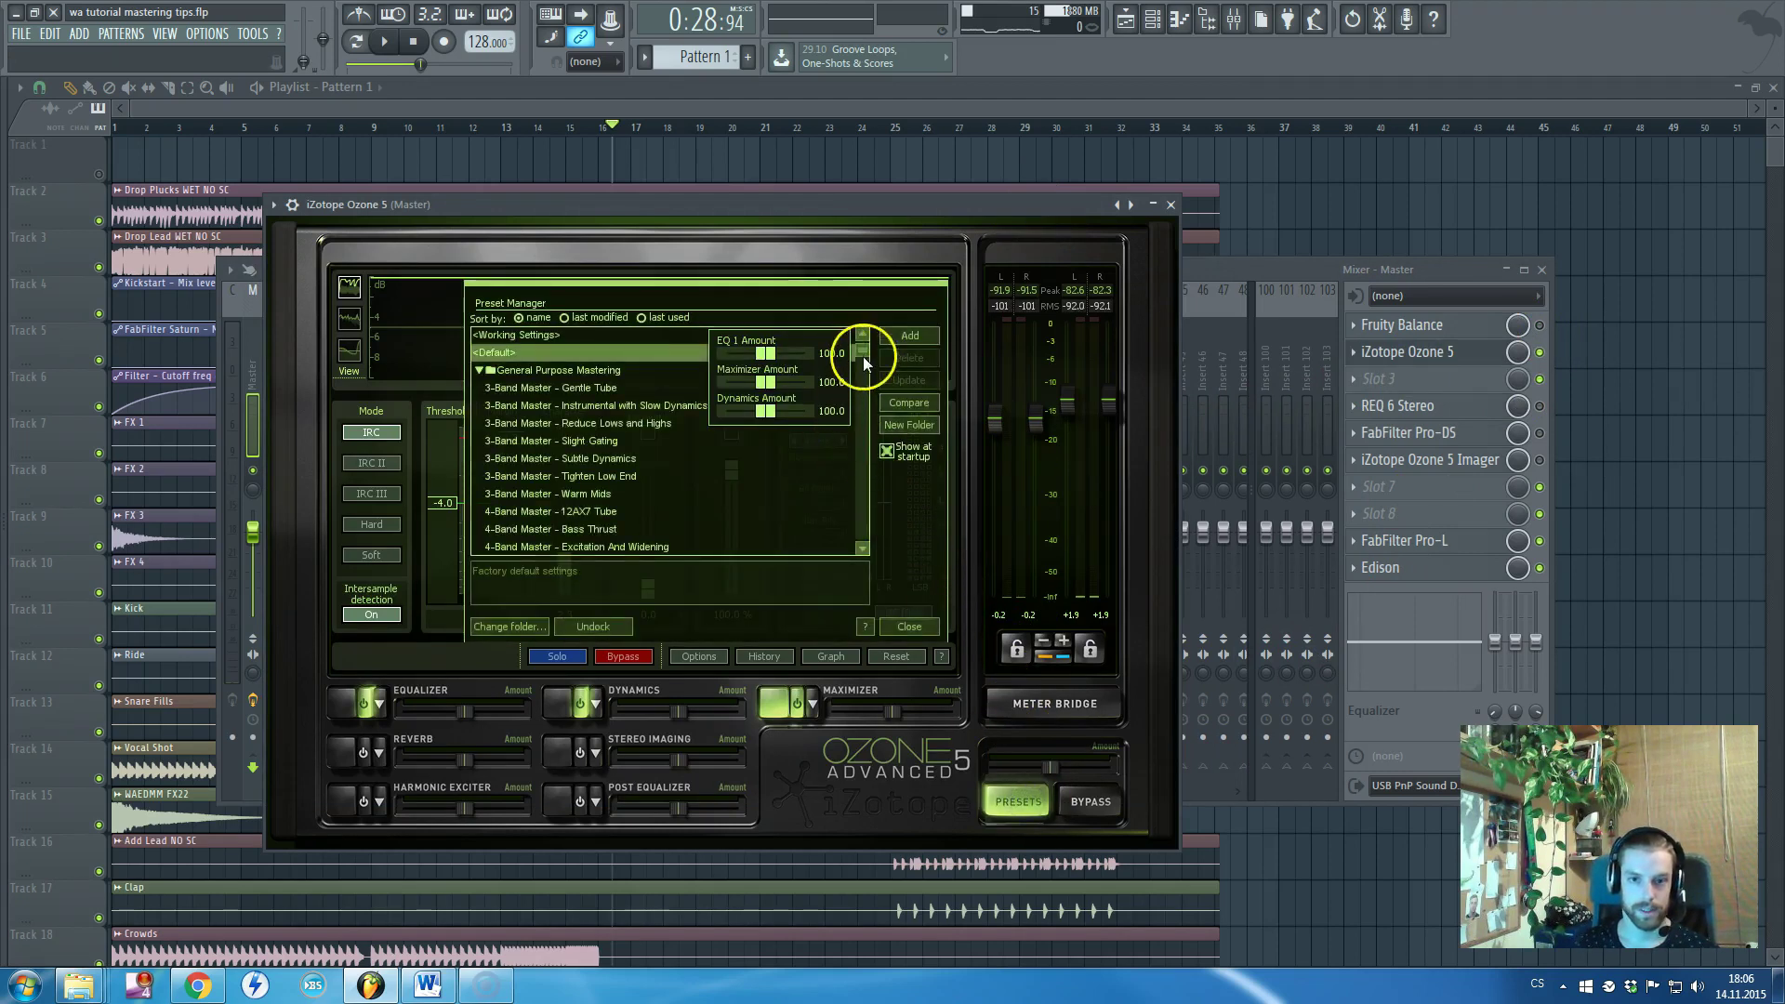
left_click(863, 380)
left_click_drag(866, 383, 869, 406)
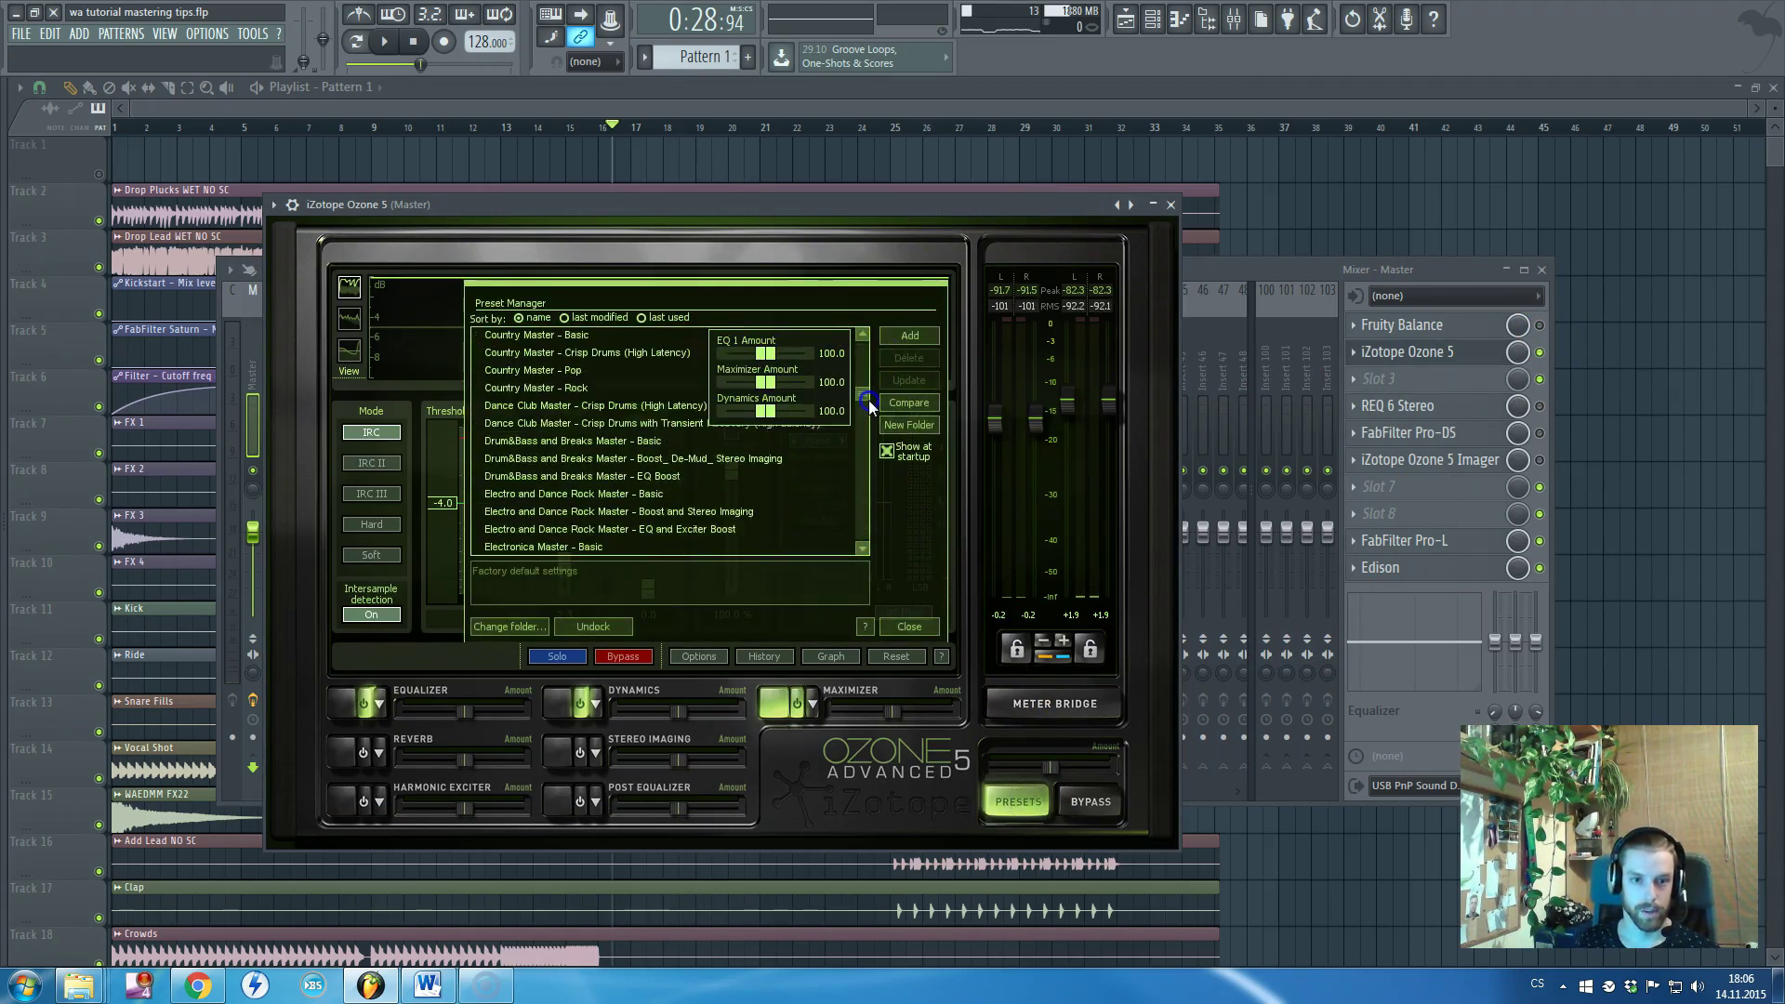
left_click(801, 95)
left_click_drag(631, 127, 894, 170)
Load the Dance Club Master crisp-drums preset in Ozone 5 and play bars 17–25
left_click(1234, 19)
left_click(1453, 354)
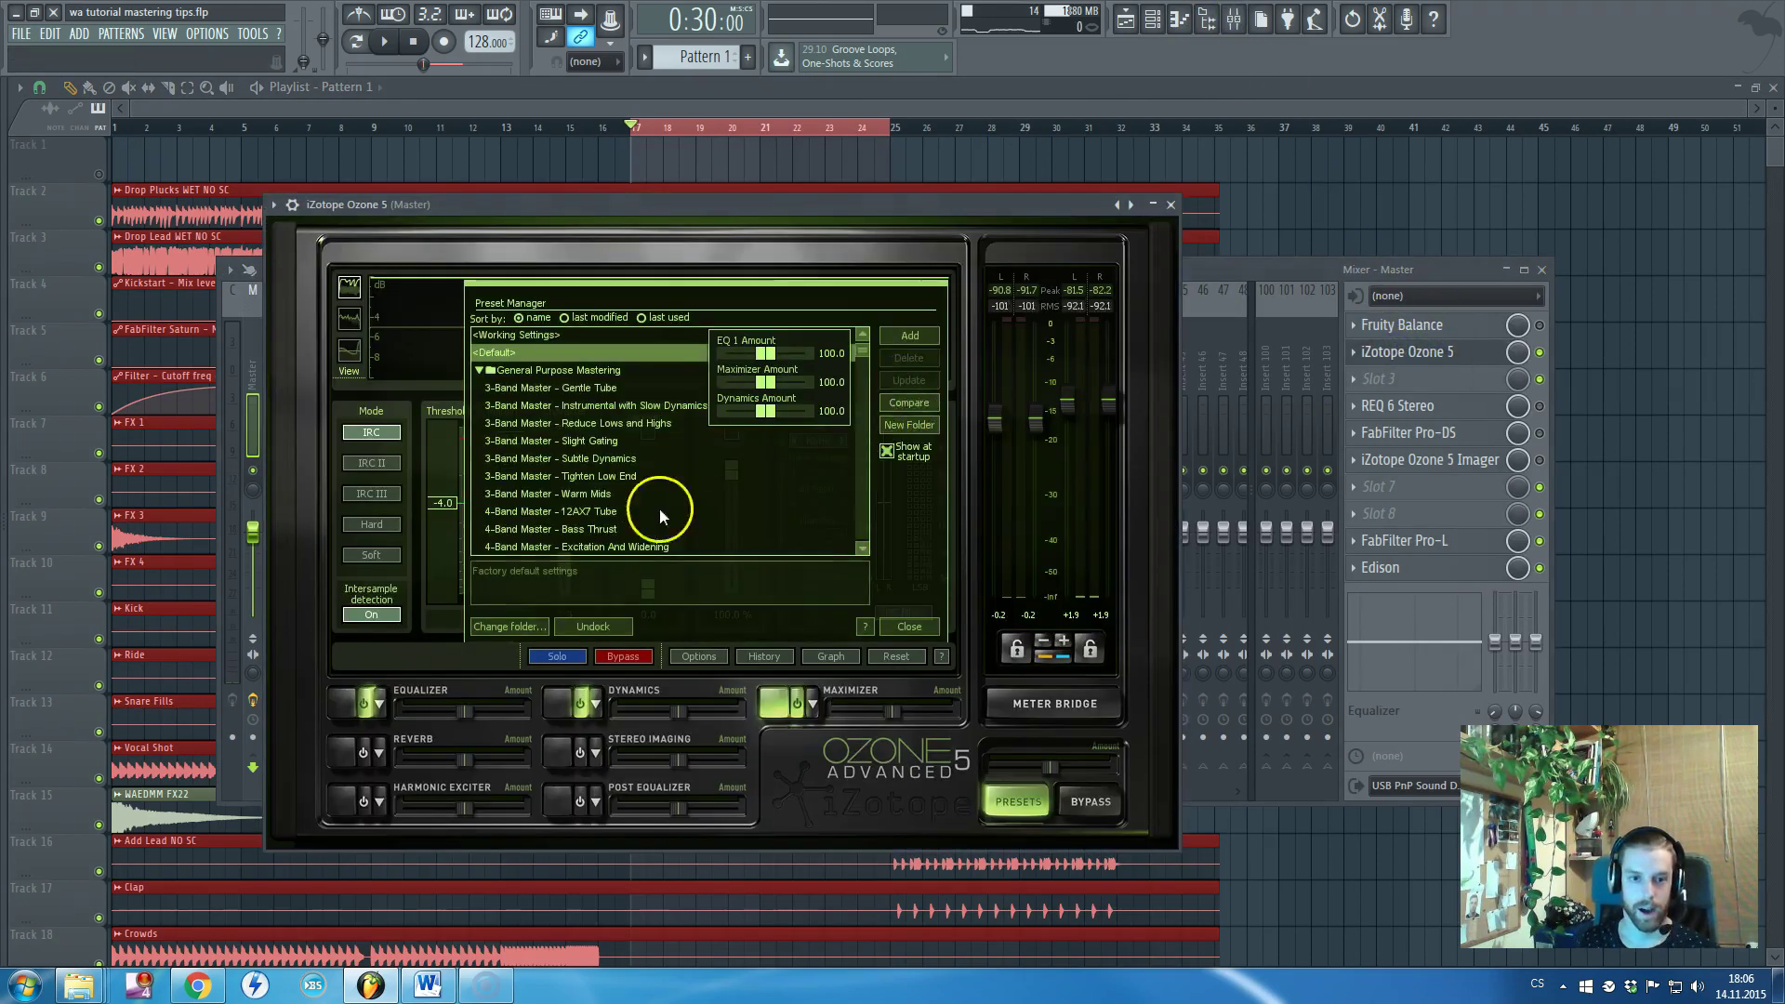
left_click_drag(863, 346, 865, 394)
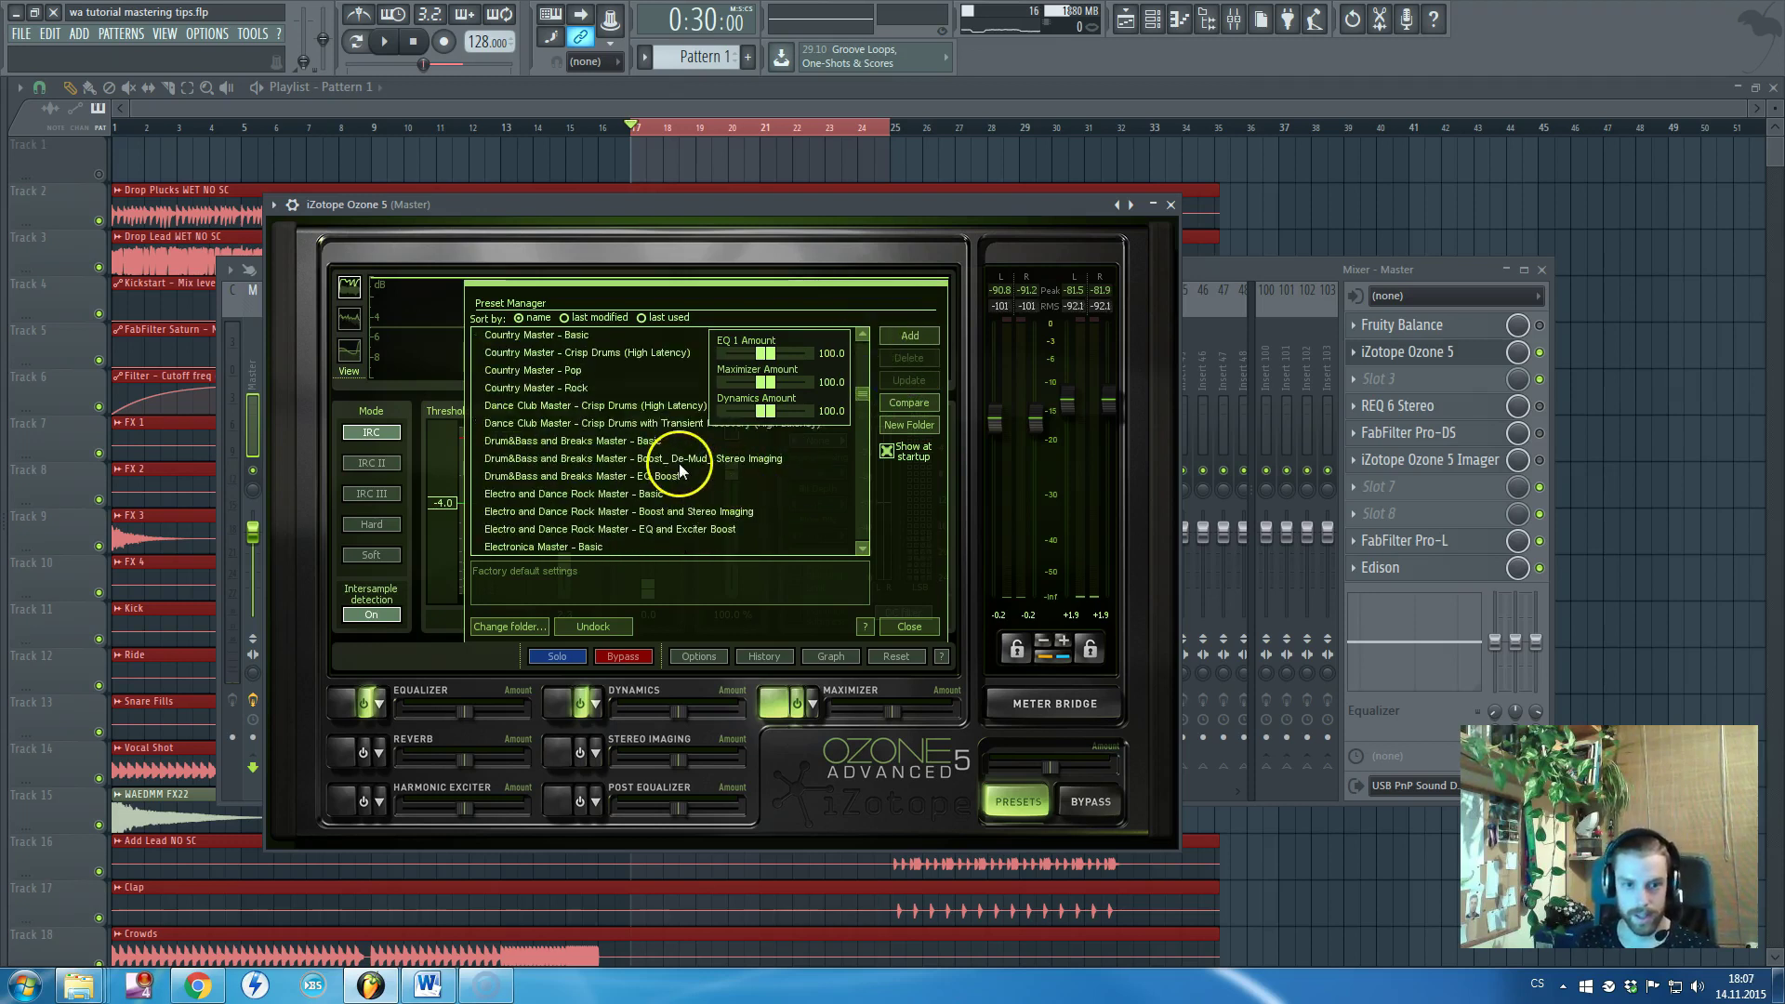
scroll(662, 455, "down", 2)
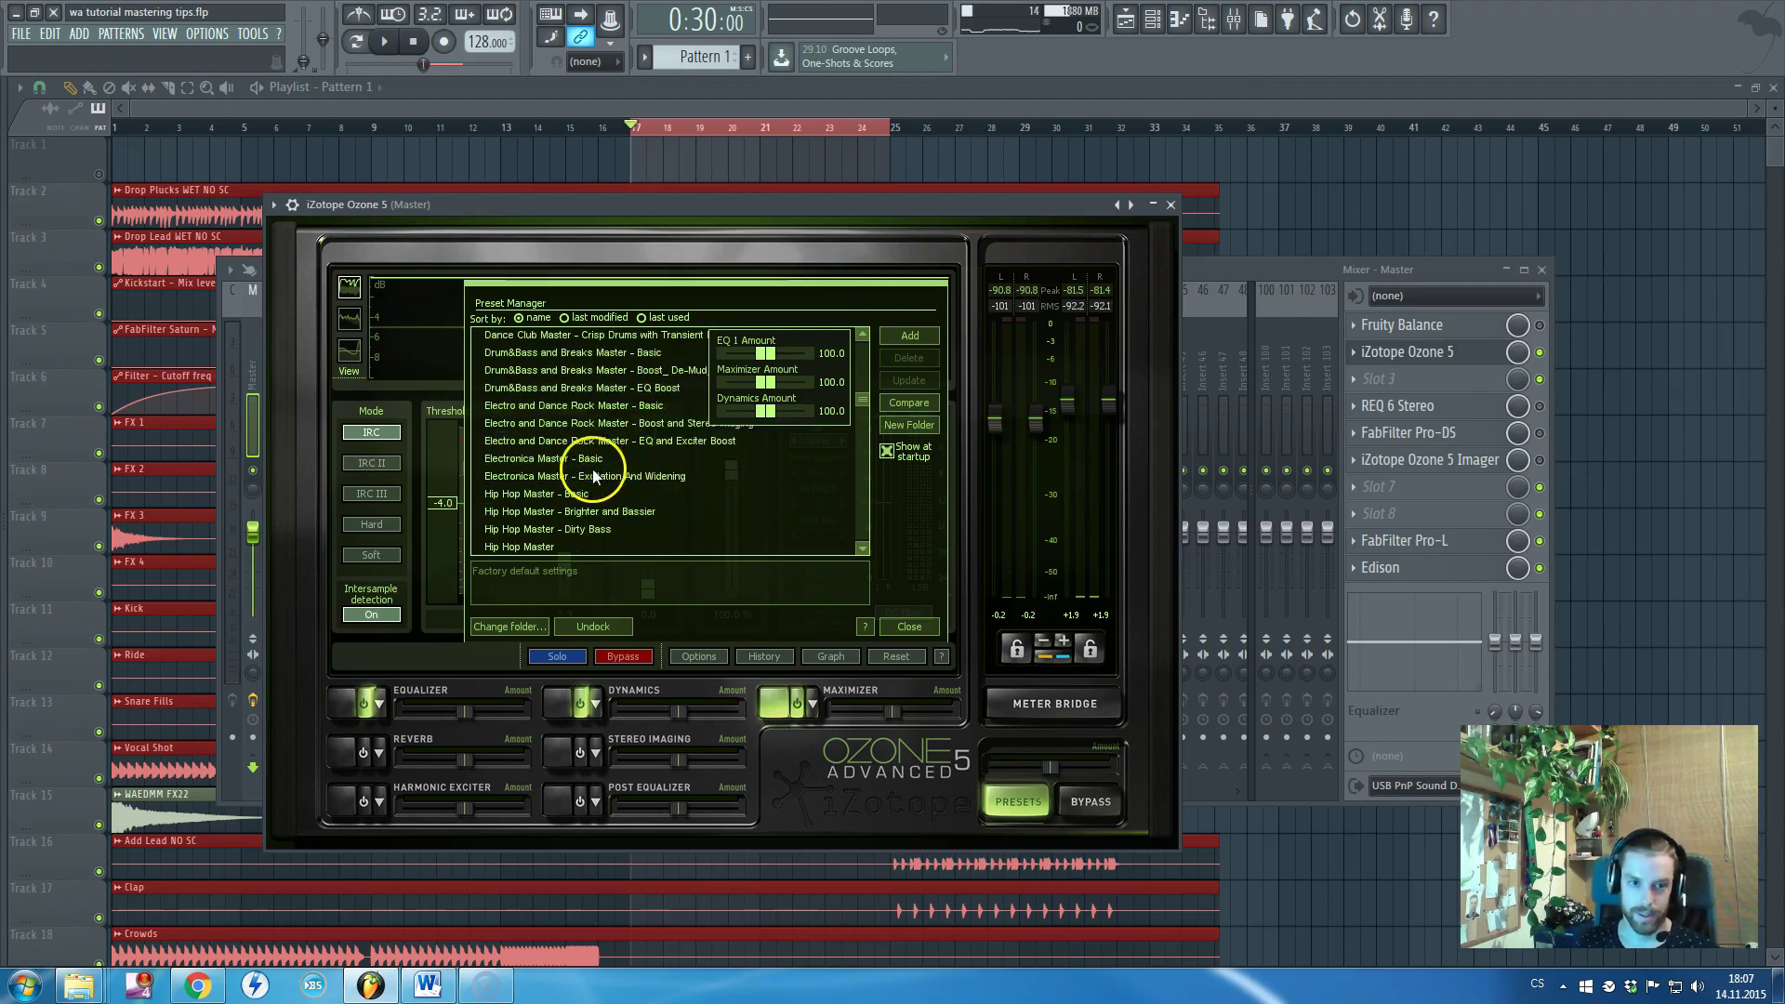
scroll(582, 466, "up", 2)
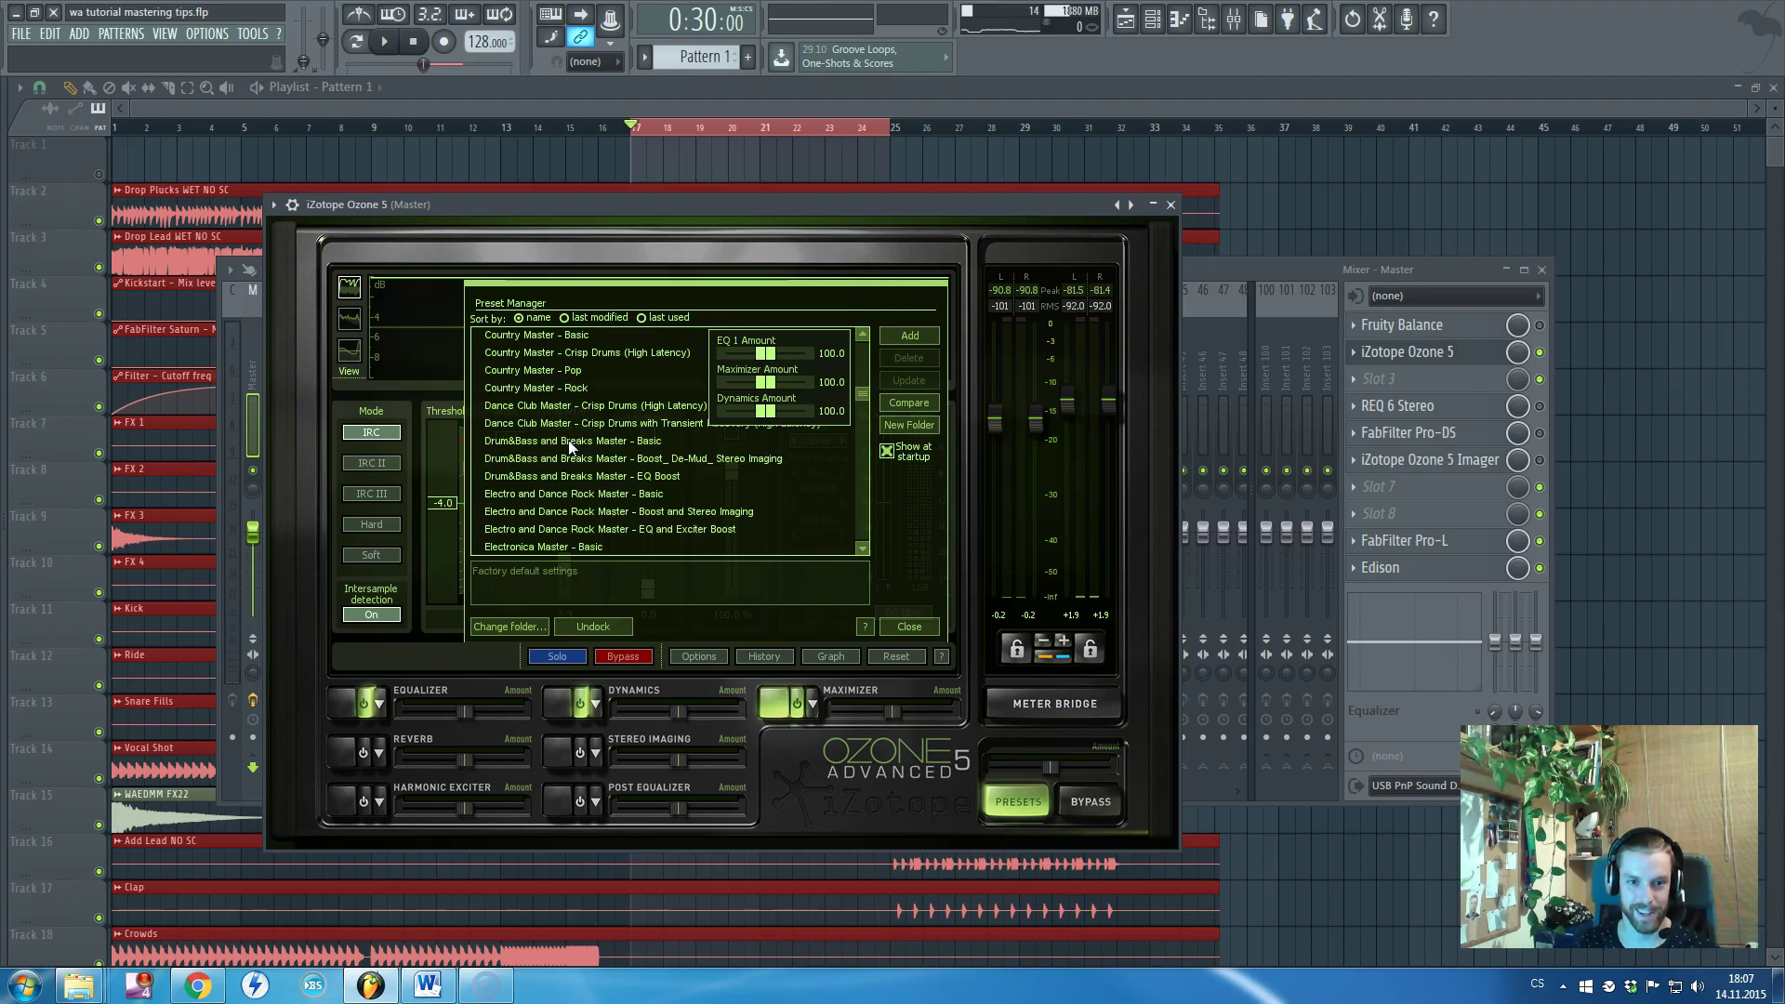
left_click(562, 426)
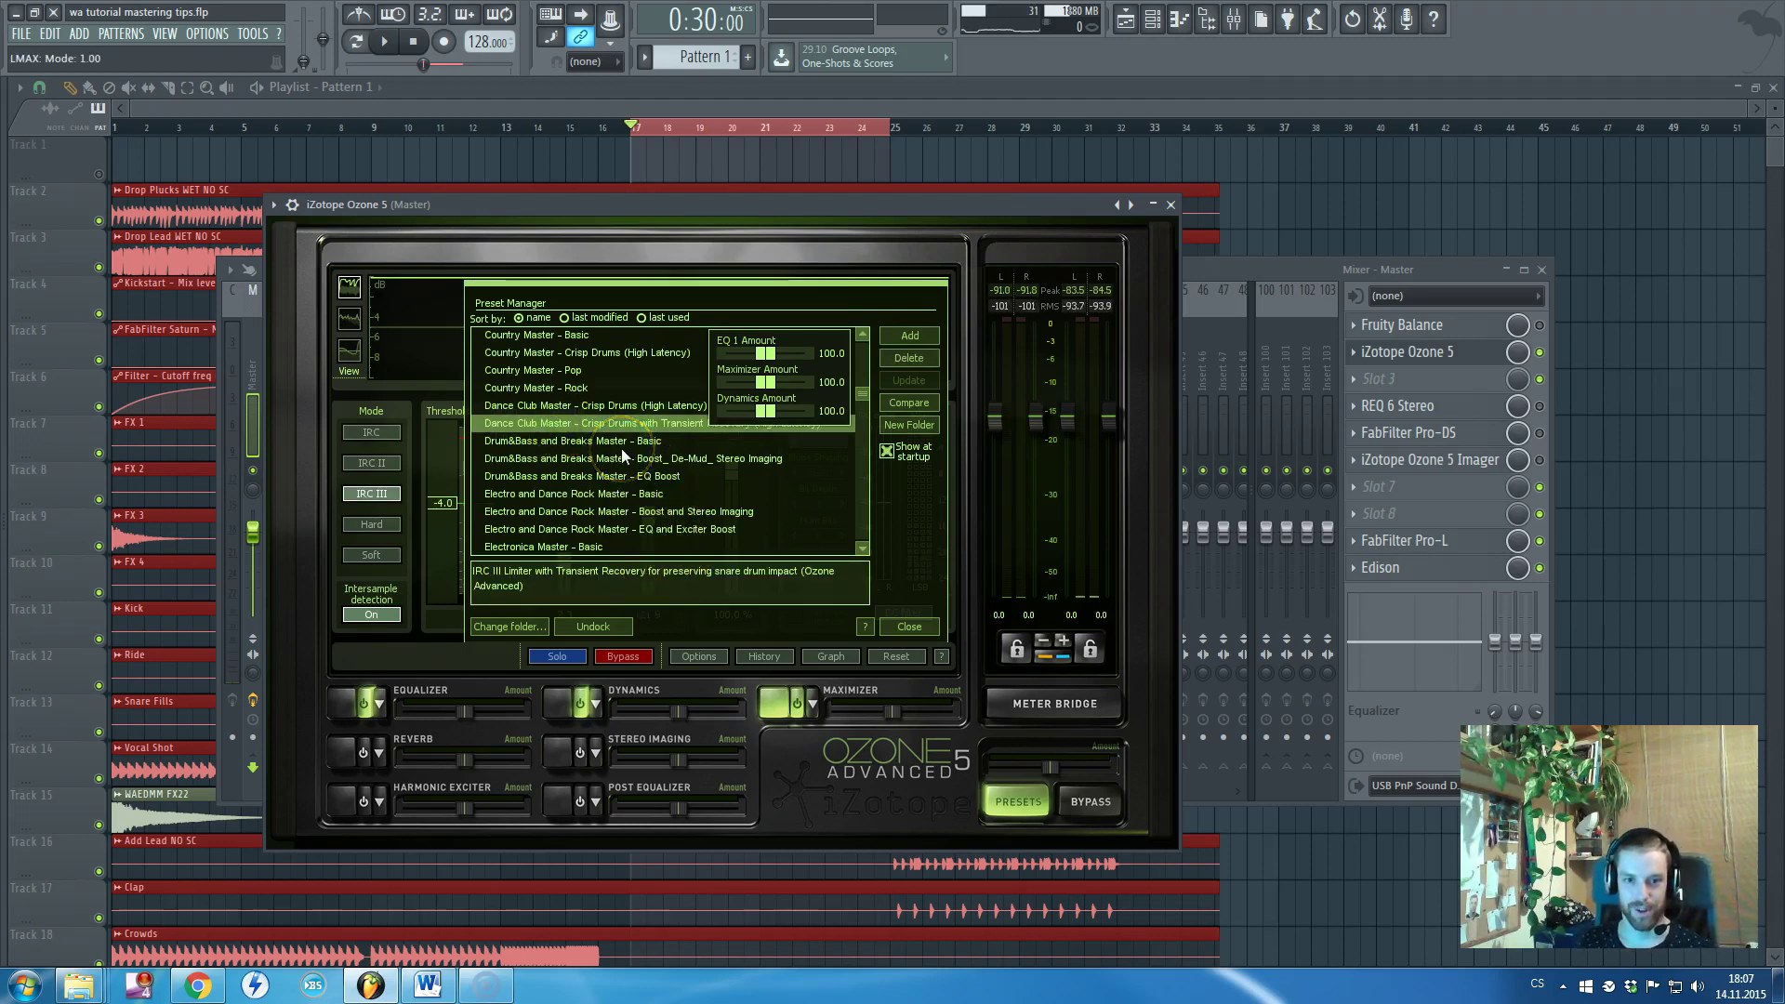
key("space")
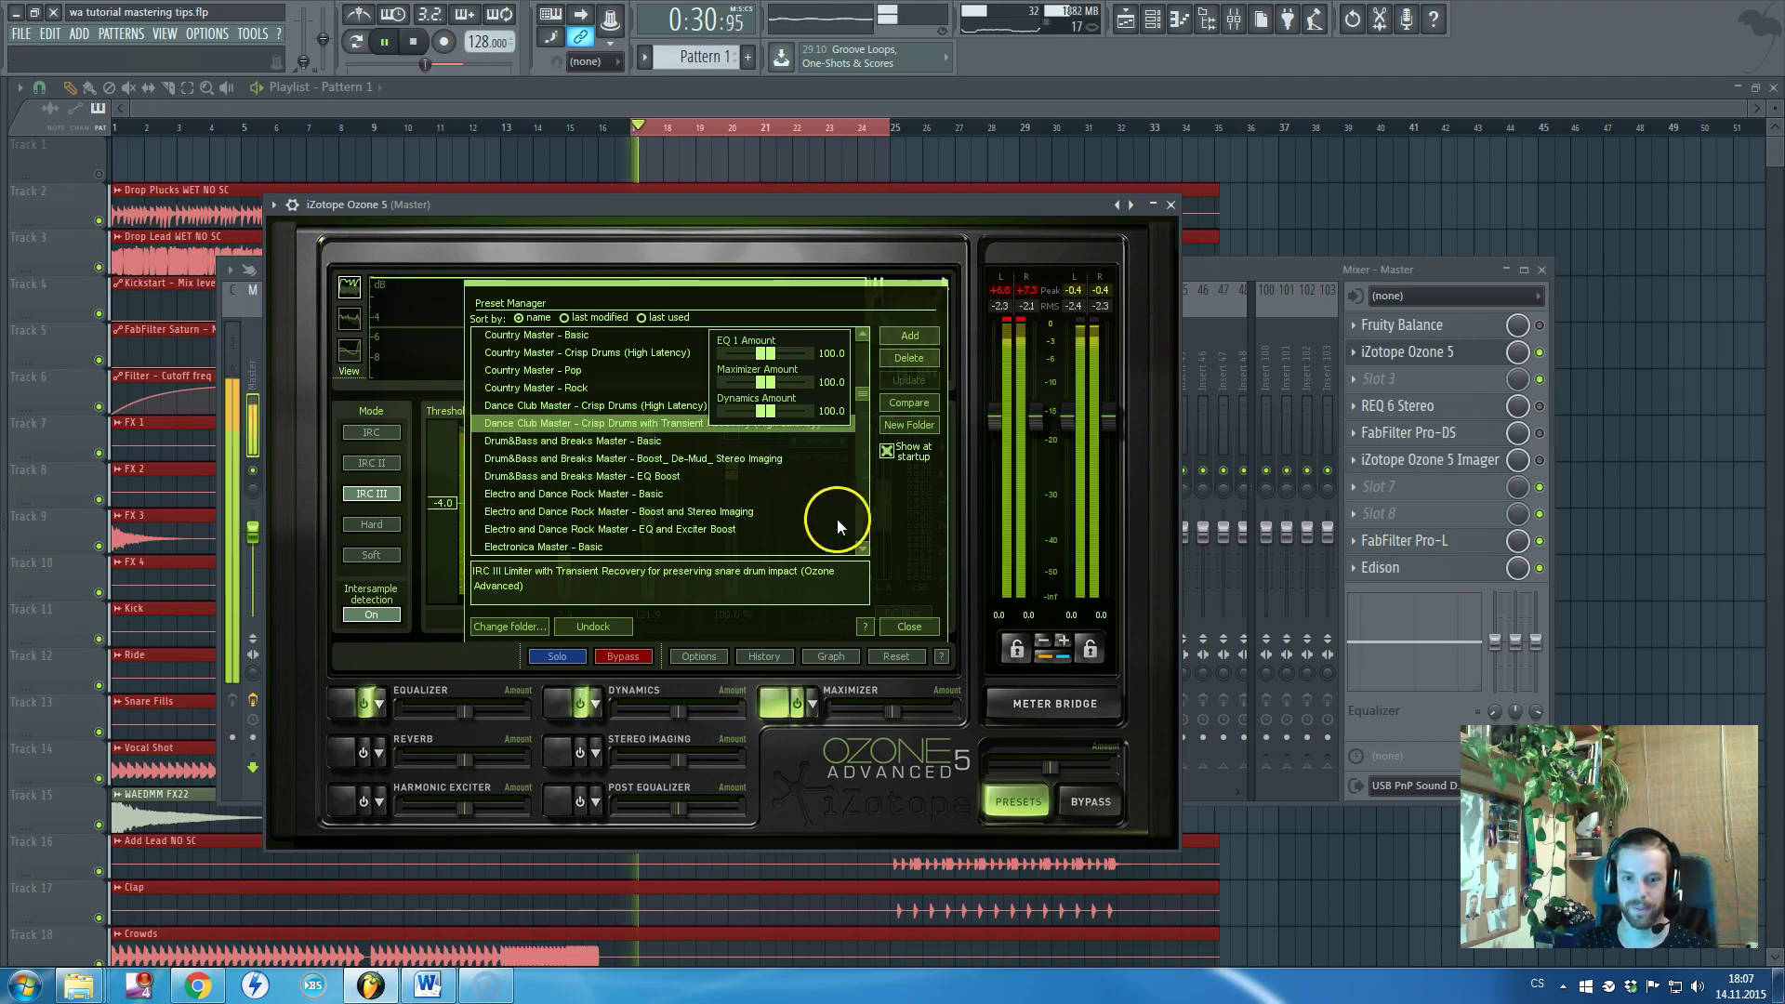
Stop playback and pull Ozone 5's input gain down to about -6 dB
left_click(1534, 549)
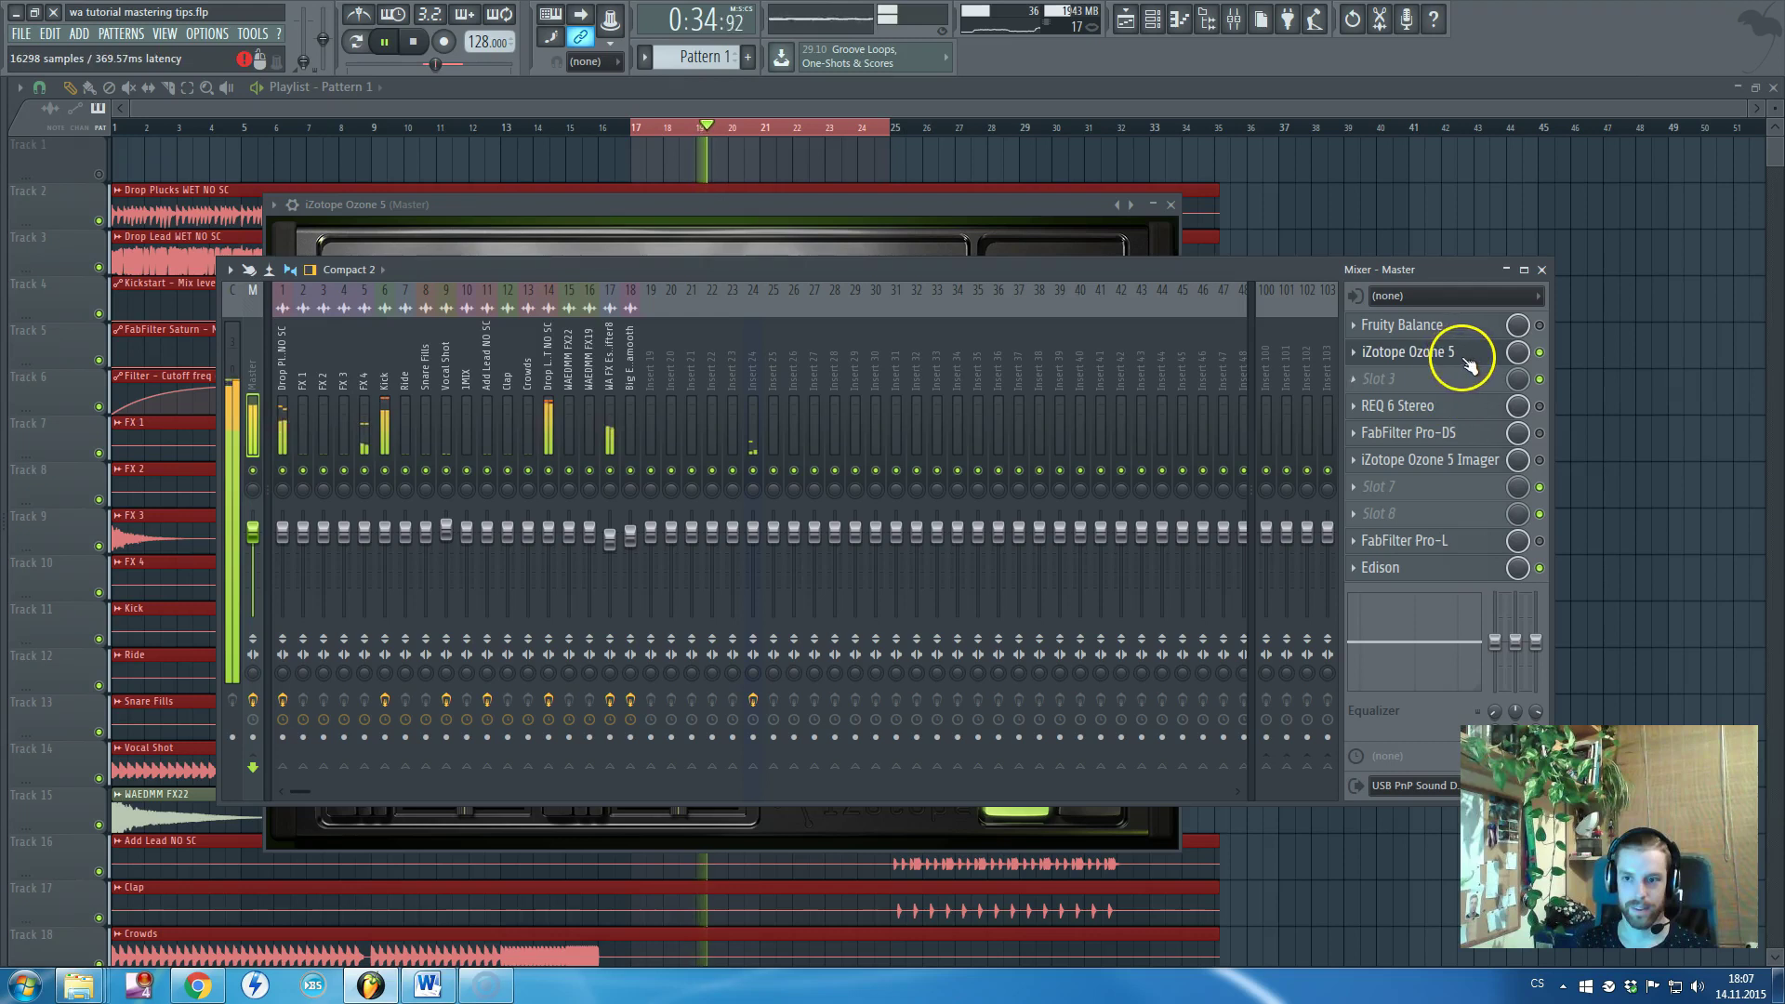
left_click(964, 205)
key("space")
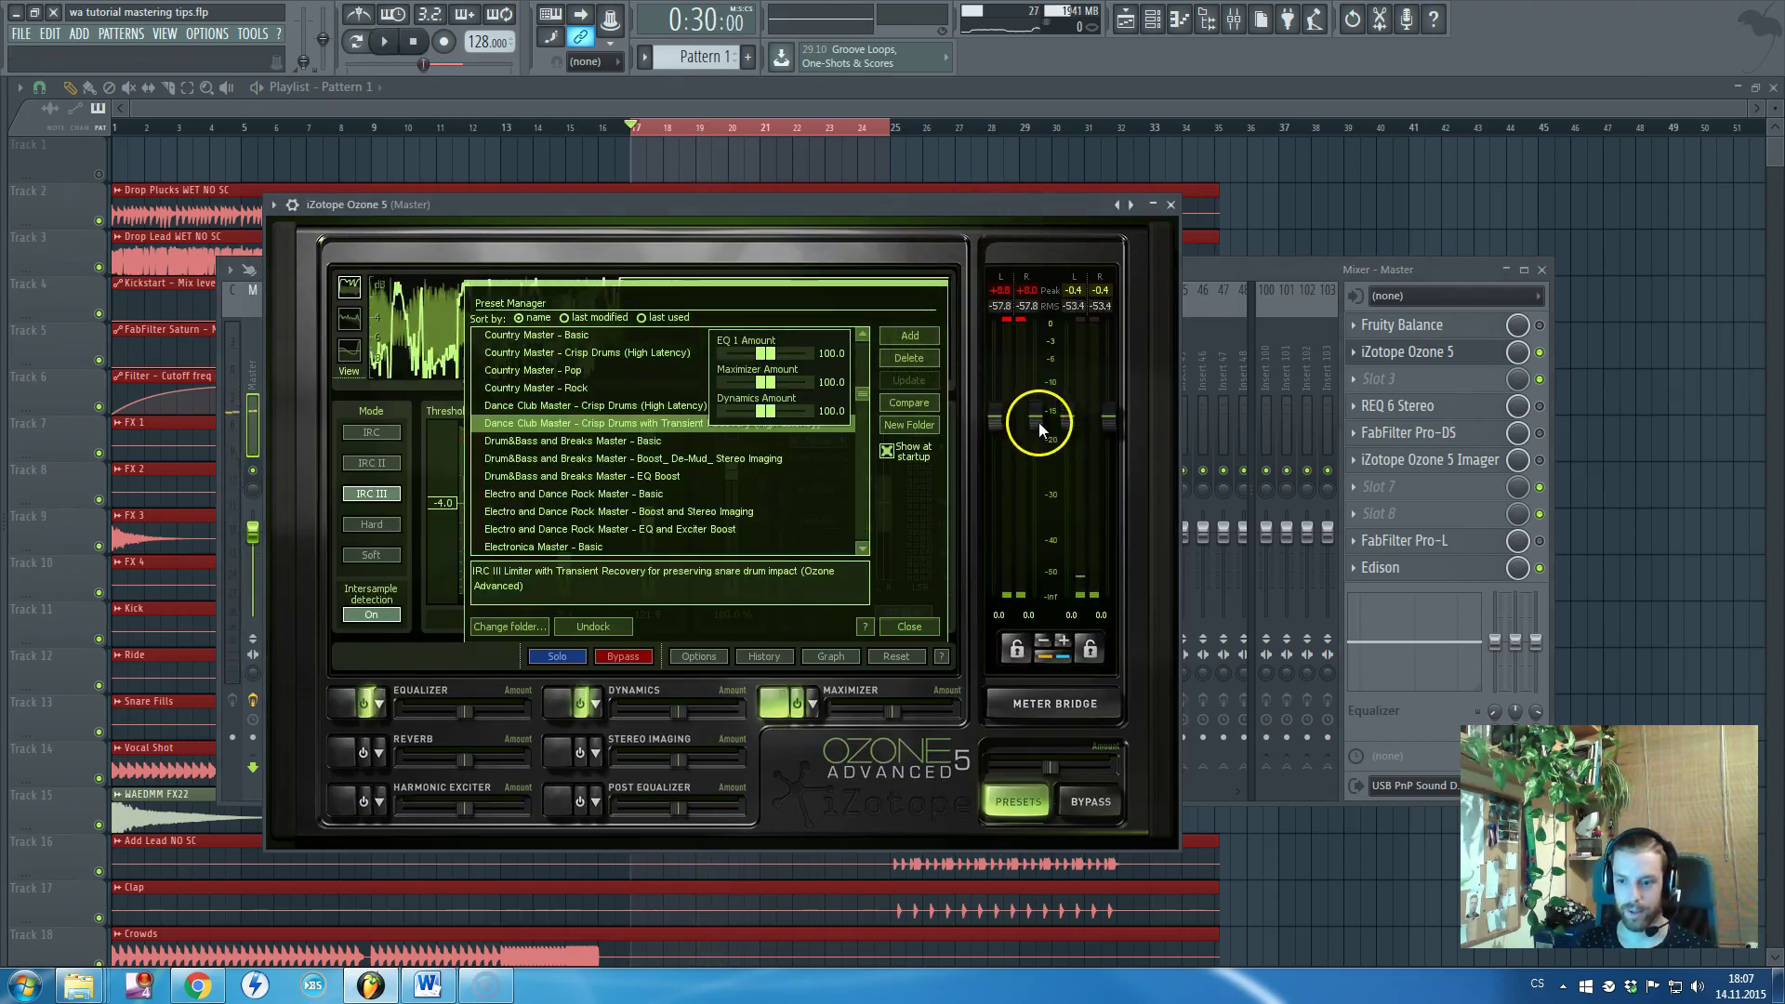
left_click_drag(1039, 422, 1036, 474)
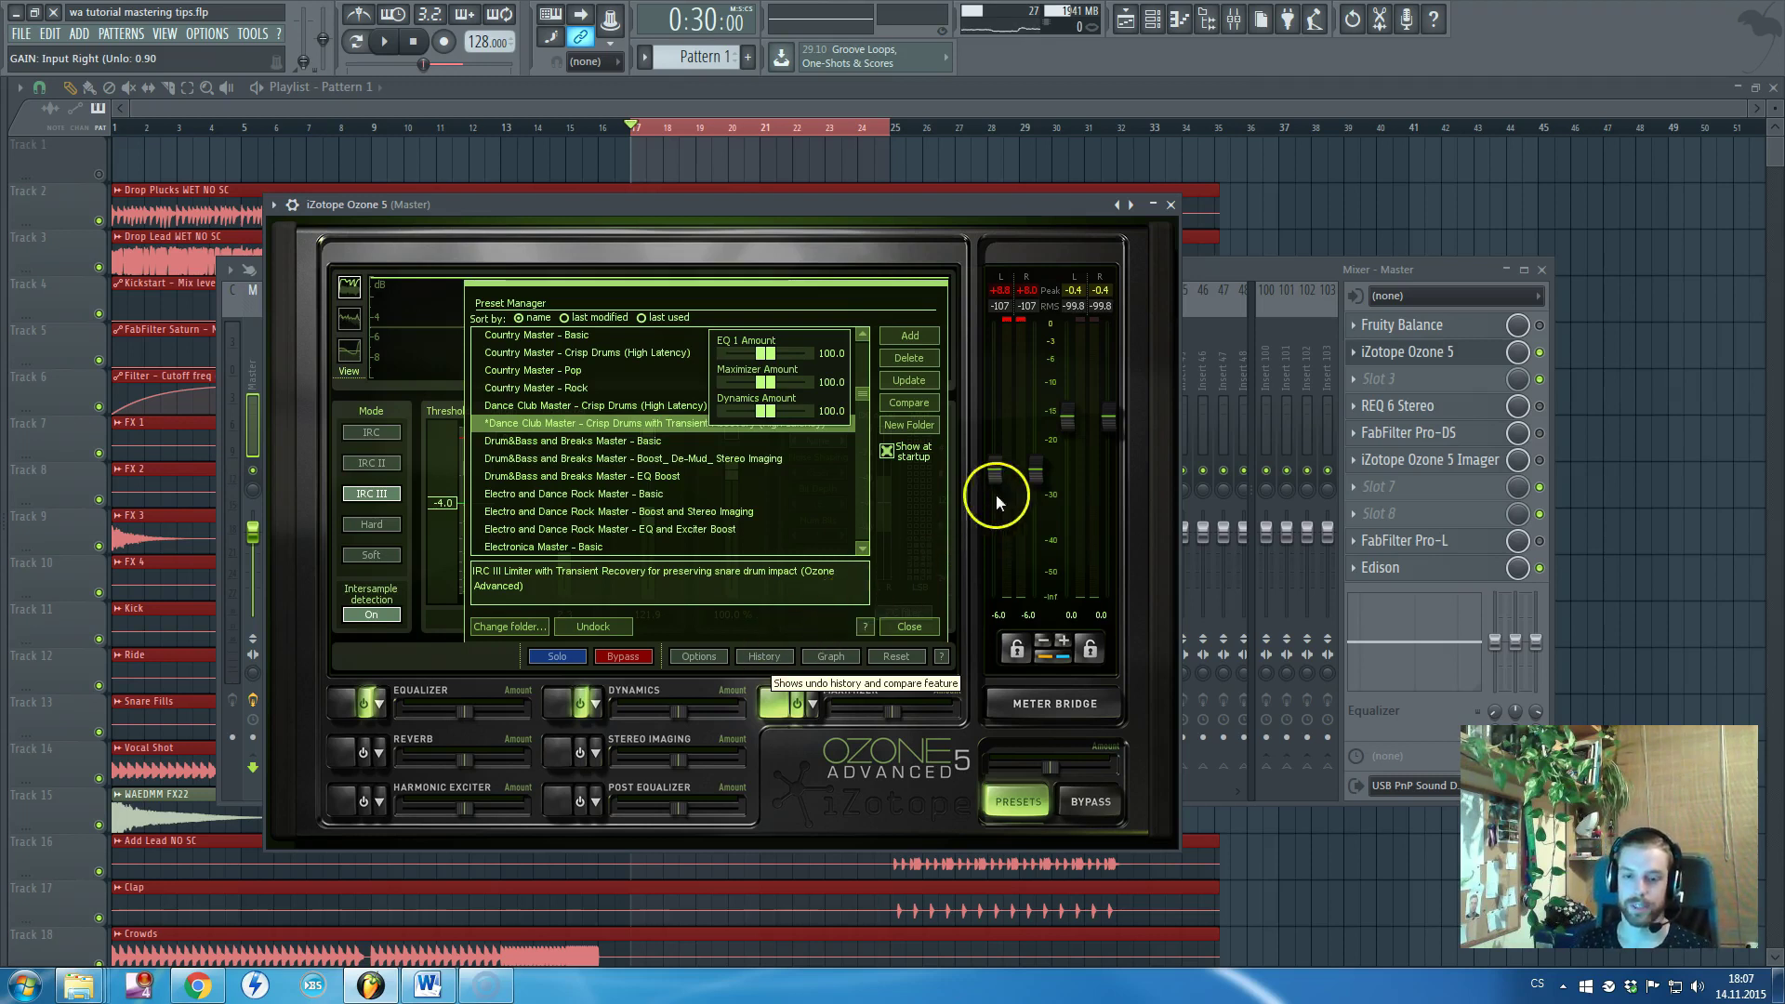
Start playback, reopen Ozone 5 from the mixer and lower its input gain
left_click(978, 111)
key("space")
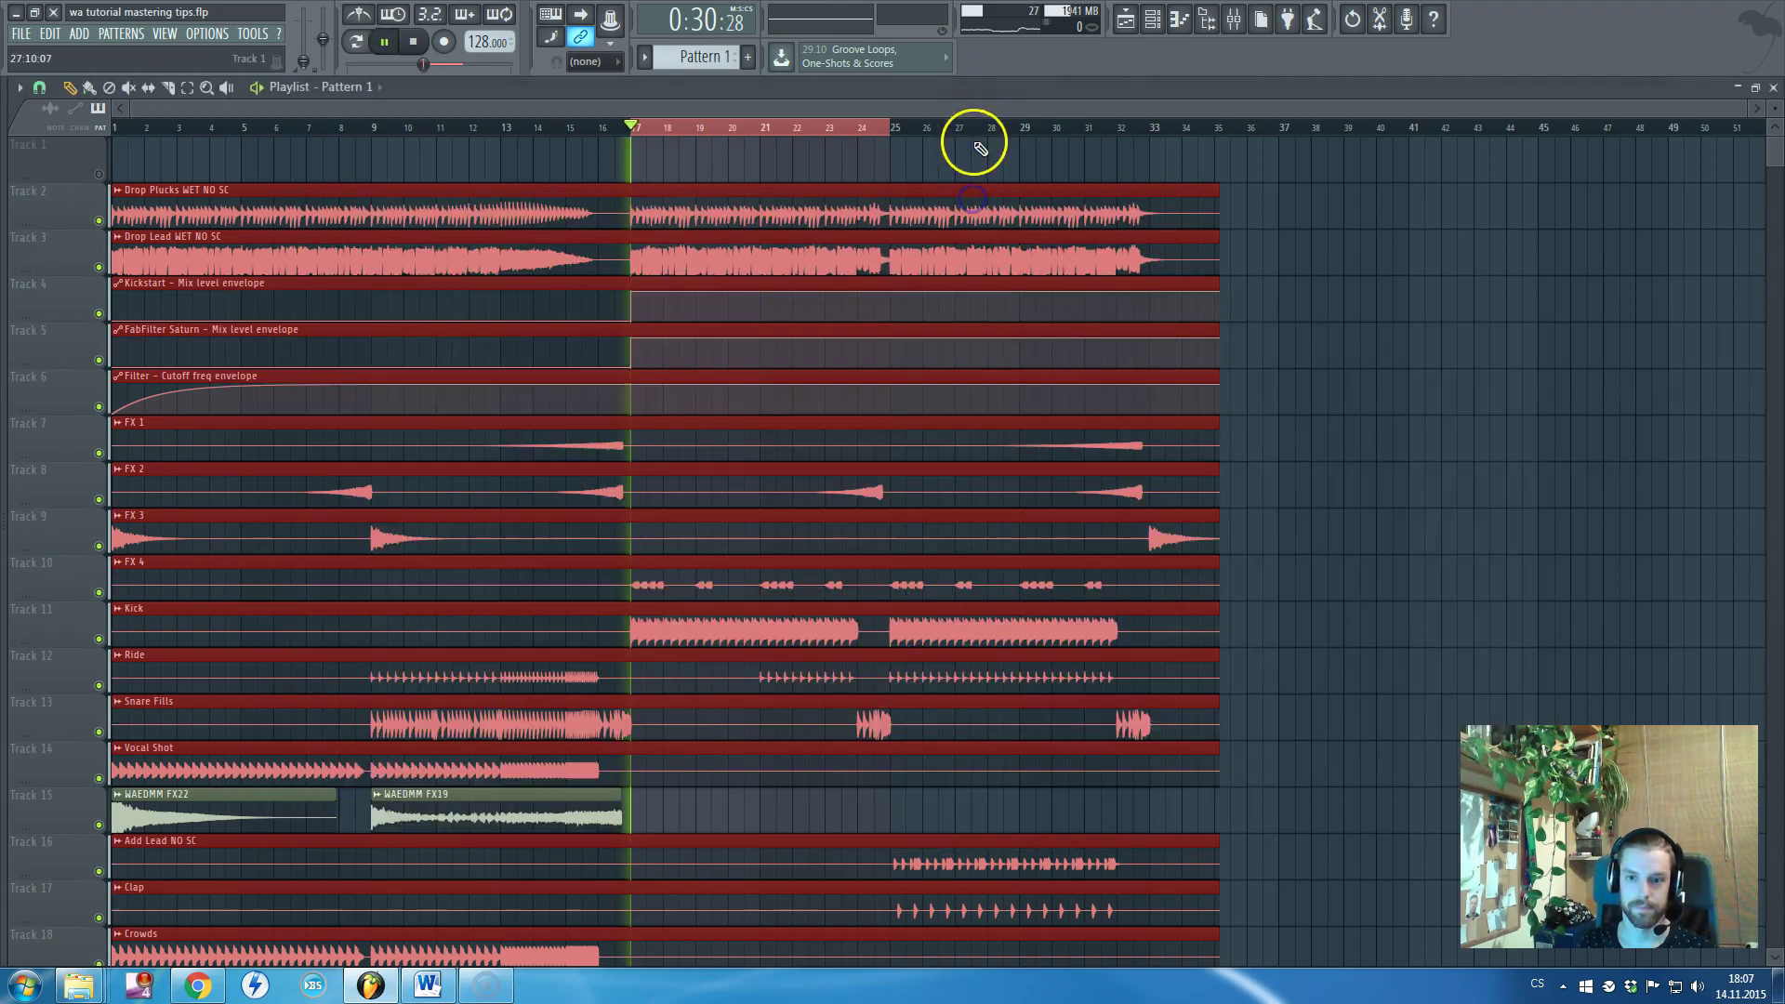
left_click(1225, 22)
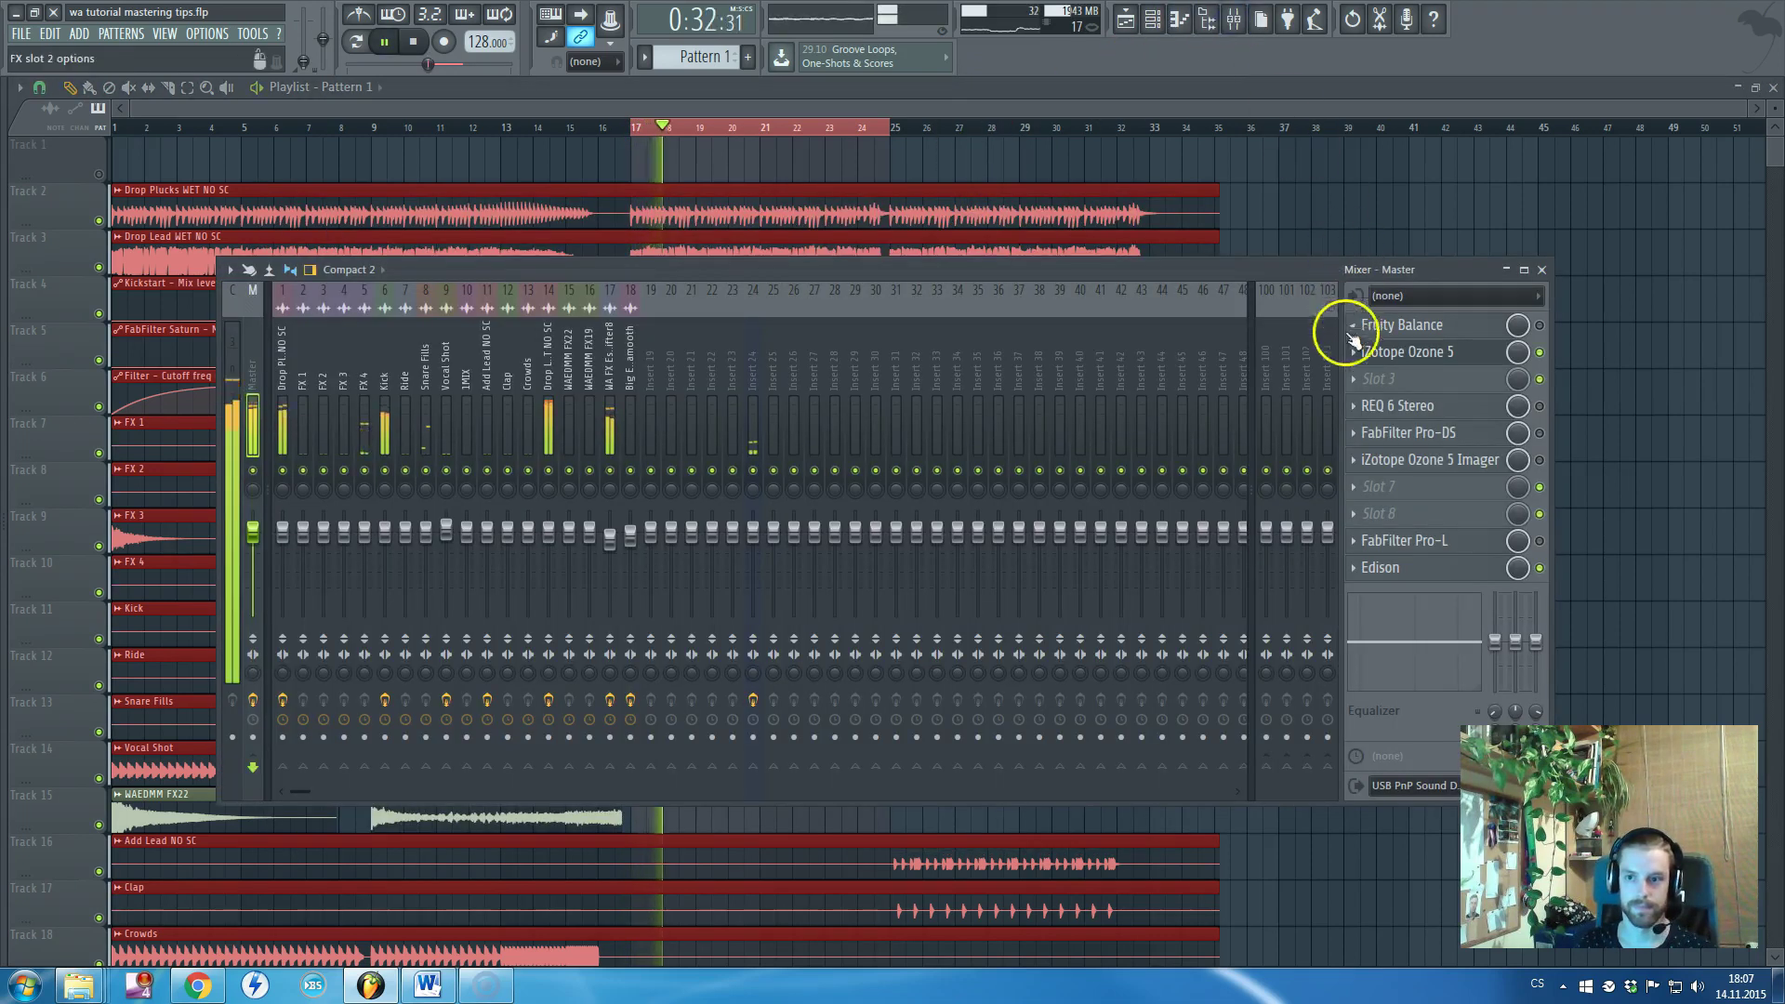
left_click(1446, 352)
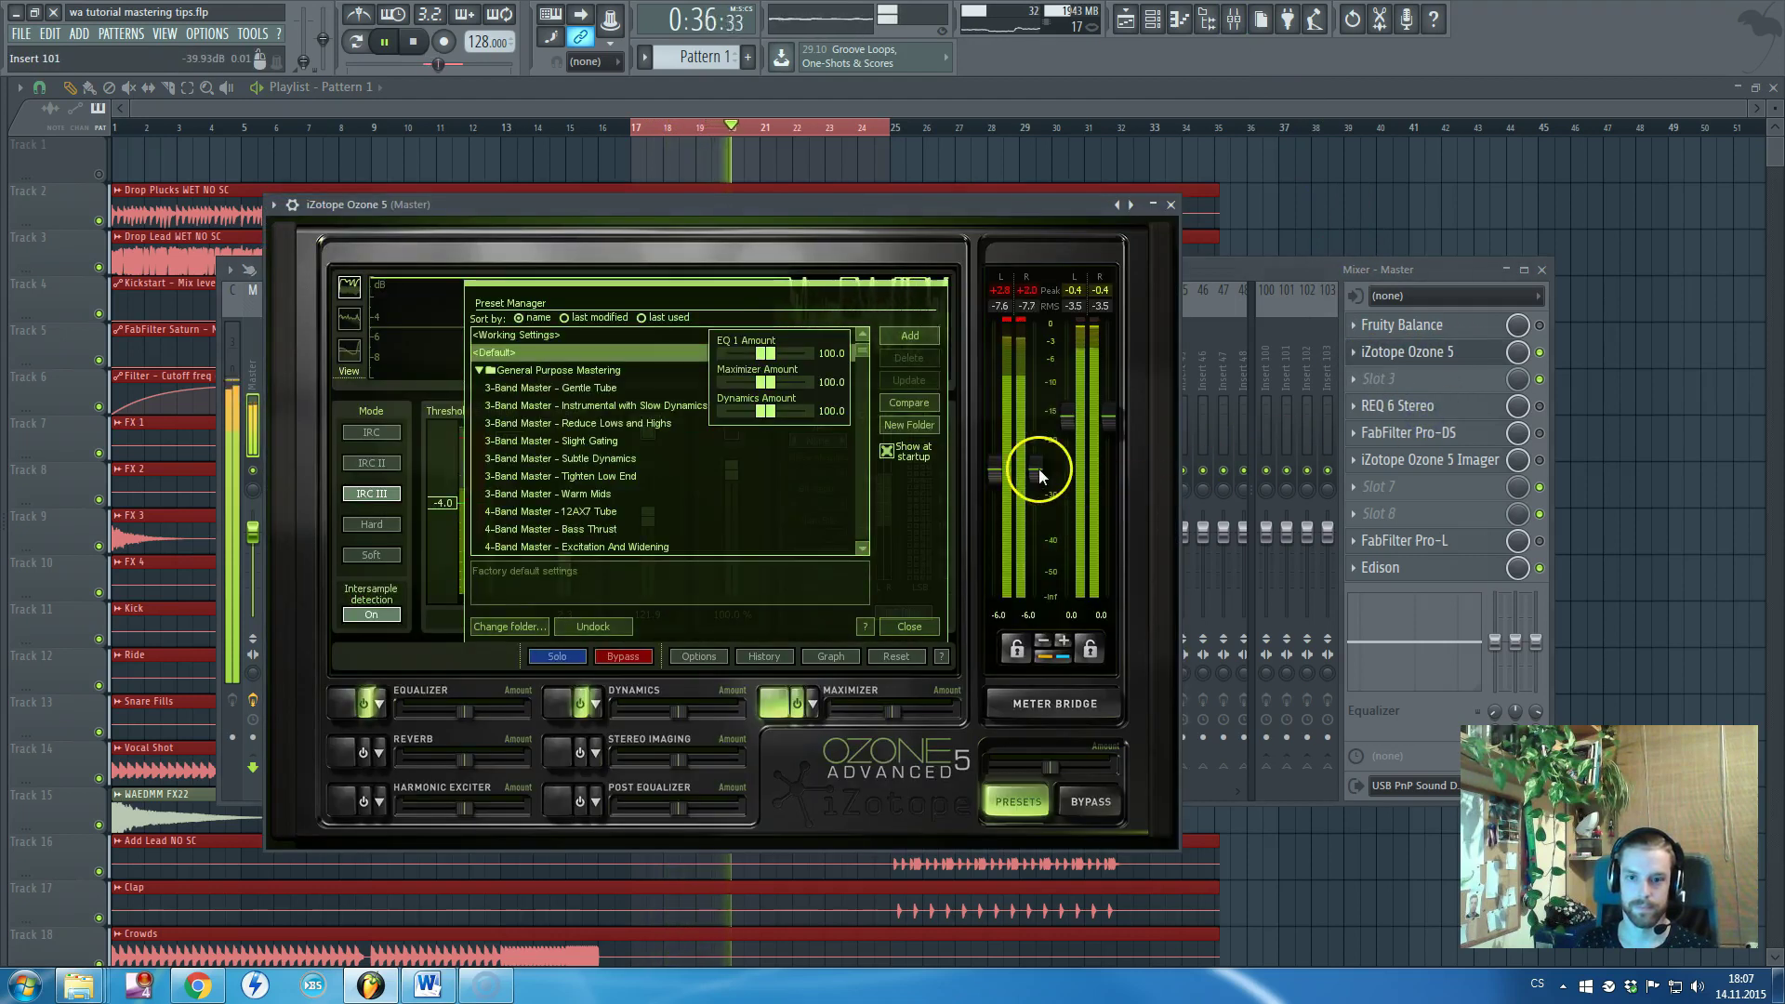
left_click_drag(1039, 420, 1038, 479)
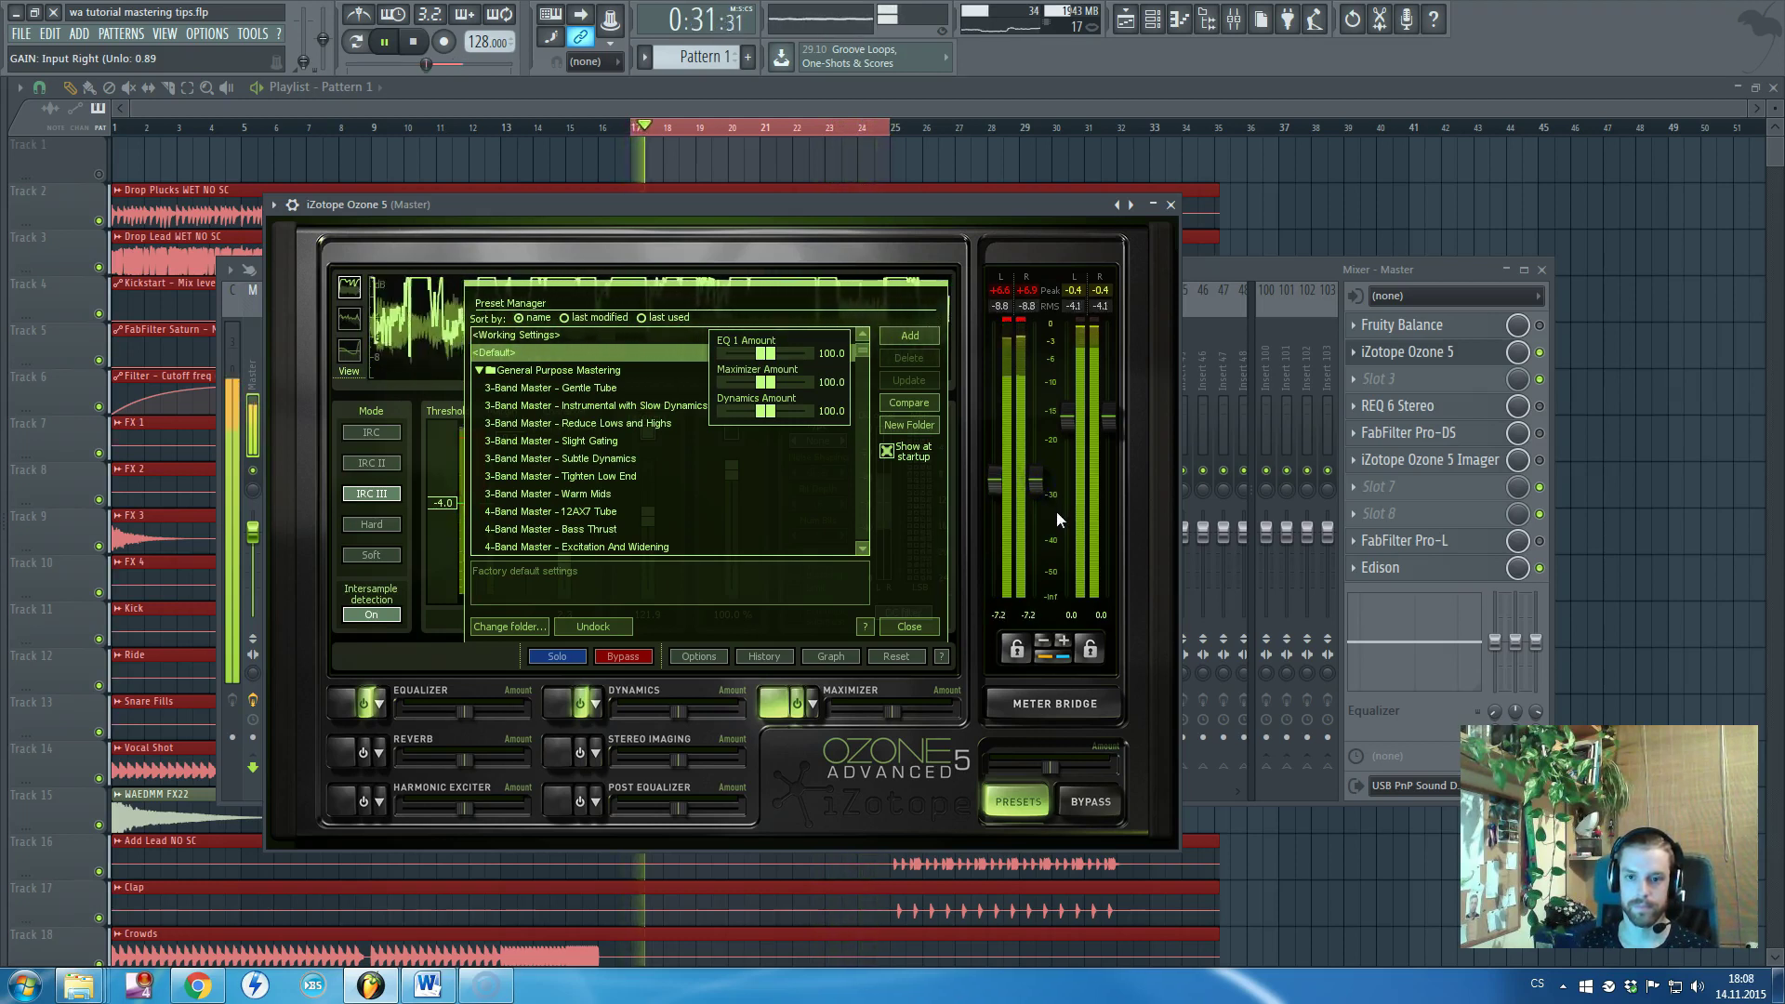
Bypass and re-enable Ozone 5 to compare, then stop playback and close the mixer
left_click(1540, 352)
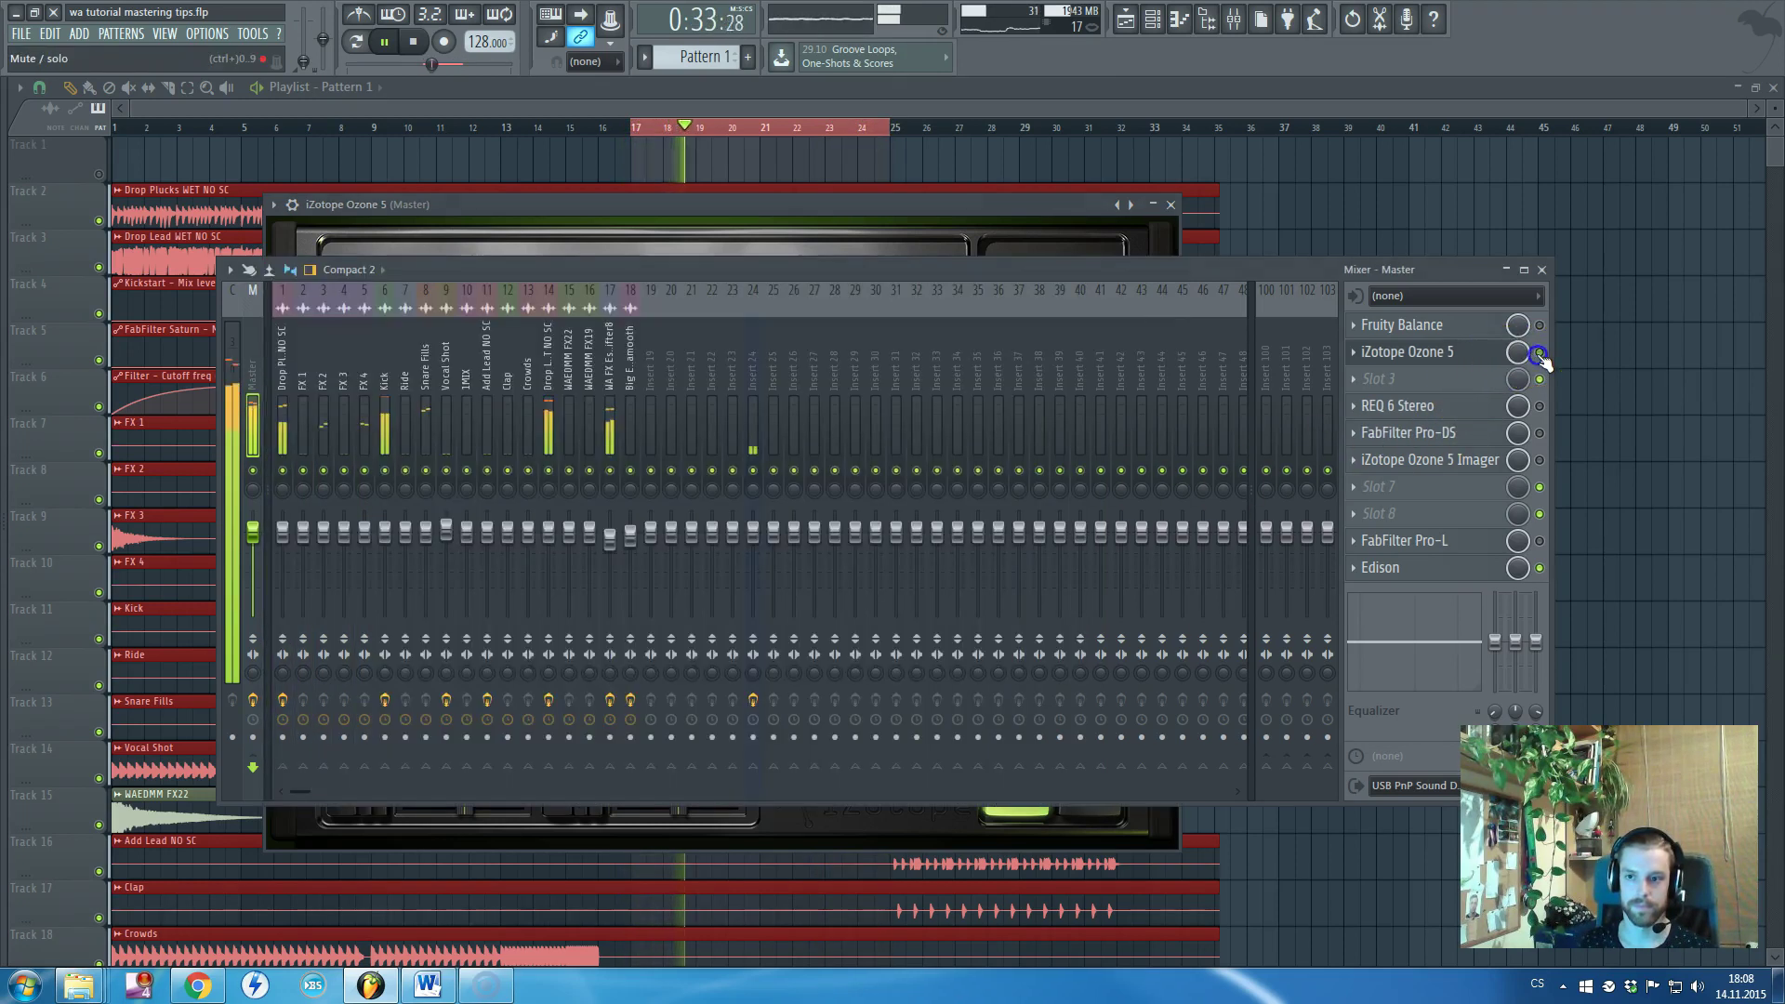
left_click(1539, 352)
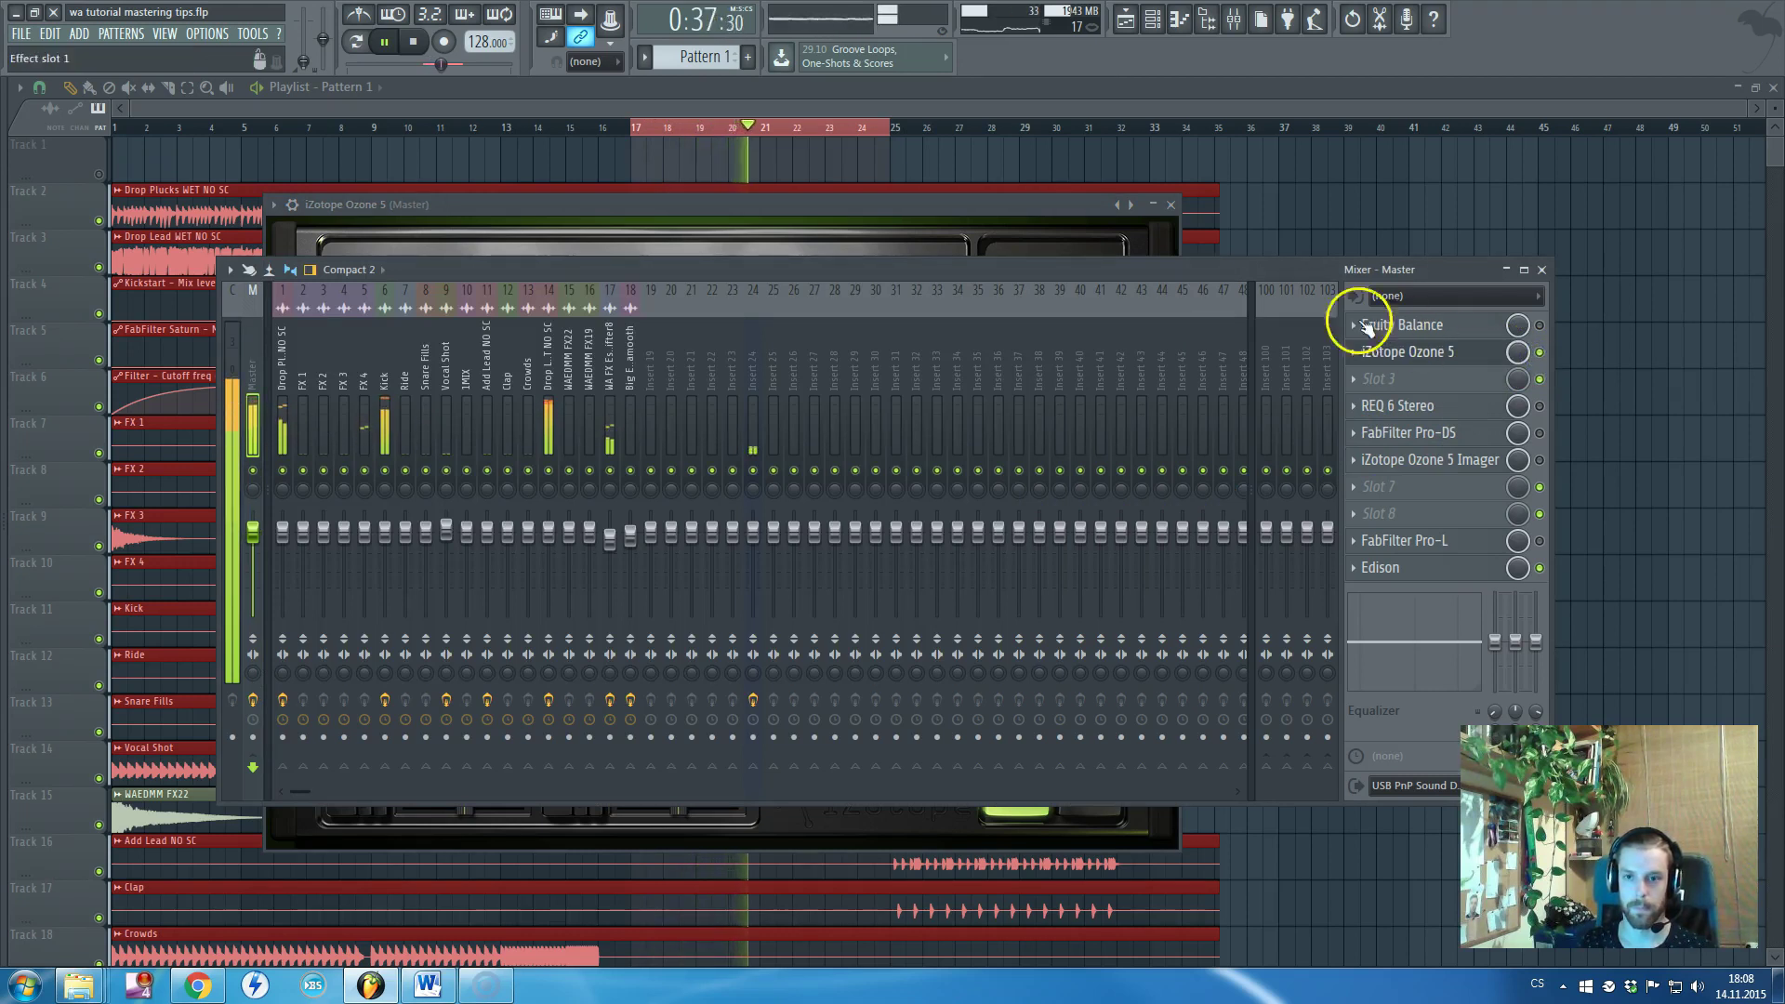
key("space")
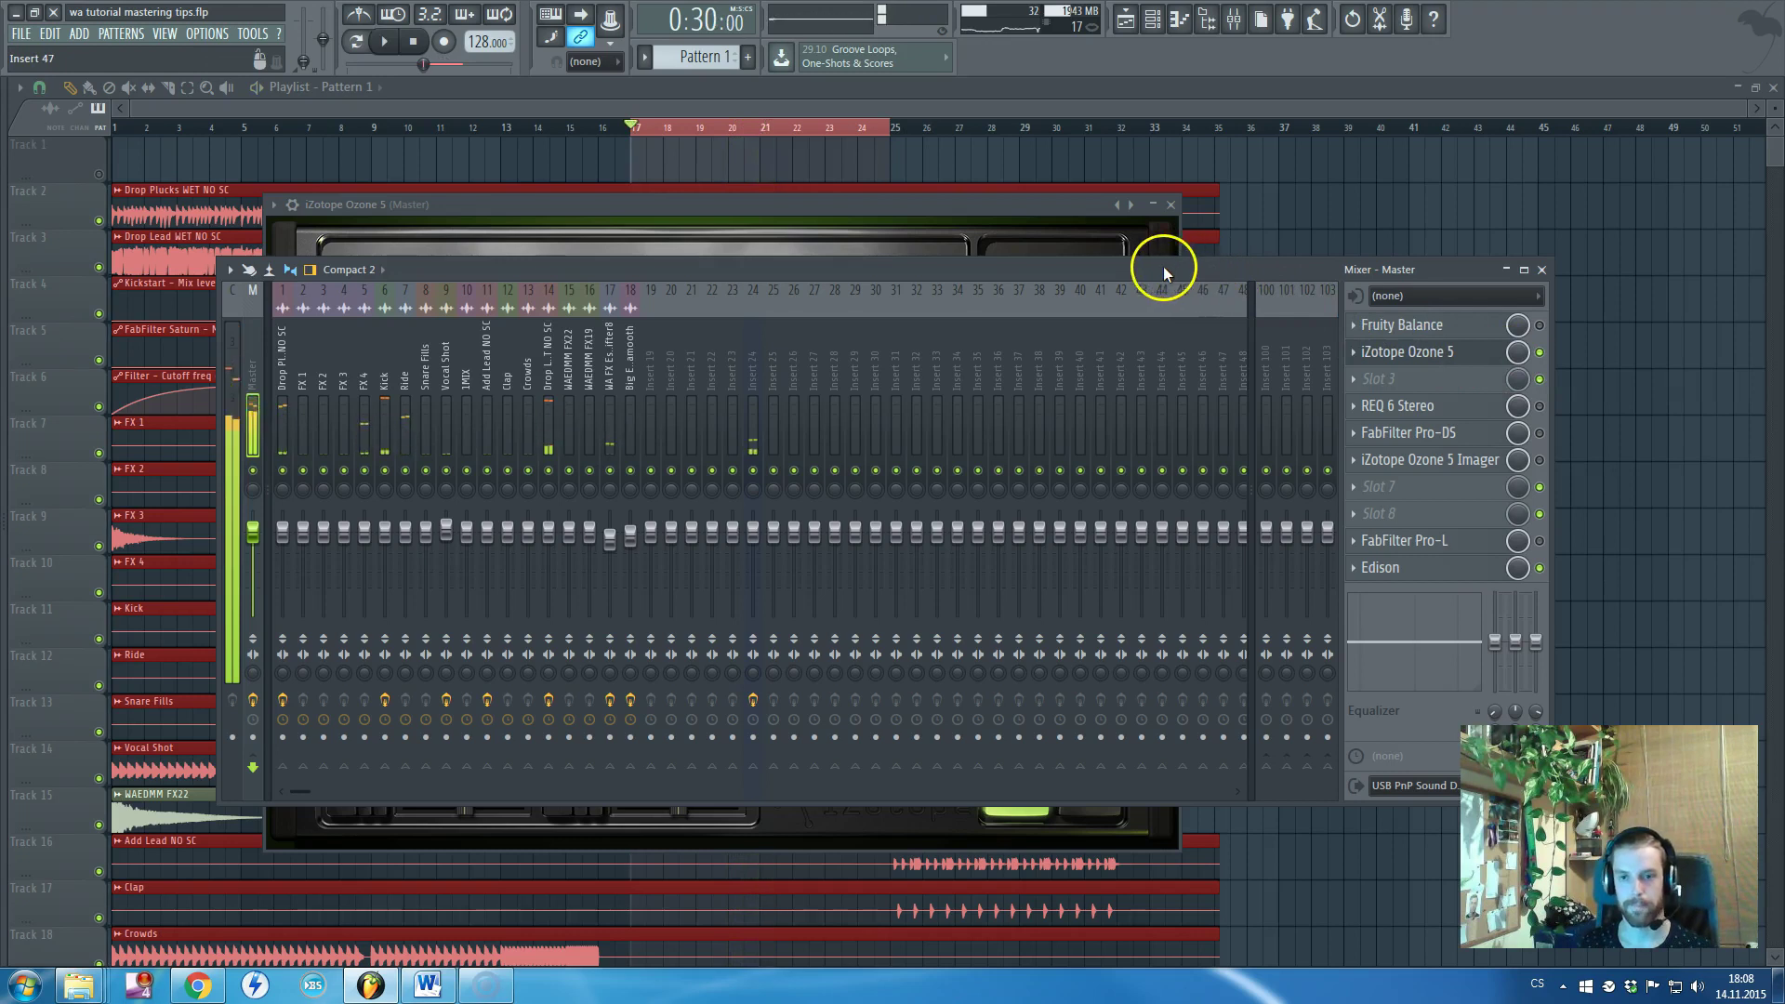
key("F9")
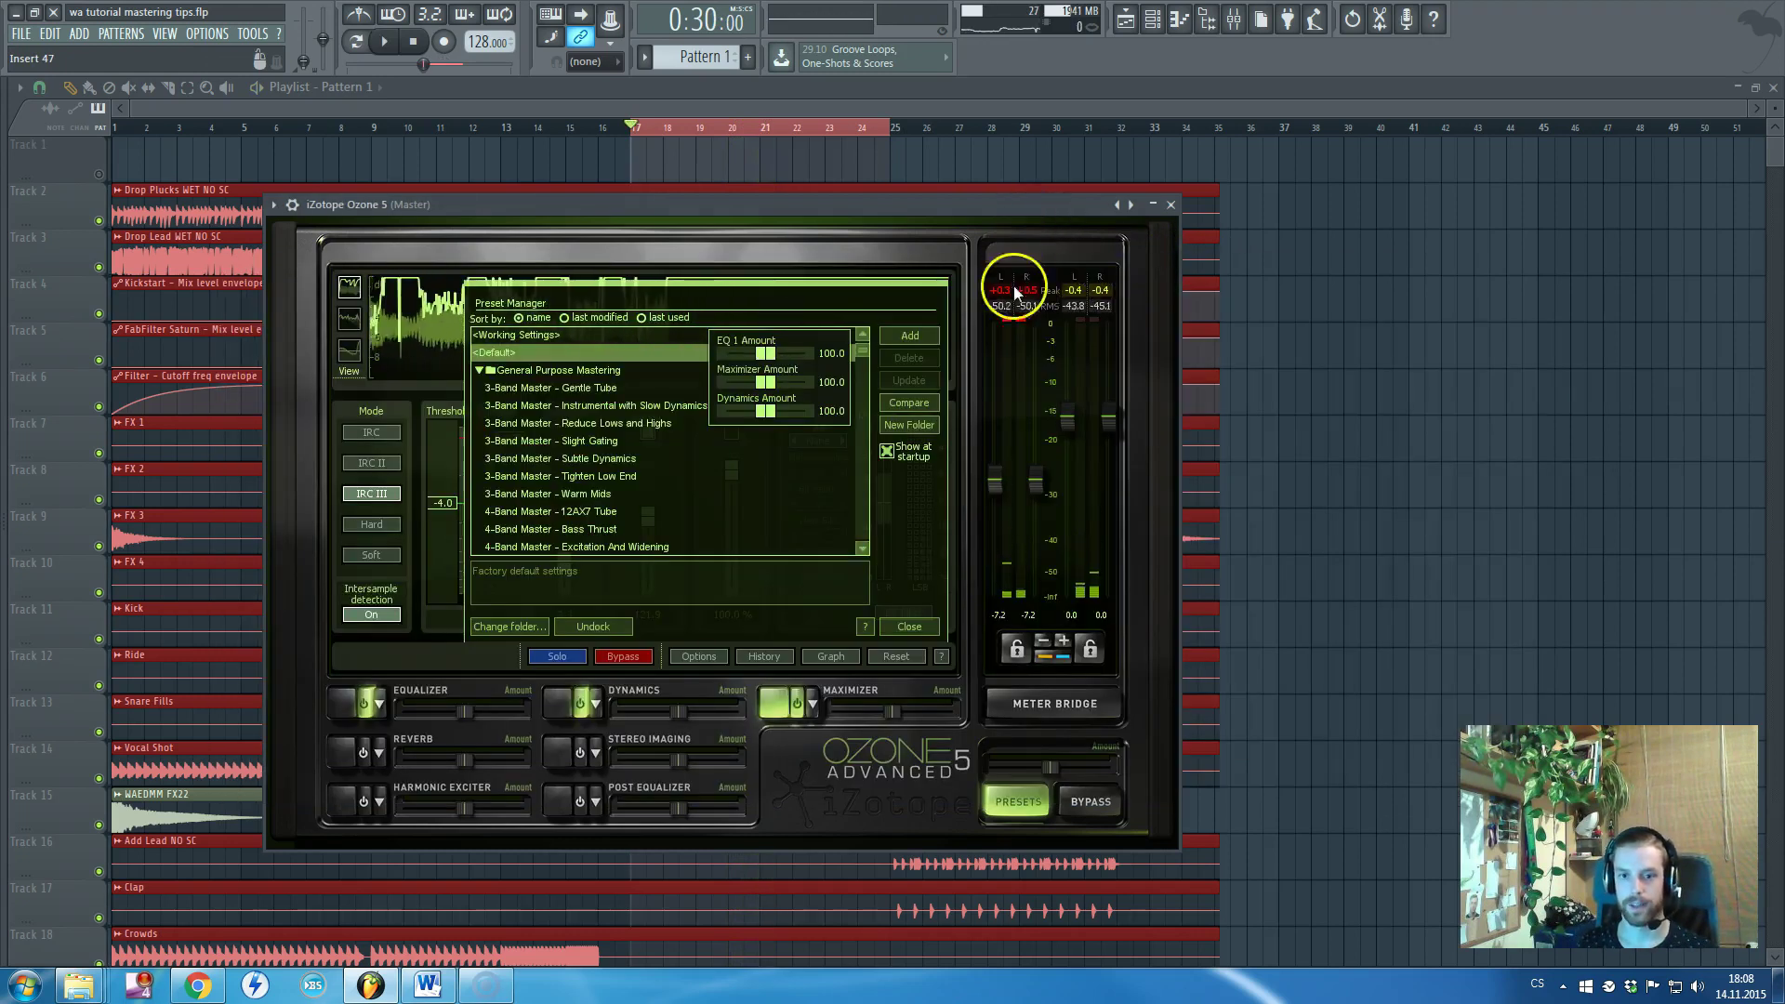
Set Ozone 5's input gain to about -7.6 dB and output gain to 0.0 dB
left_click_drag(1033, 481, 1039, 427)
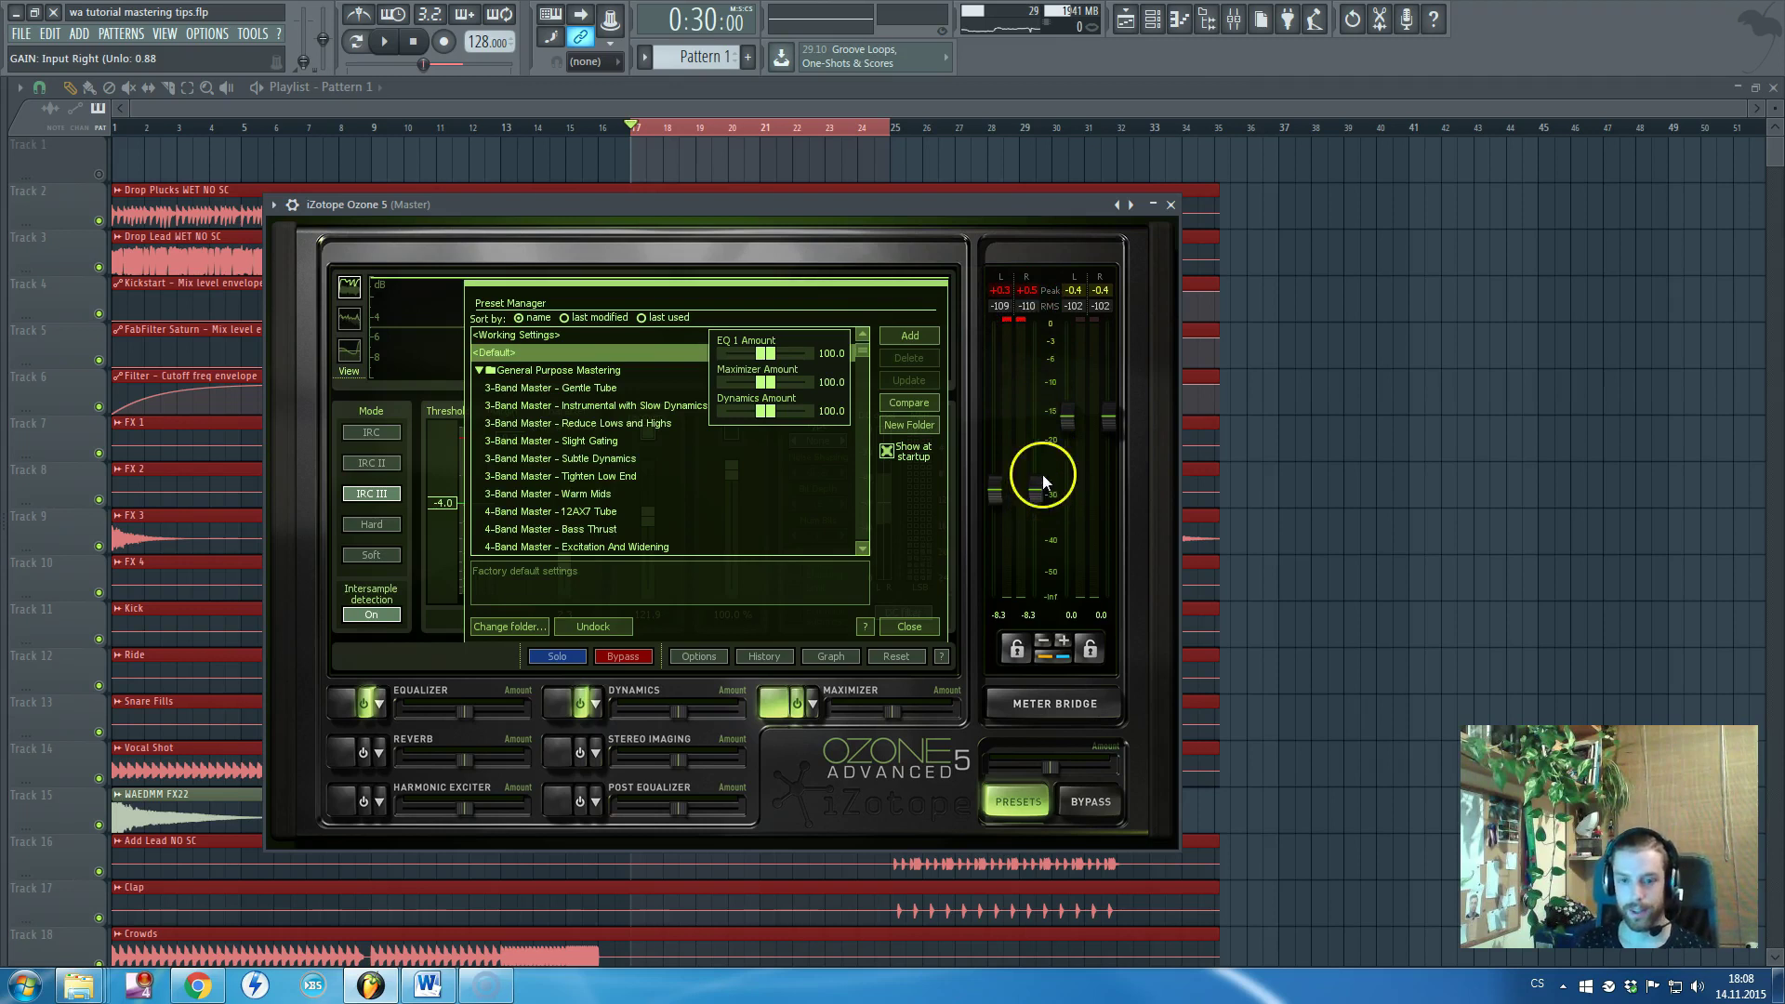
left_click(785, 707)
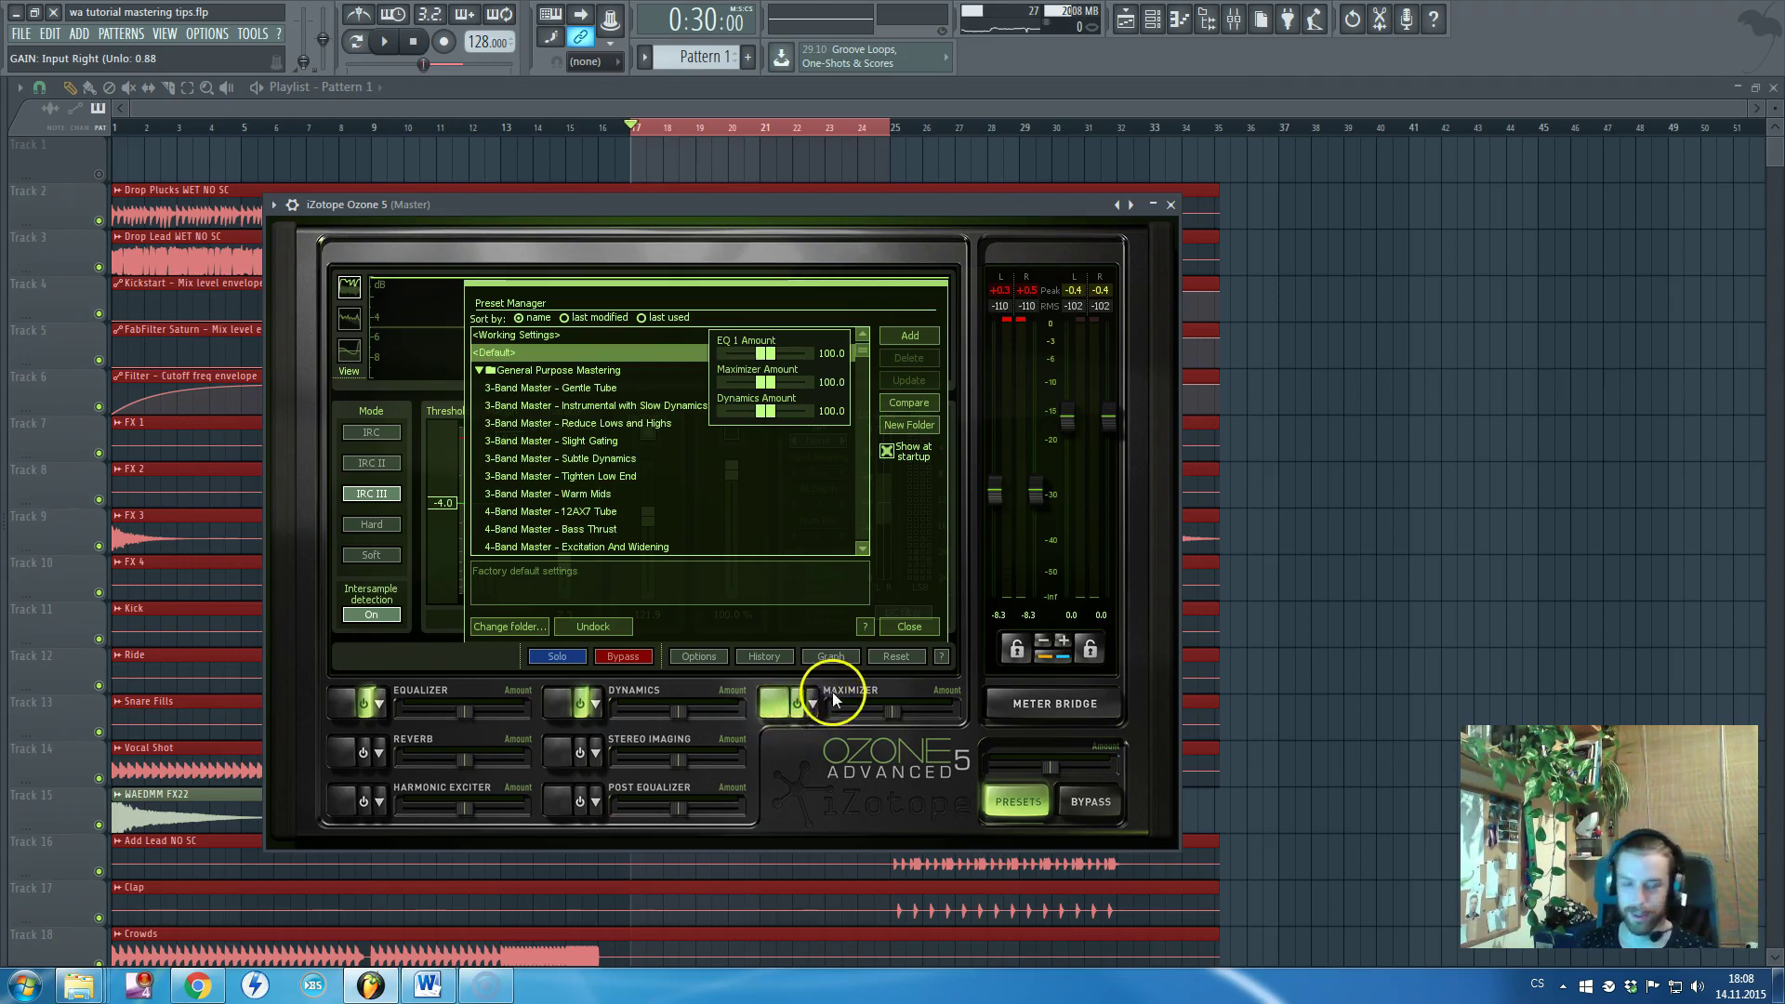
left_click(923, 644)
left_click(812, 721)
left_click_drag(1024, 500, 1032, 493)
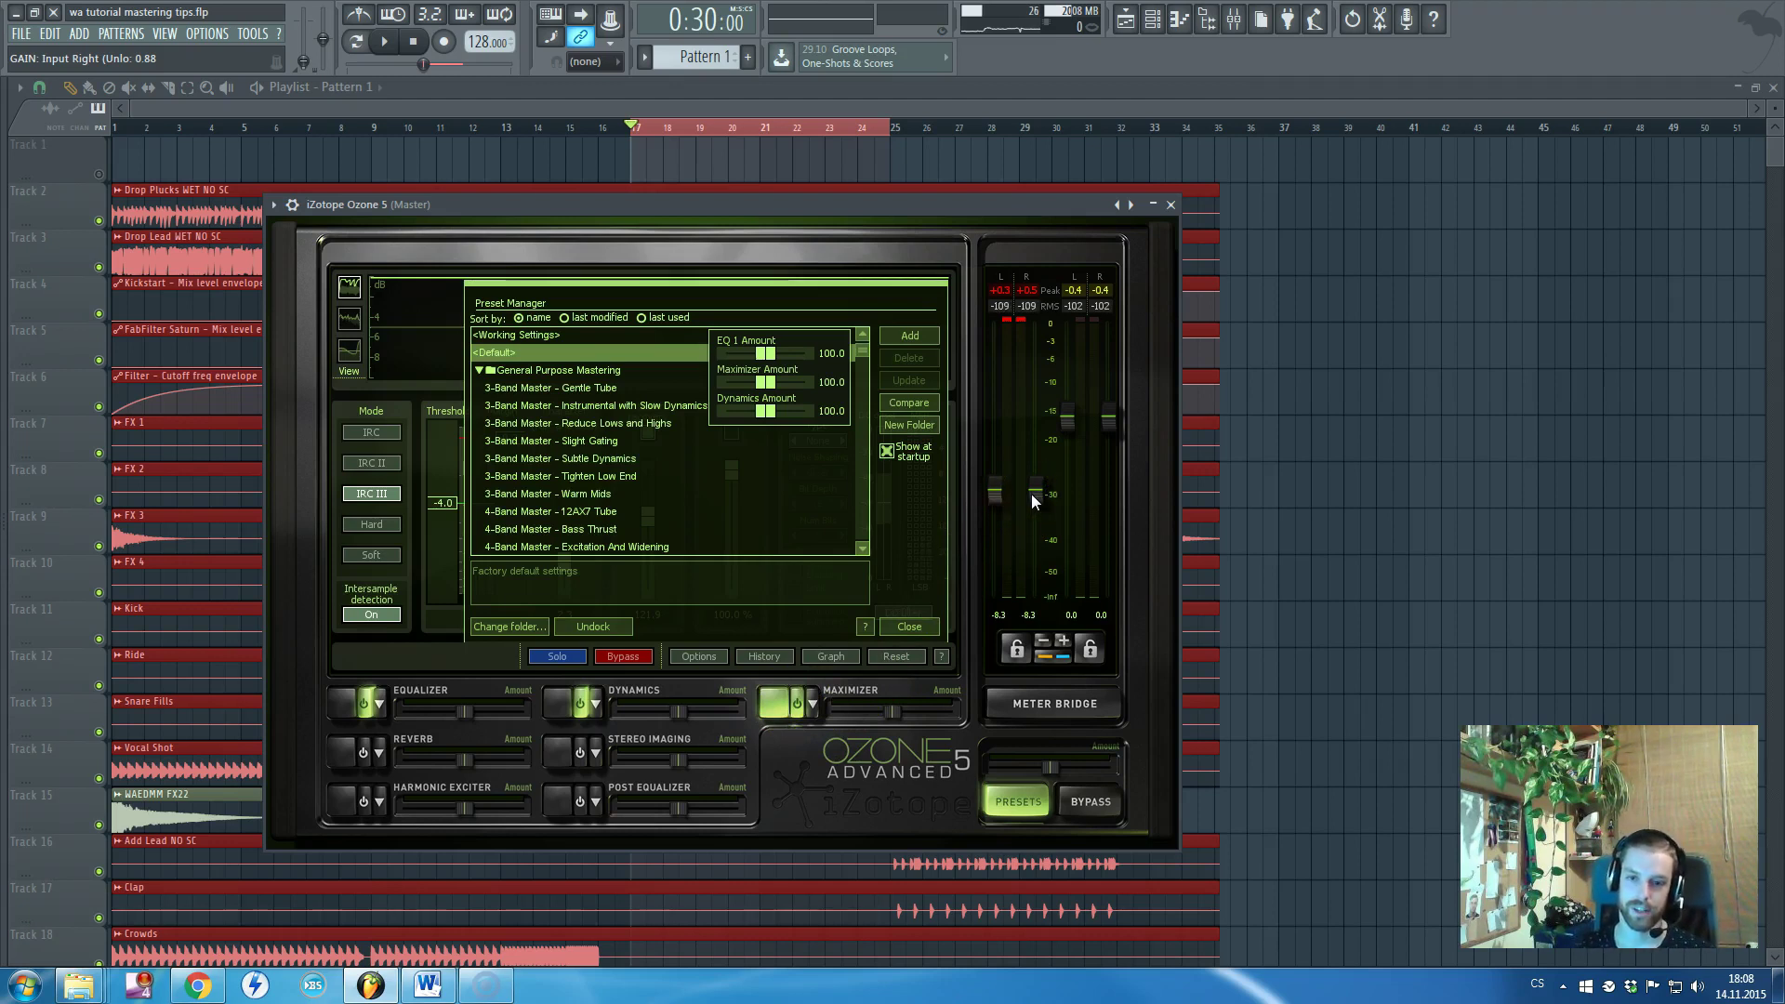
left_click(1000, 491)
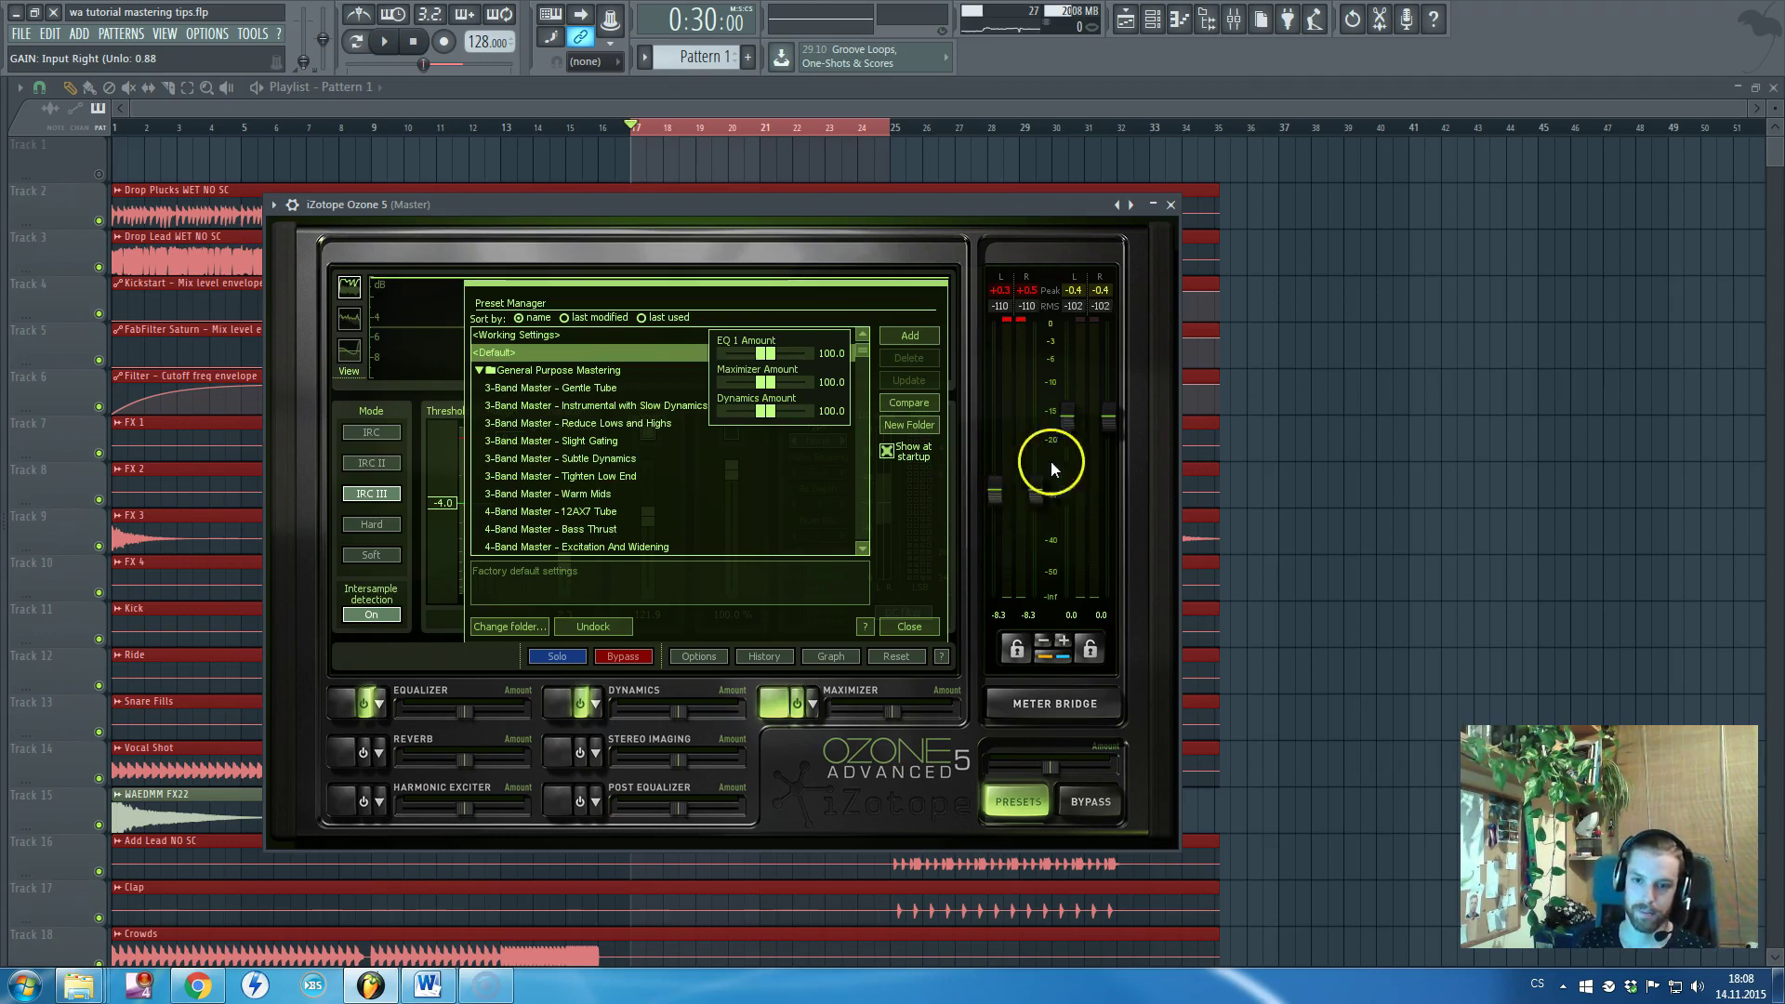
mouse_move(1054, 480)
left_mouse_down()
mouse_move(1039, 485)
mouse_move(1039, 438)
mouse_move(1040, 493)
left_mouse_up()
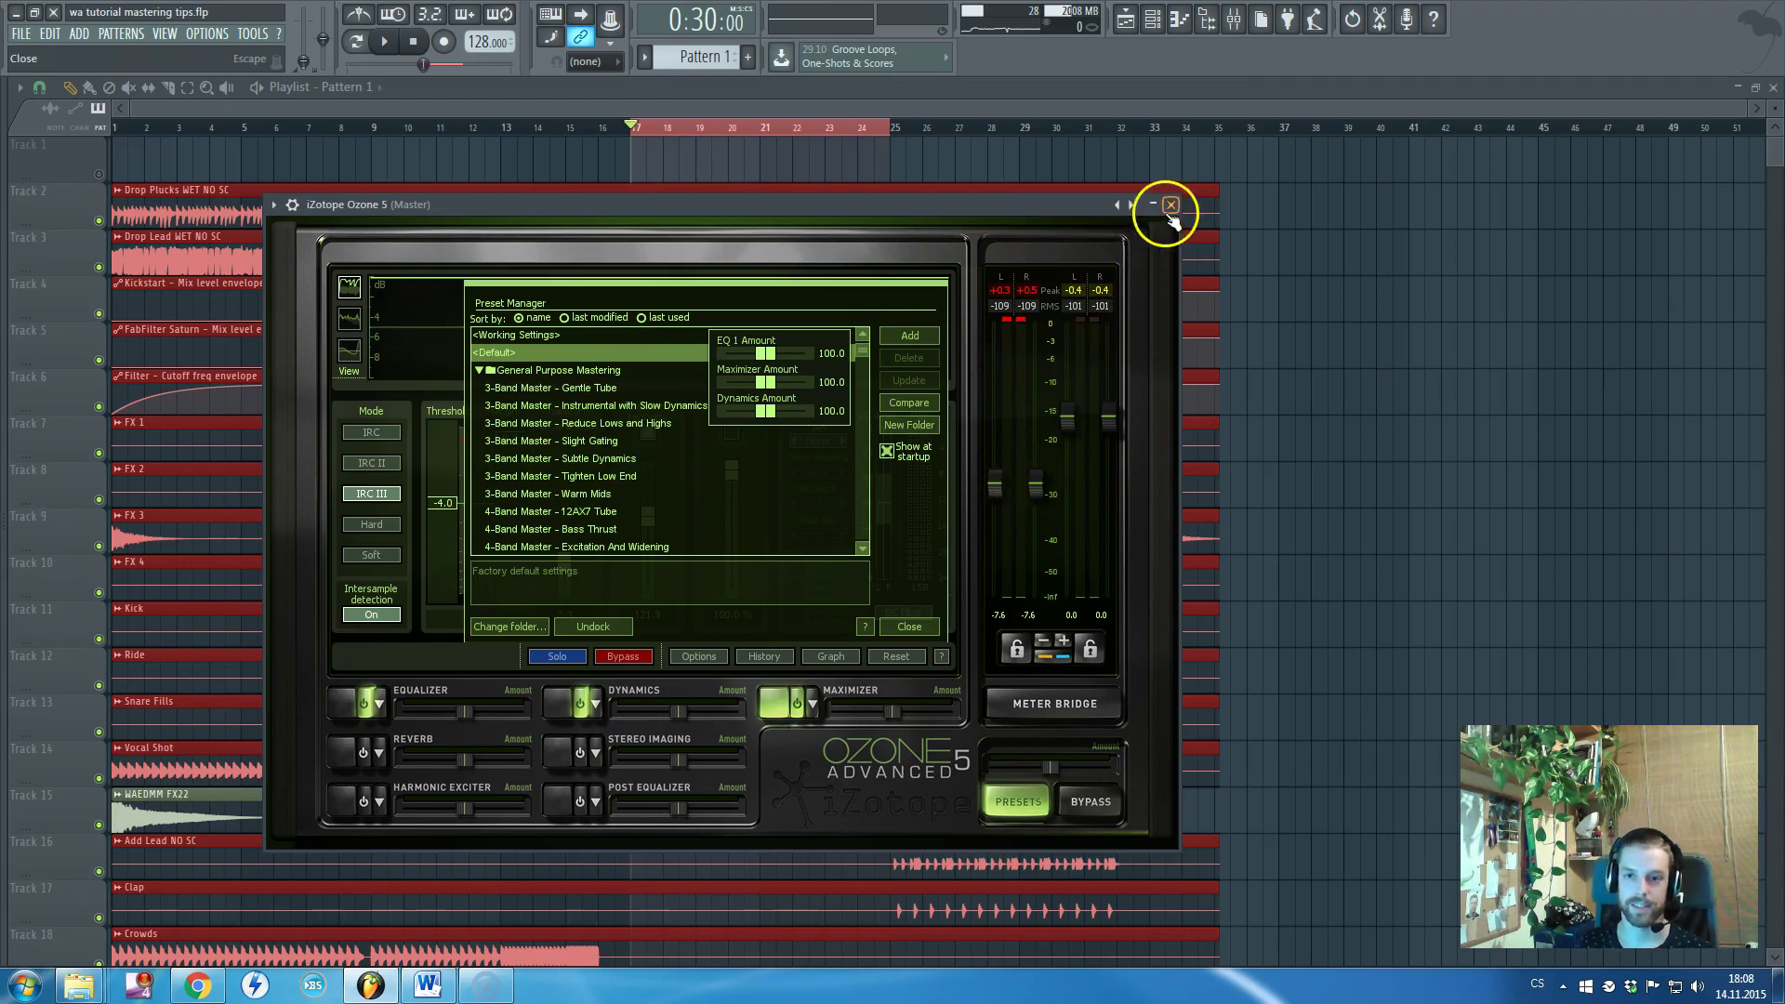
Close the Ozone 5 window and show the Mixer with the Master's effect chain
left_click(1169, 204)
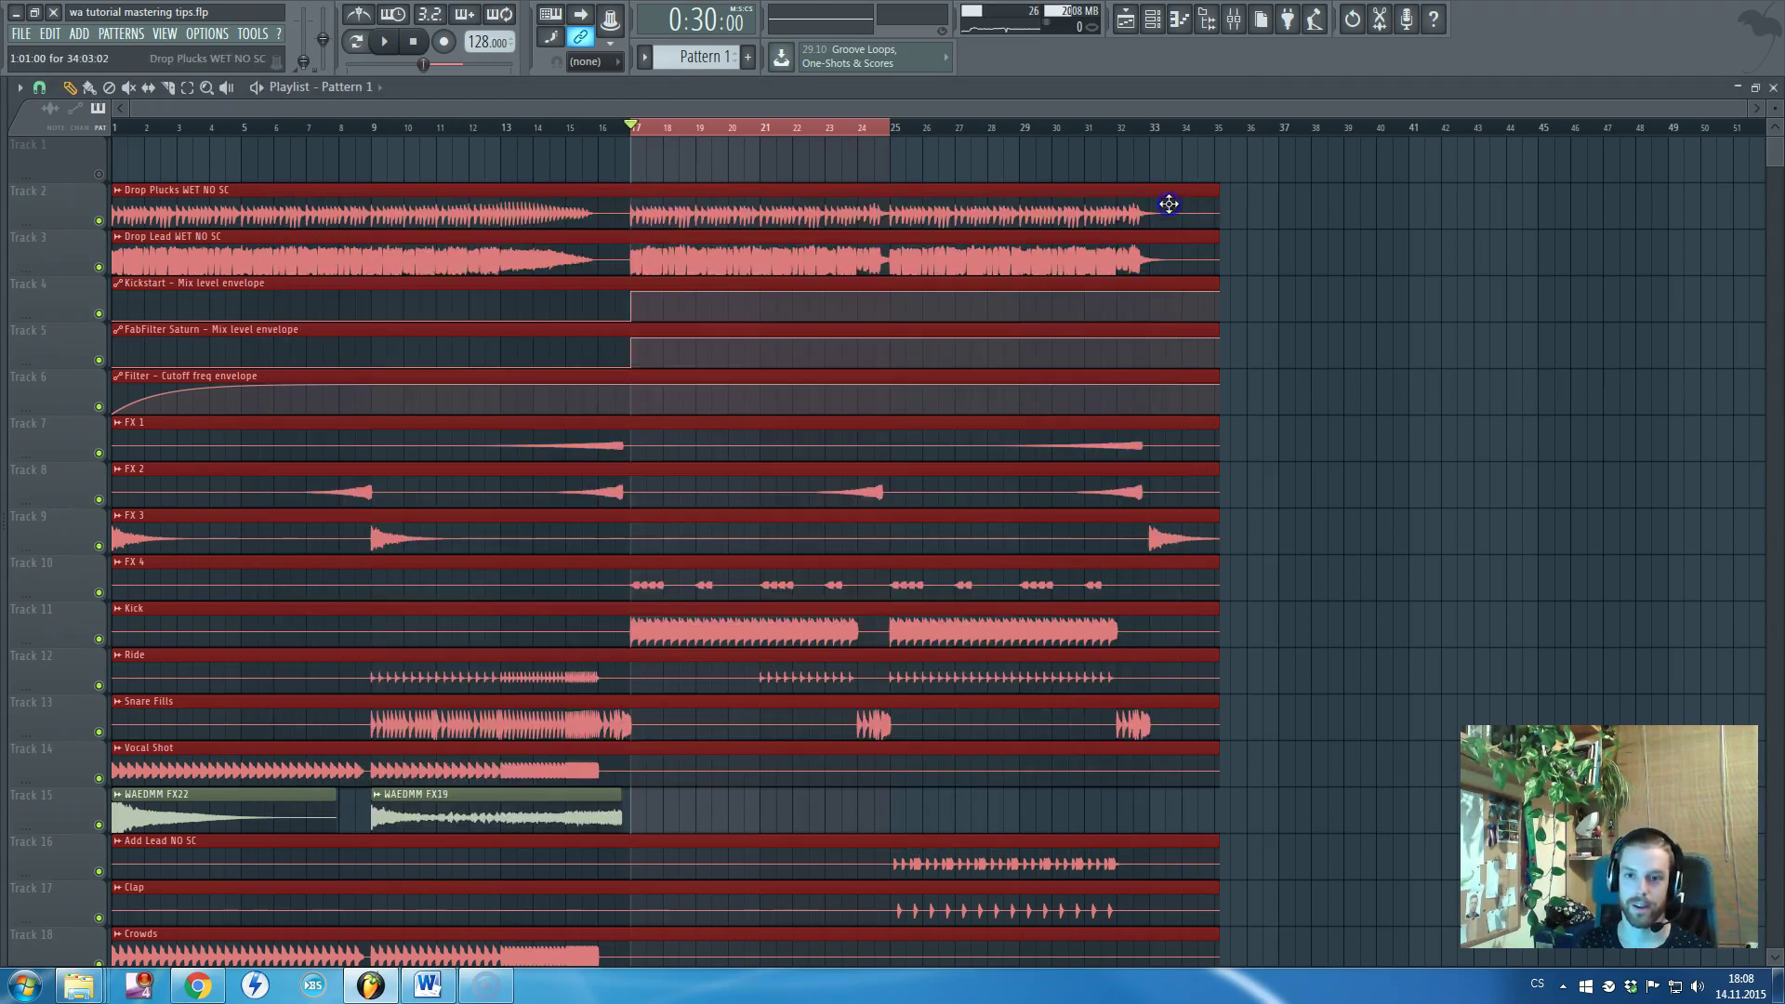
left_click(1233, 19)
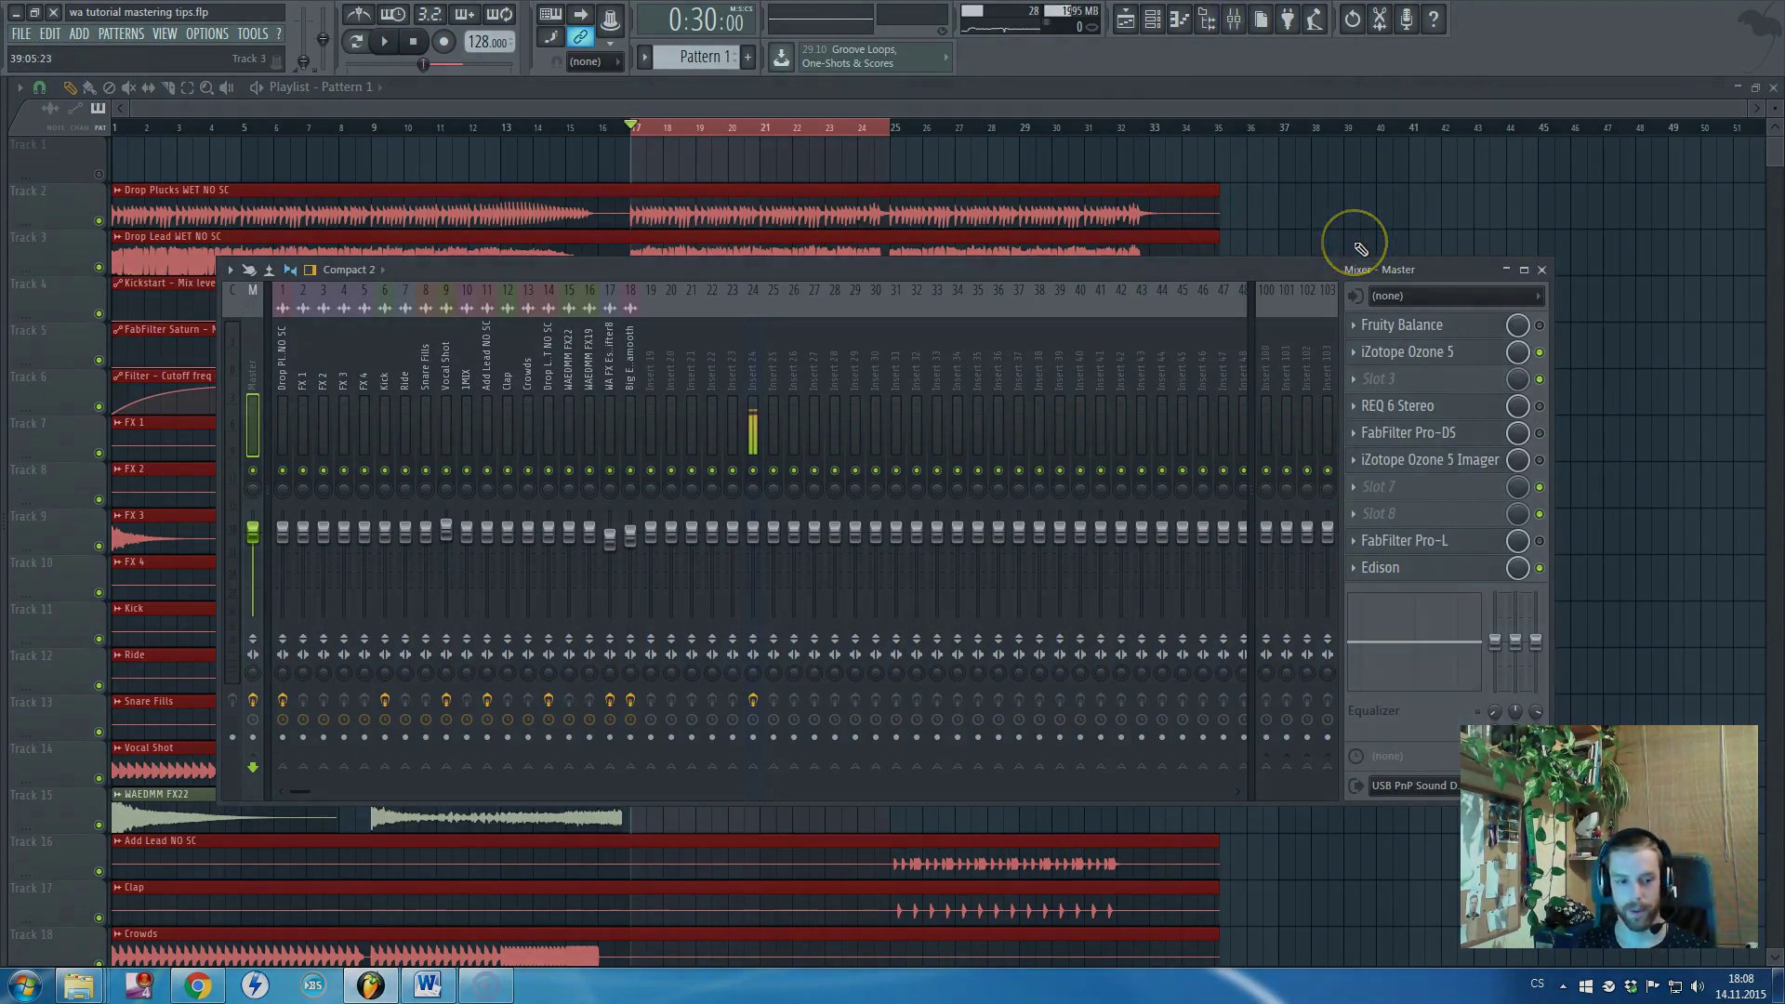